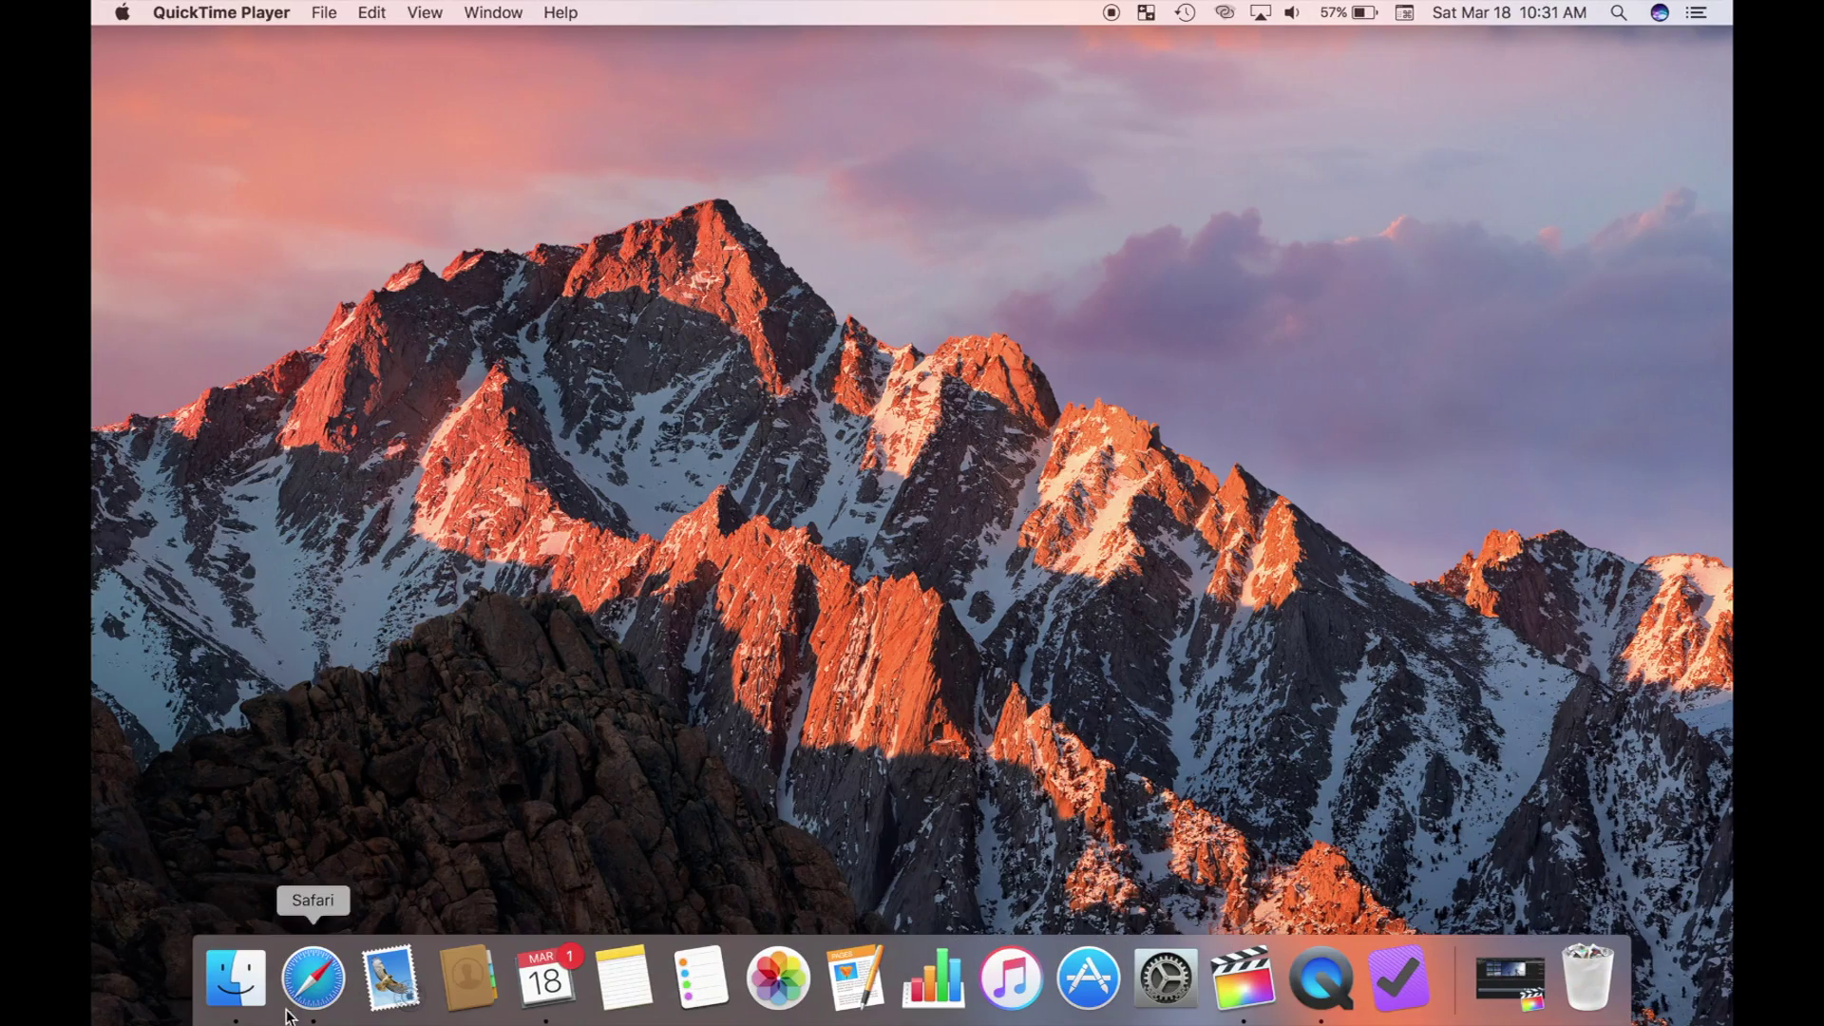
- Launch Safari full-screen and open the Time Warp V2 Transition product page on Sellfy
left_click(306, 981)
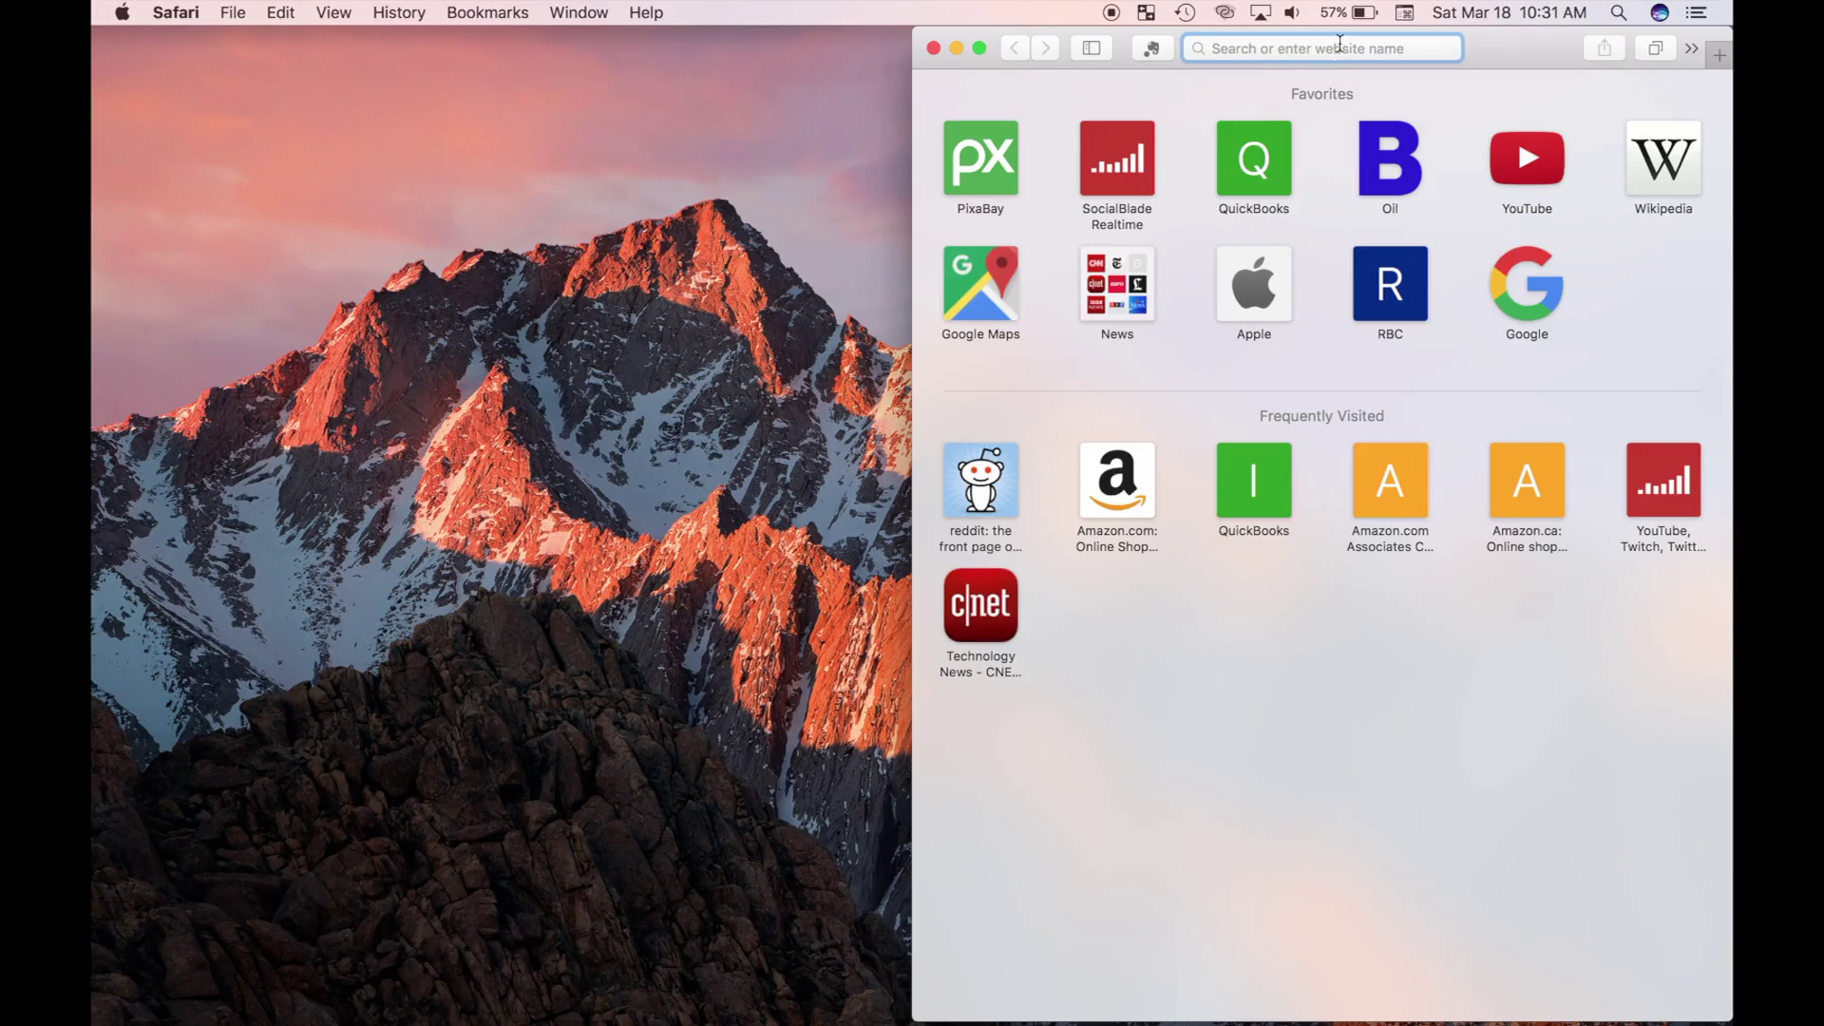
left_click_drag(1487, 47, 1071, 26)
double_click(1071, 25)
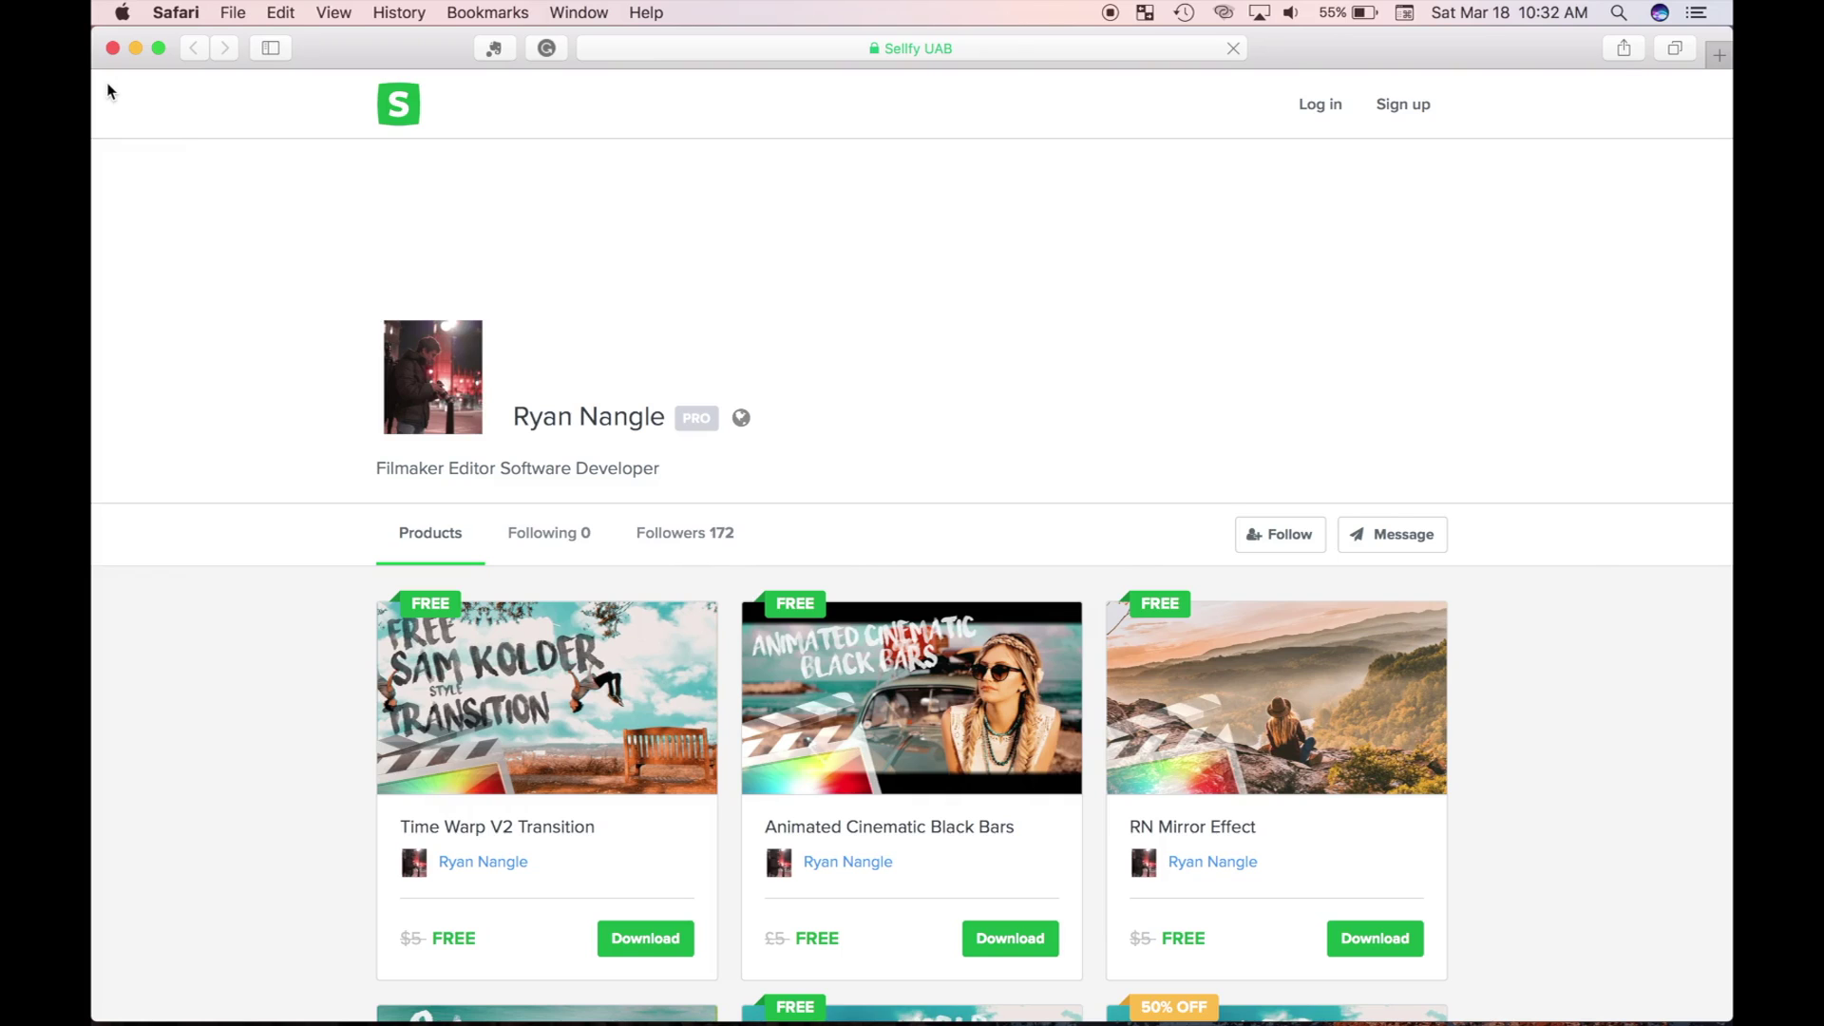
scroll(108, 91, "down", 5)
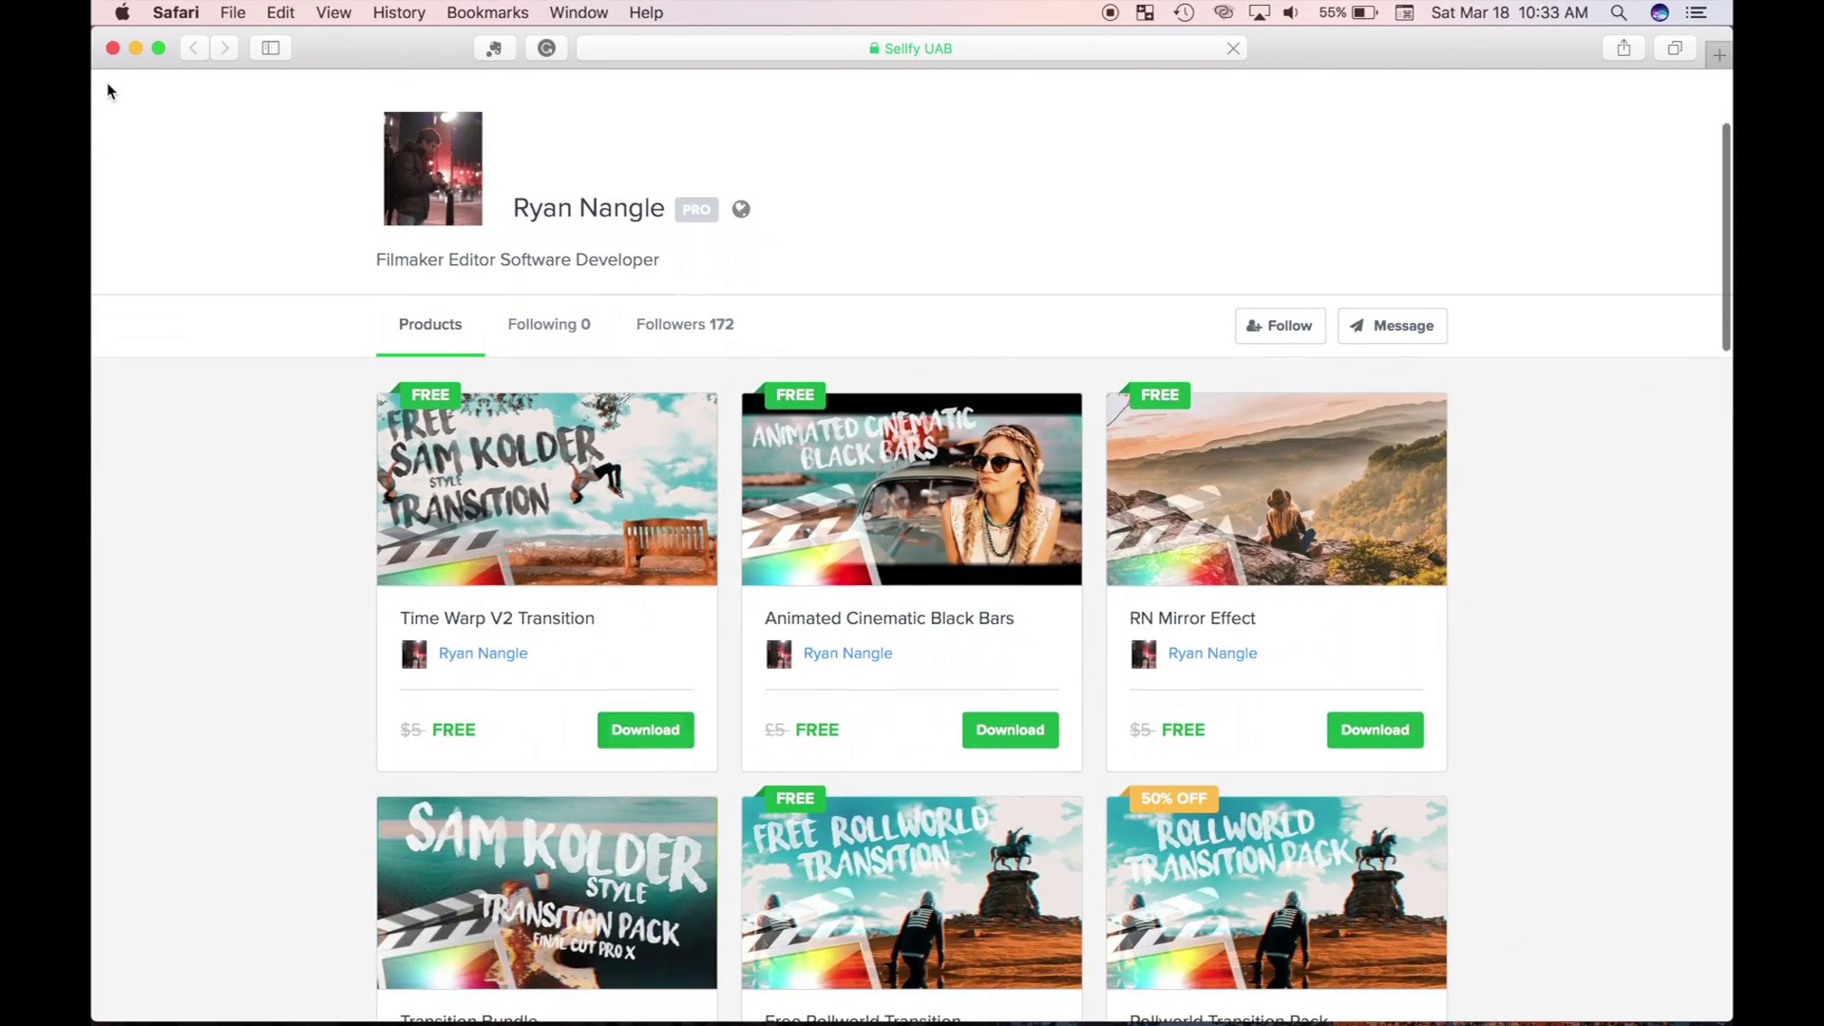
left_click(649, 734)
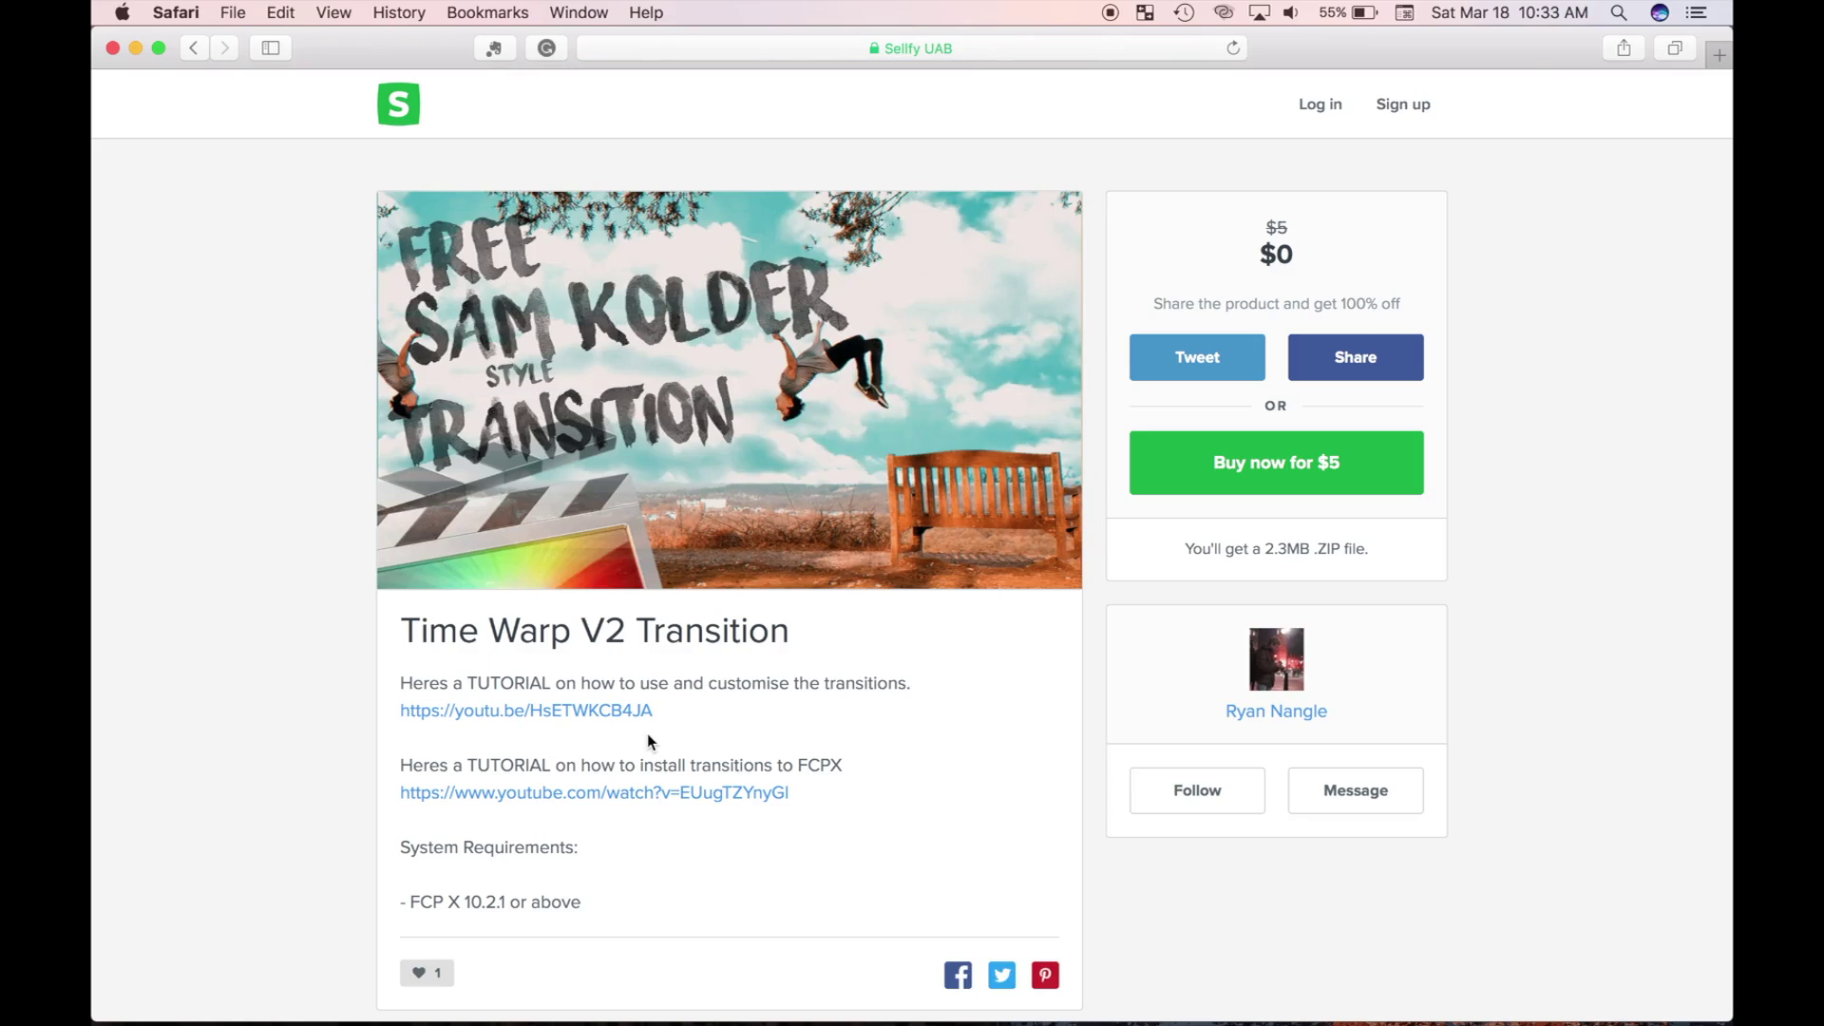
- Close Safari and unzip Time_Warp_V2.zip in Finder's Downloads folder
left_click(112, 48)
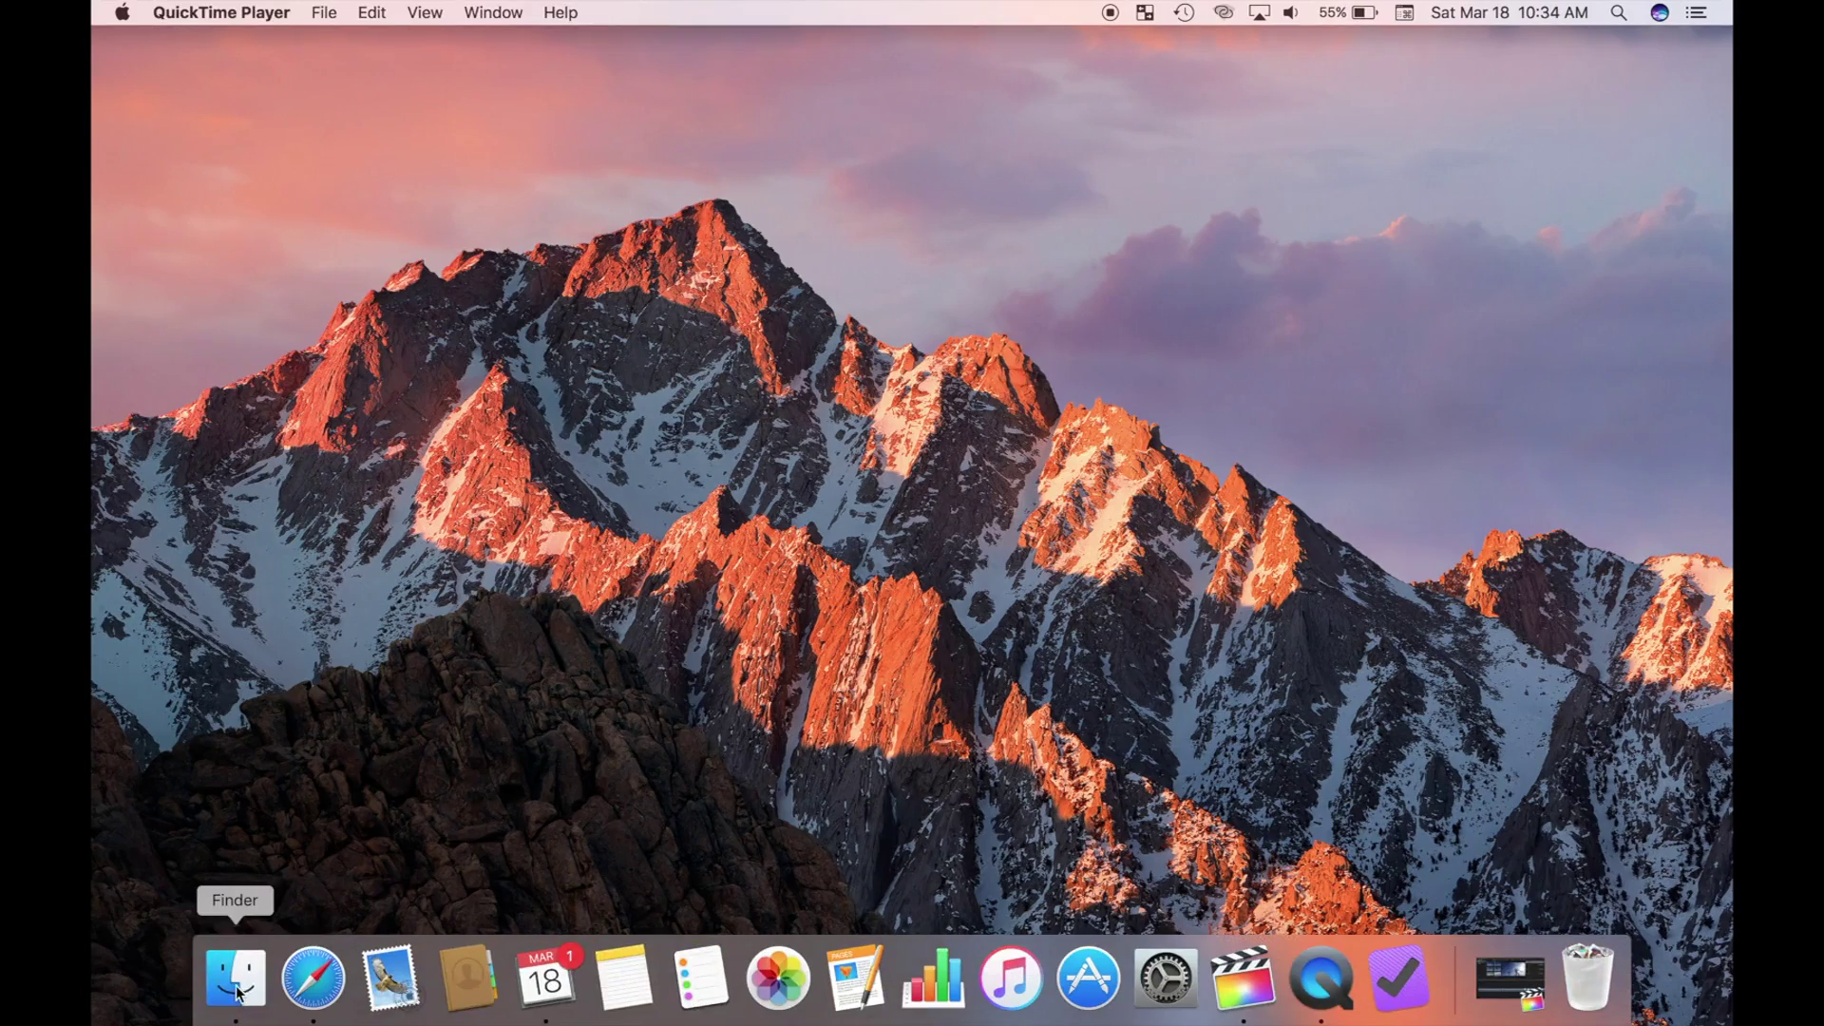
left_click(236, 988)
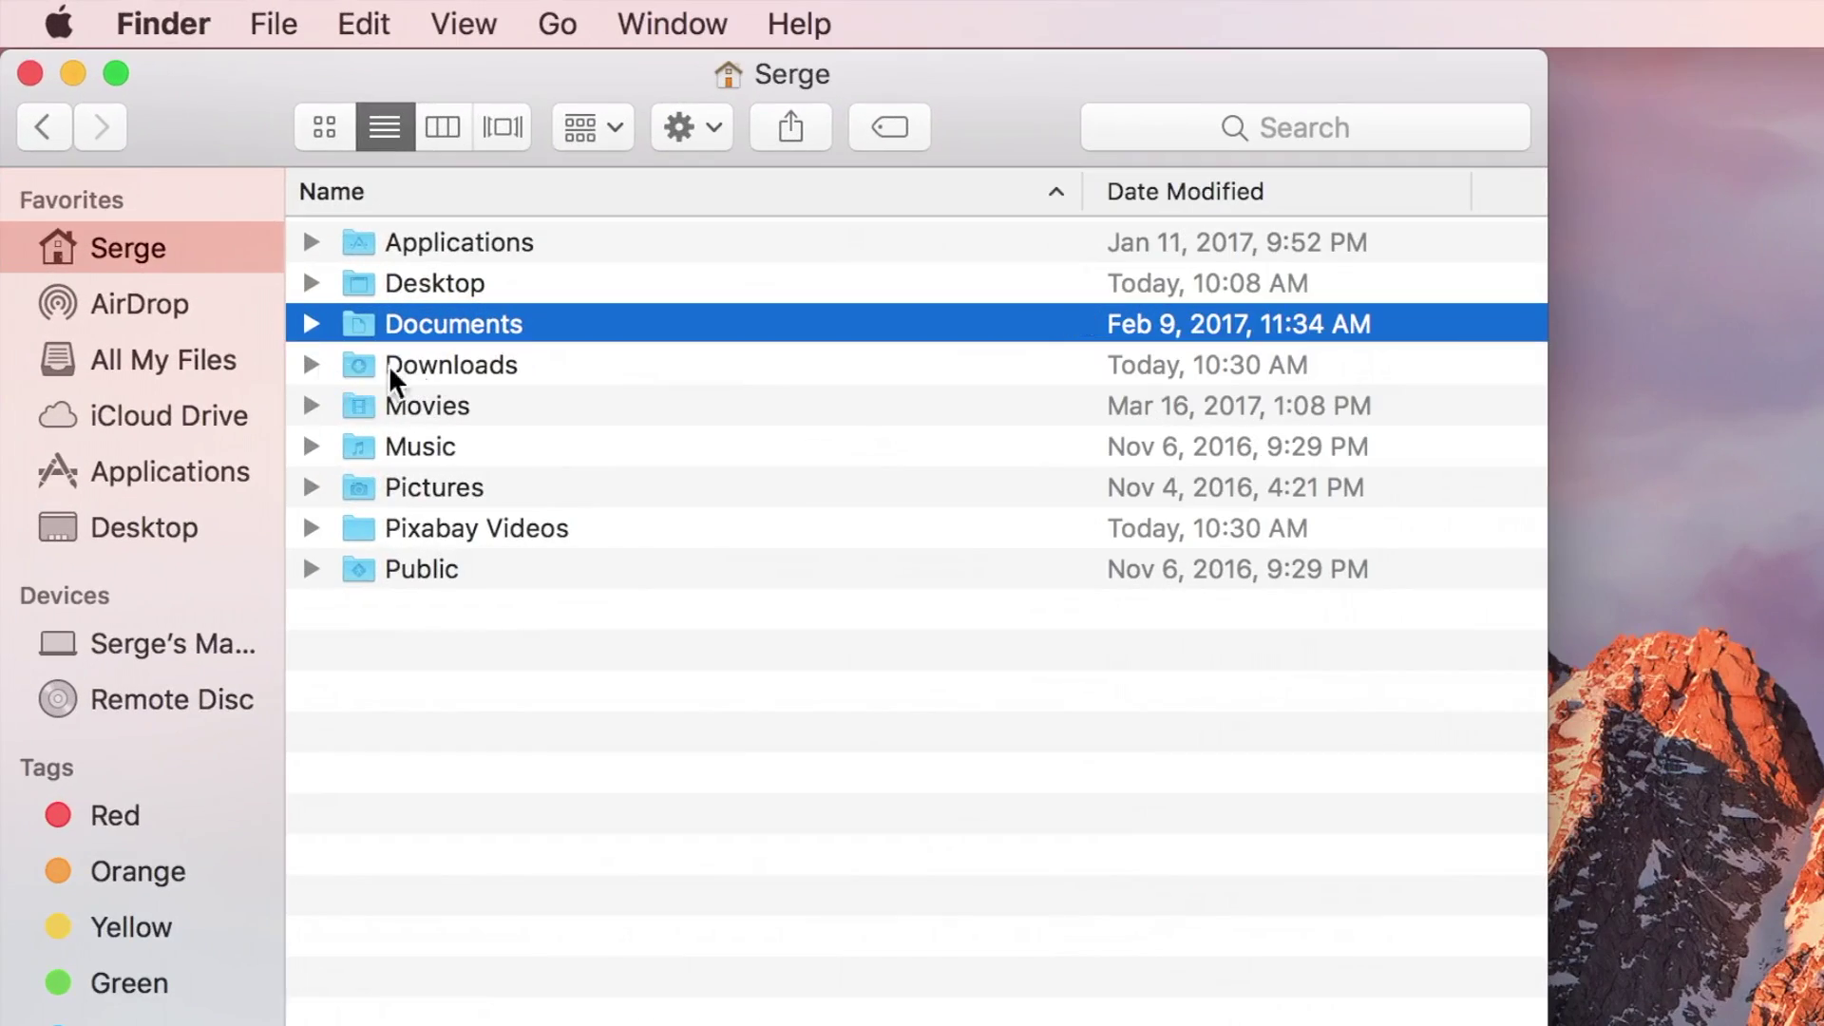
double_click(418, 369)
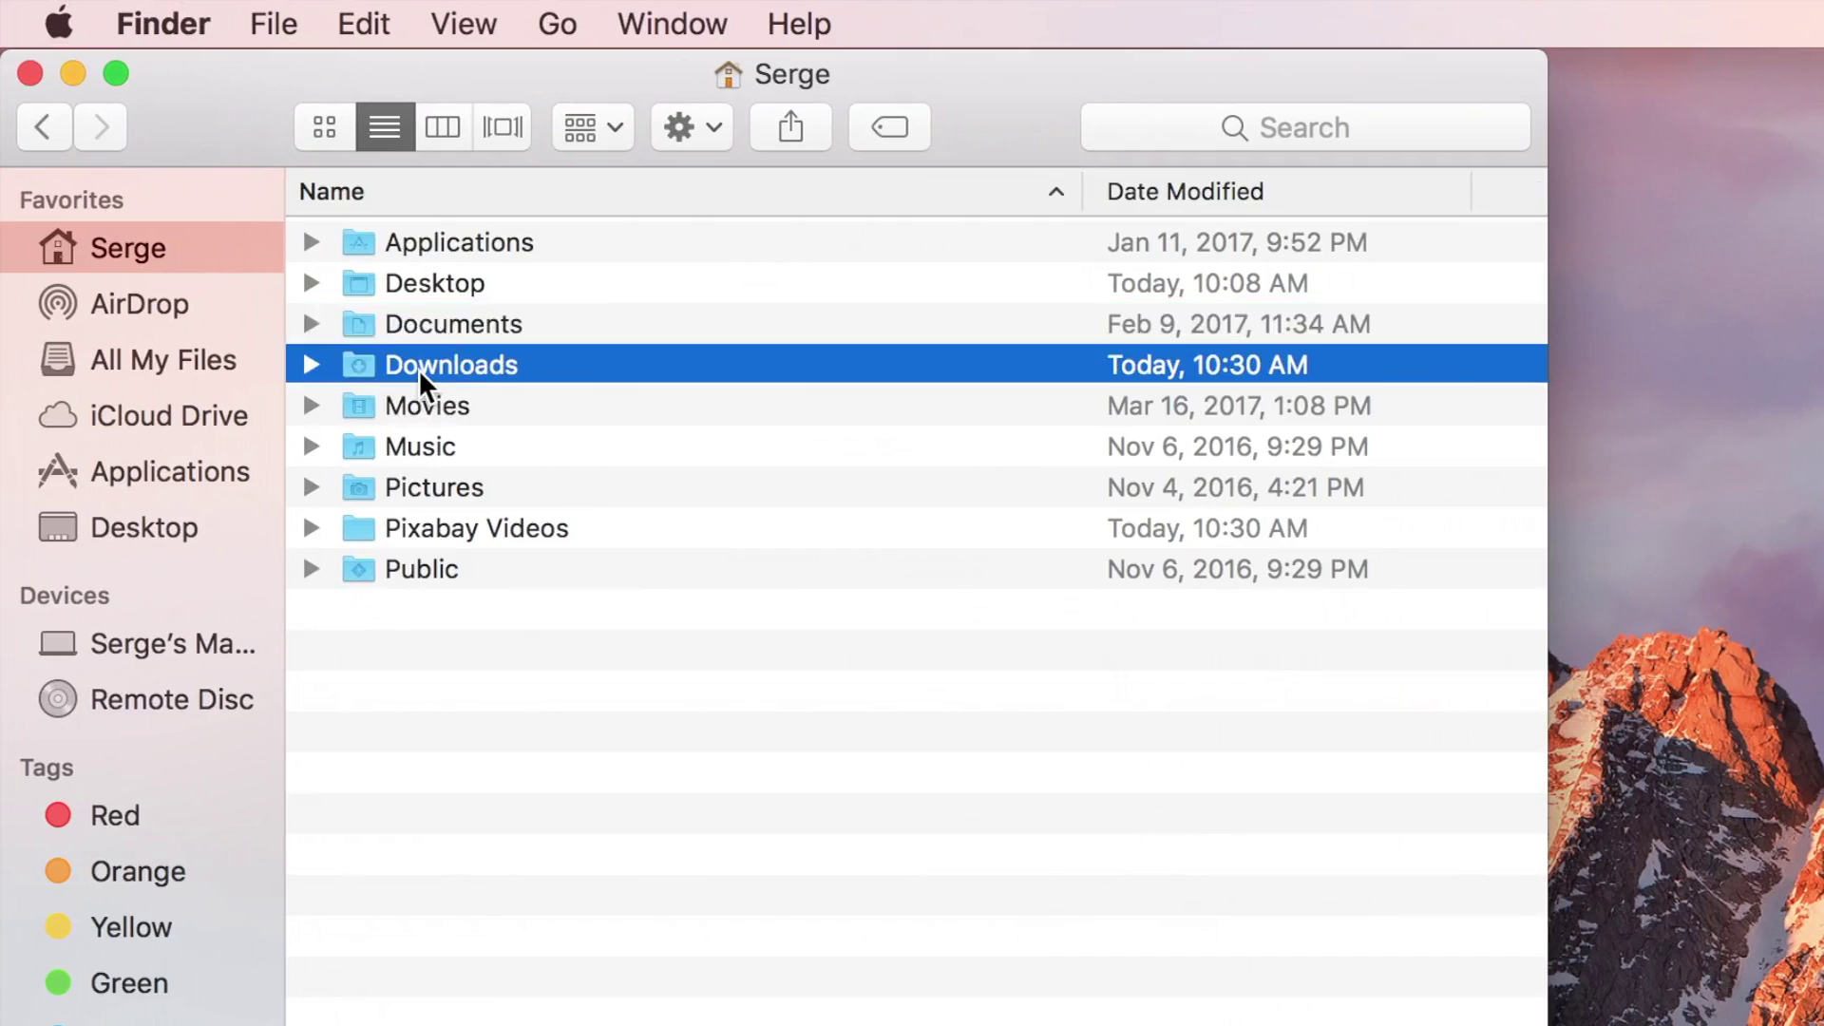
double_click(458, 247)
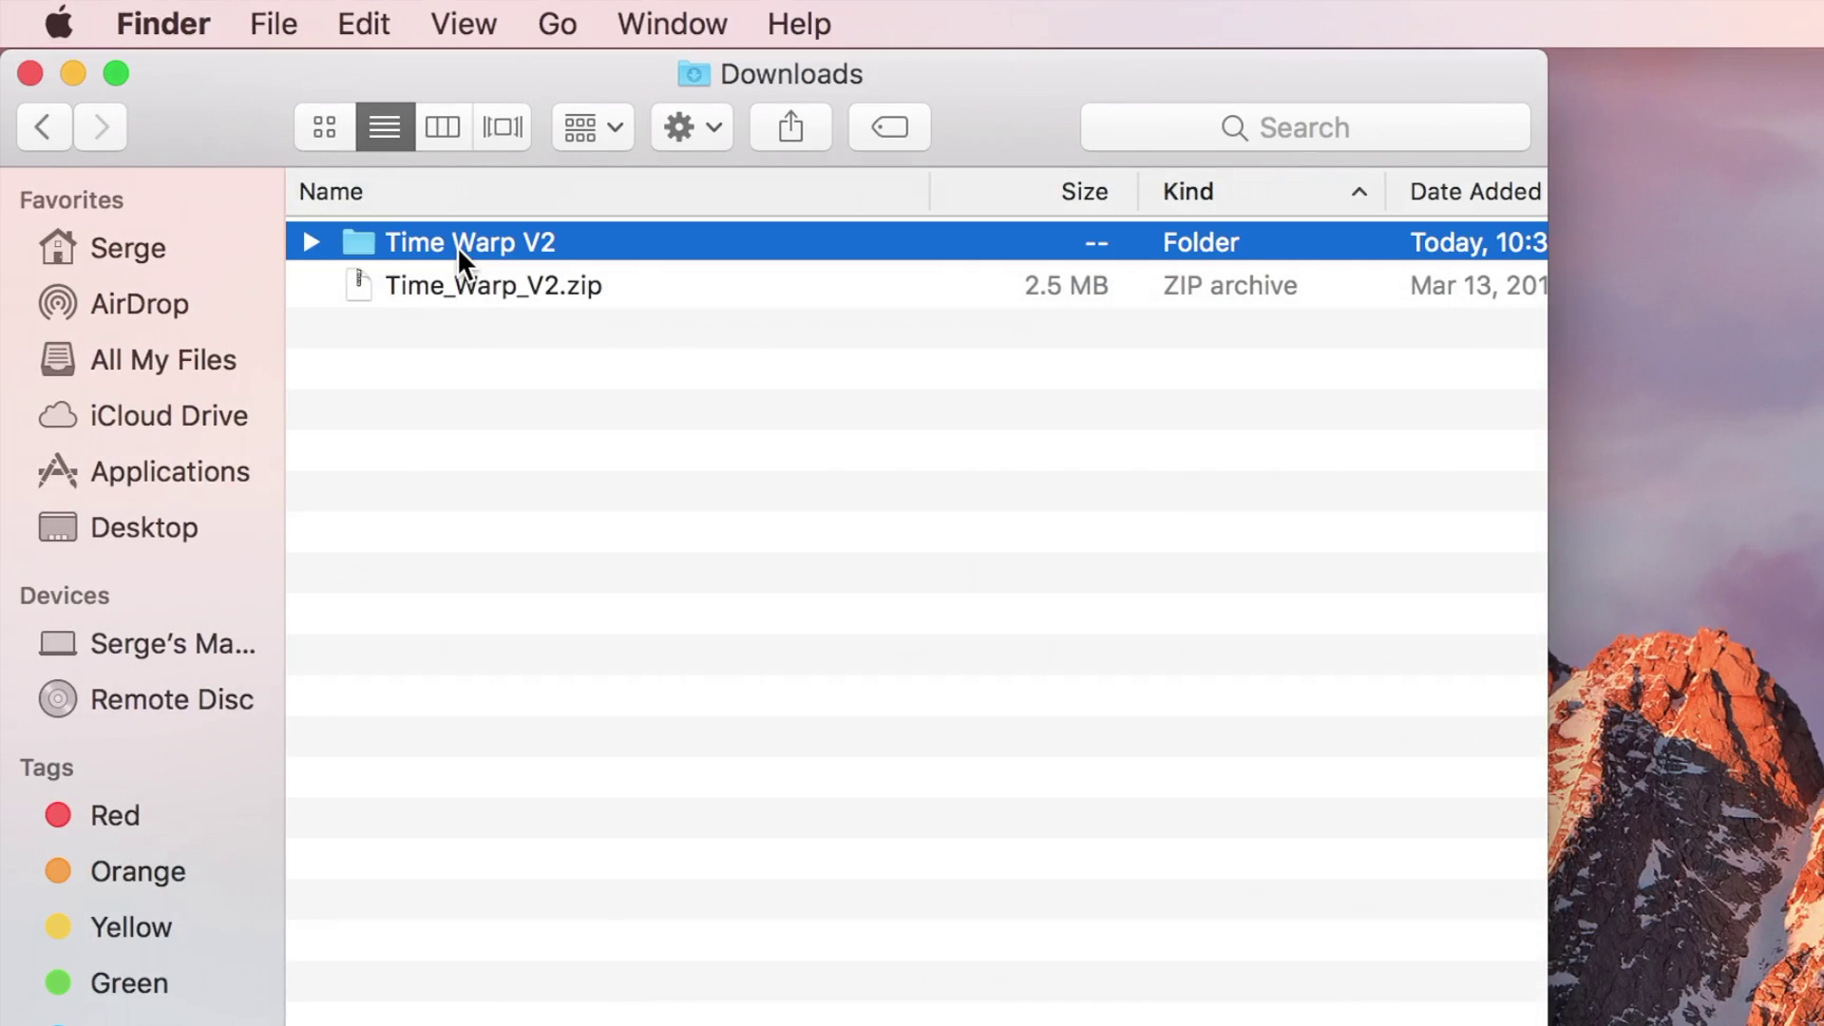
left_click(282, 24)
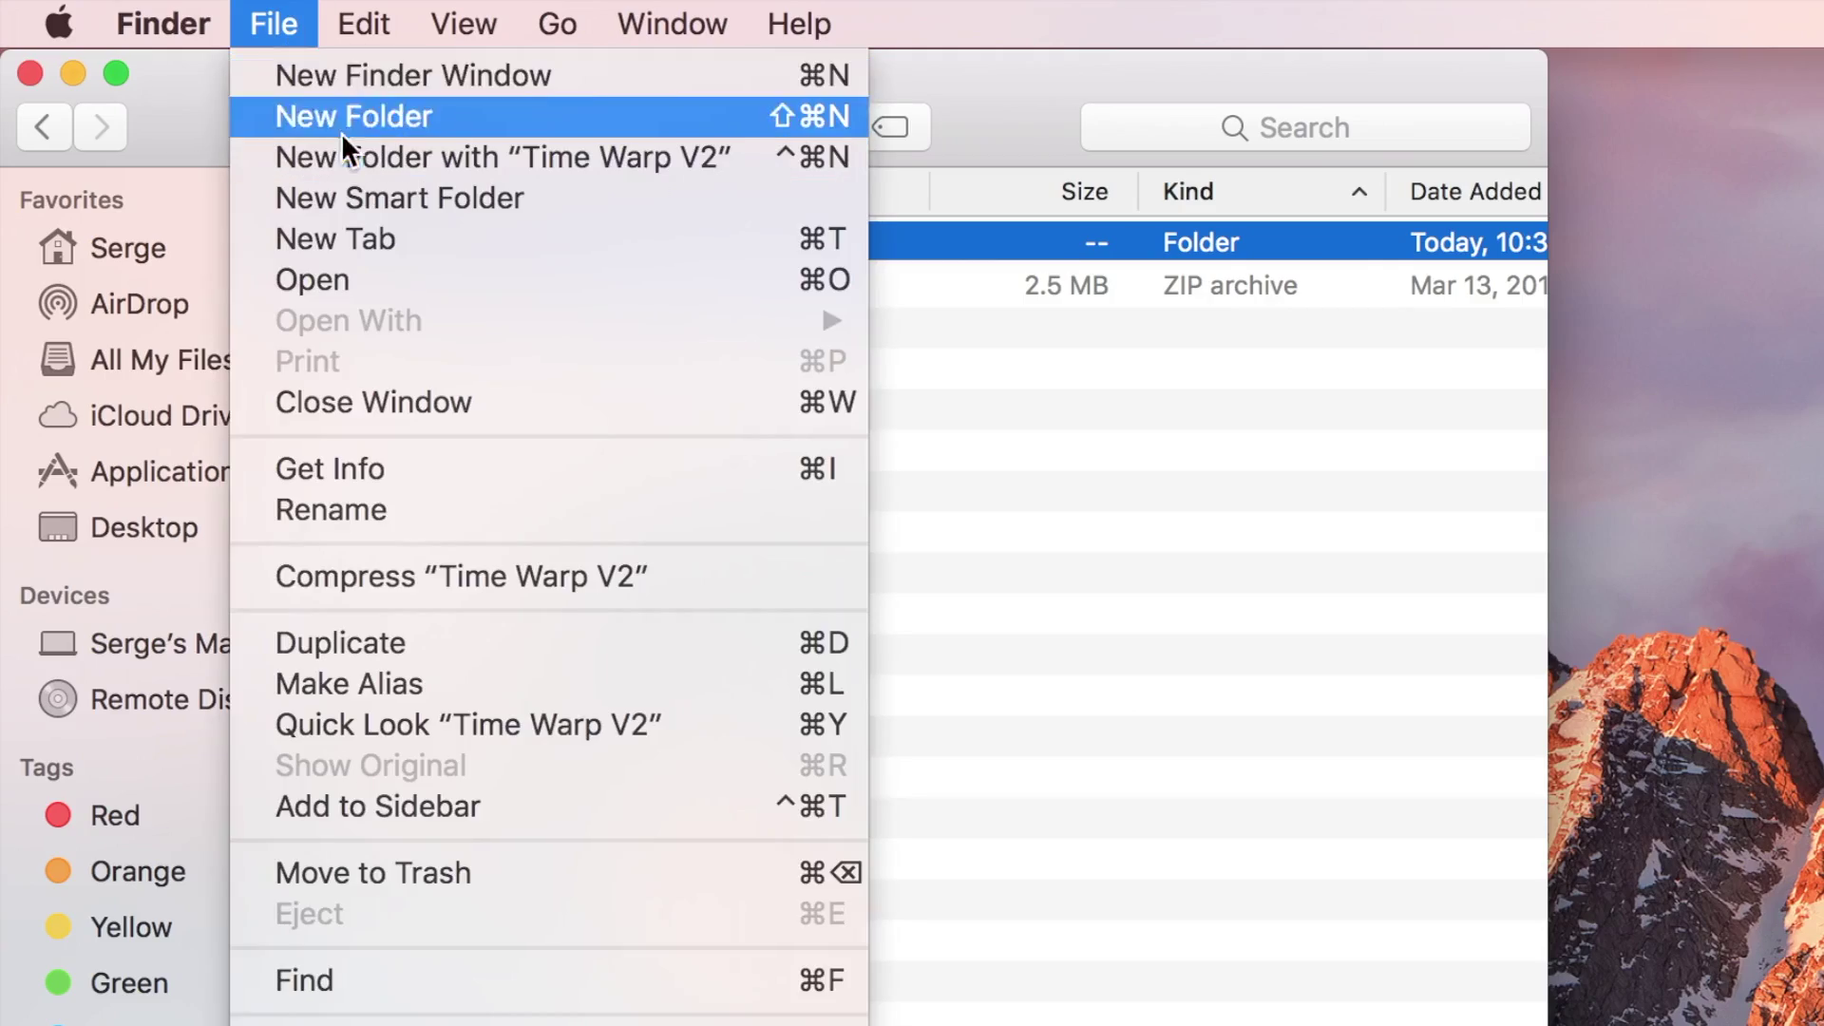
- Open a second Finder window beside Downloads and navigate to Movies › Motion Templates
left_click(362, 86)
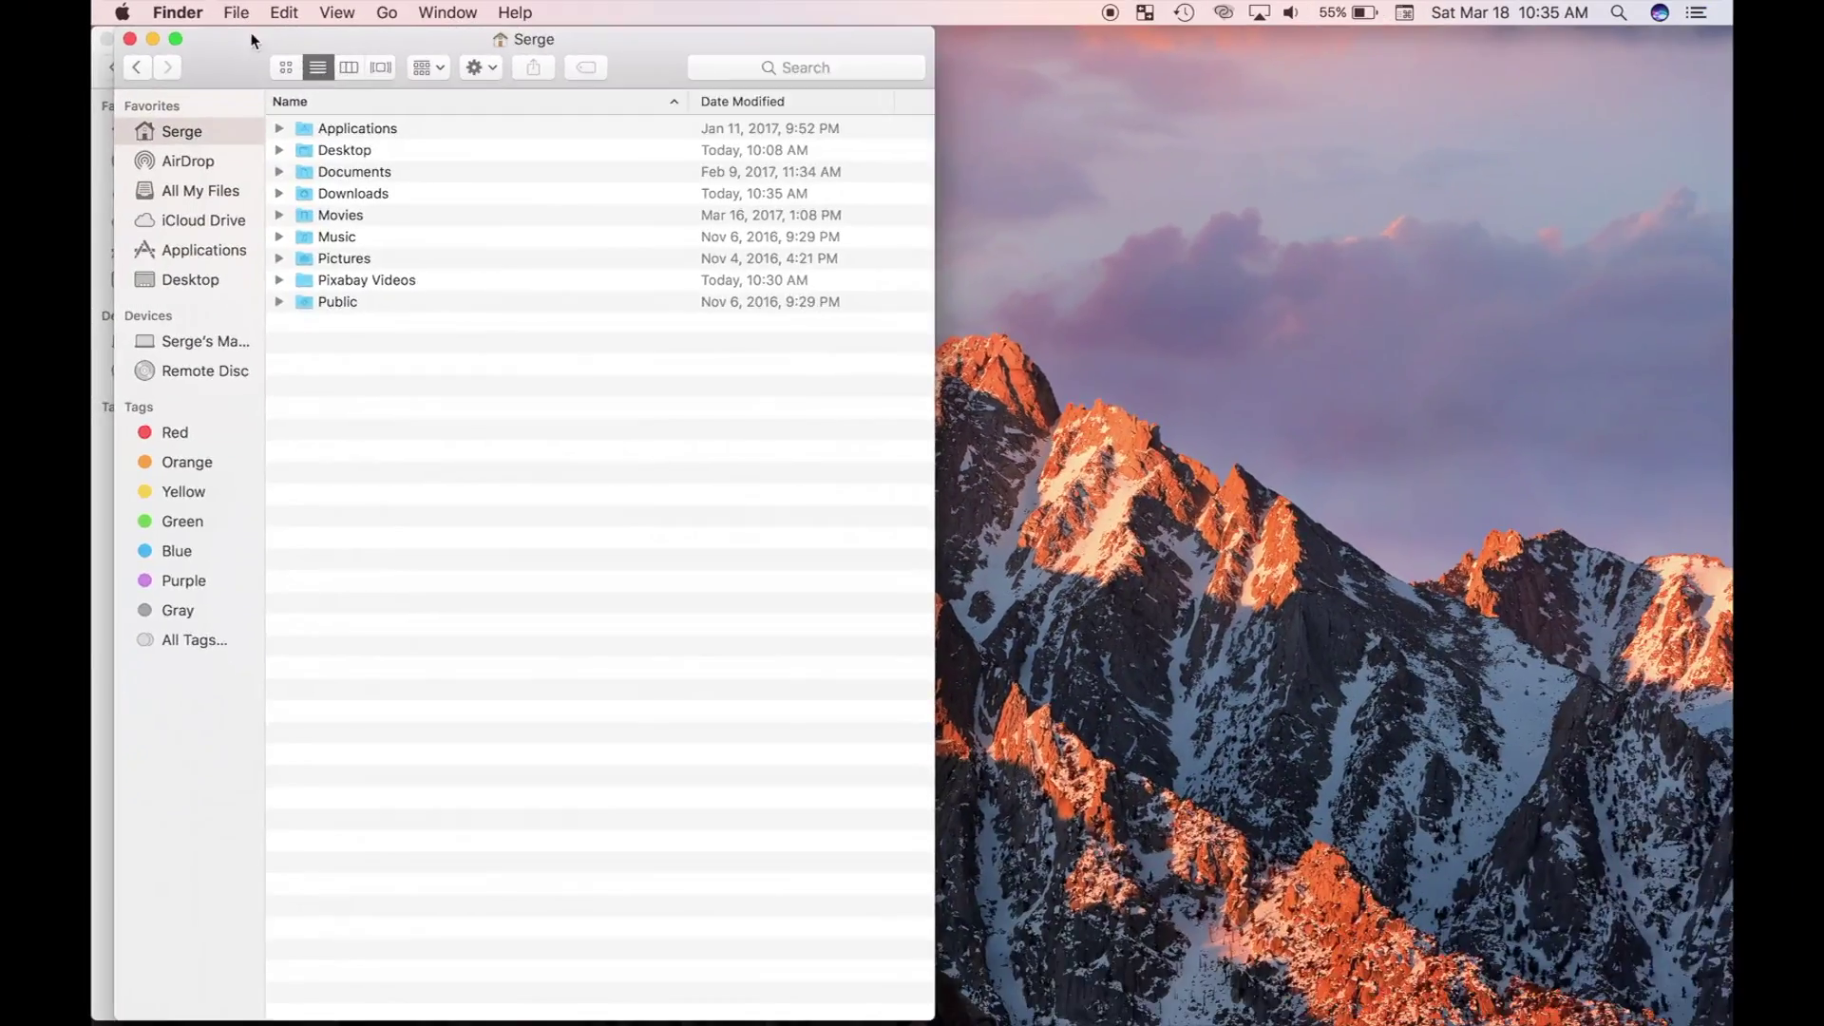
left_click_drag(253, 40, 991, 40)
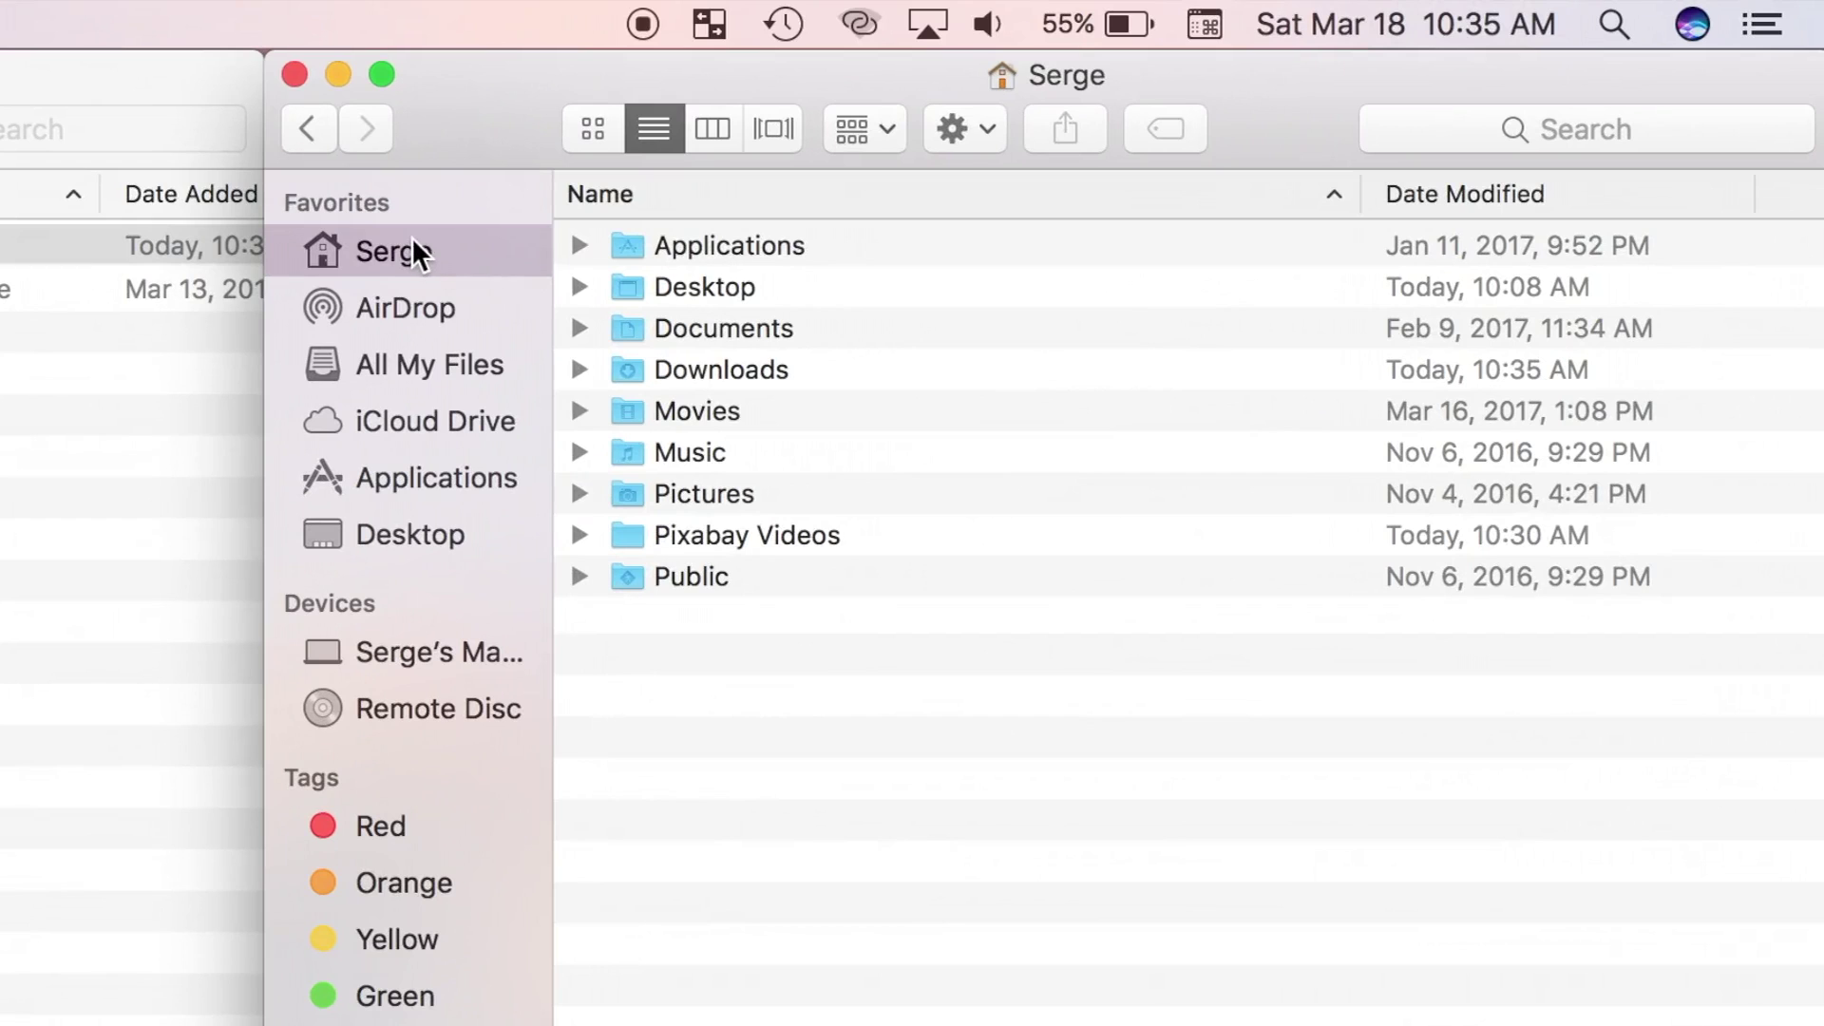
double_click(703, 412)
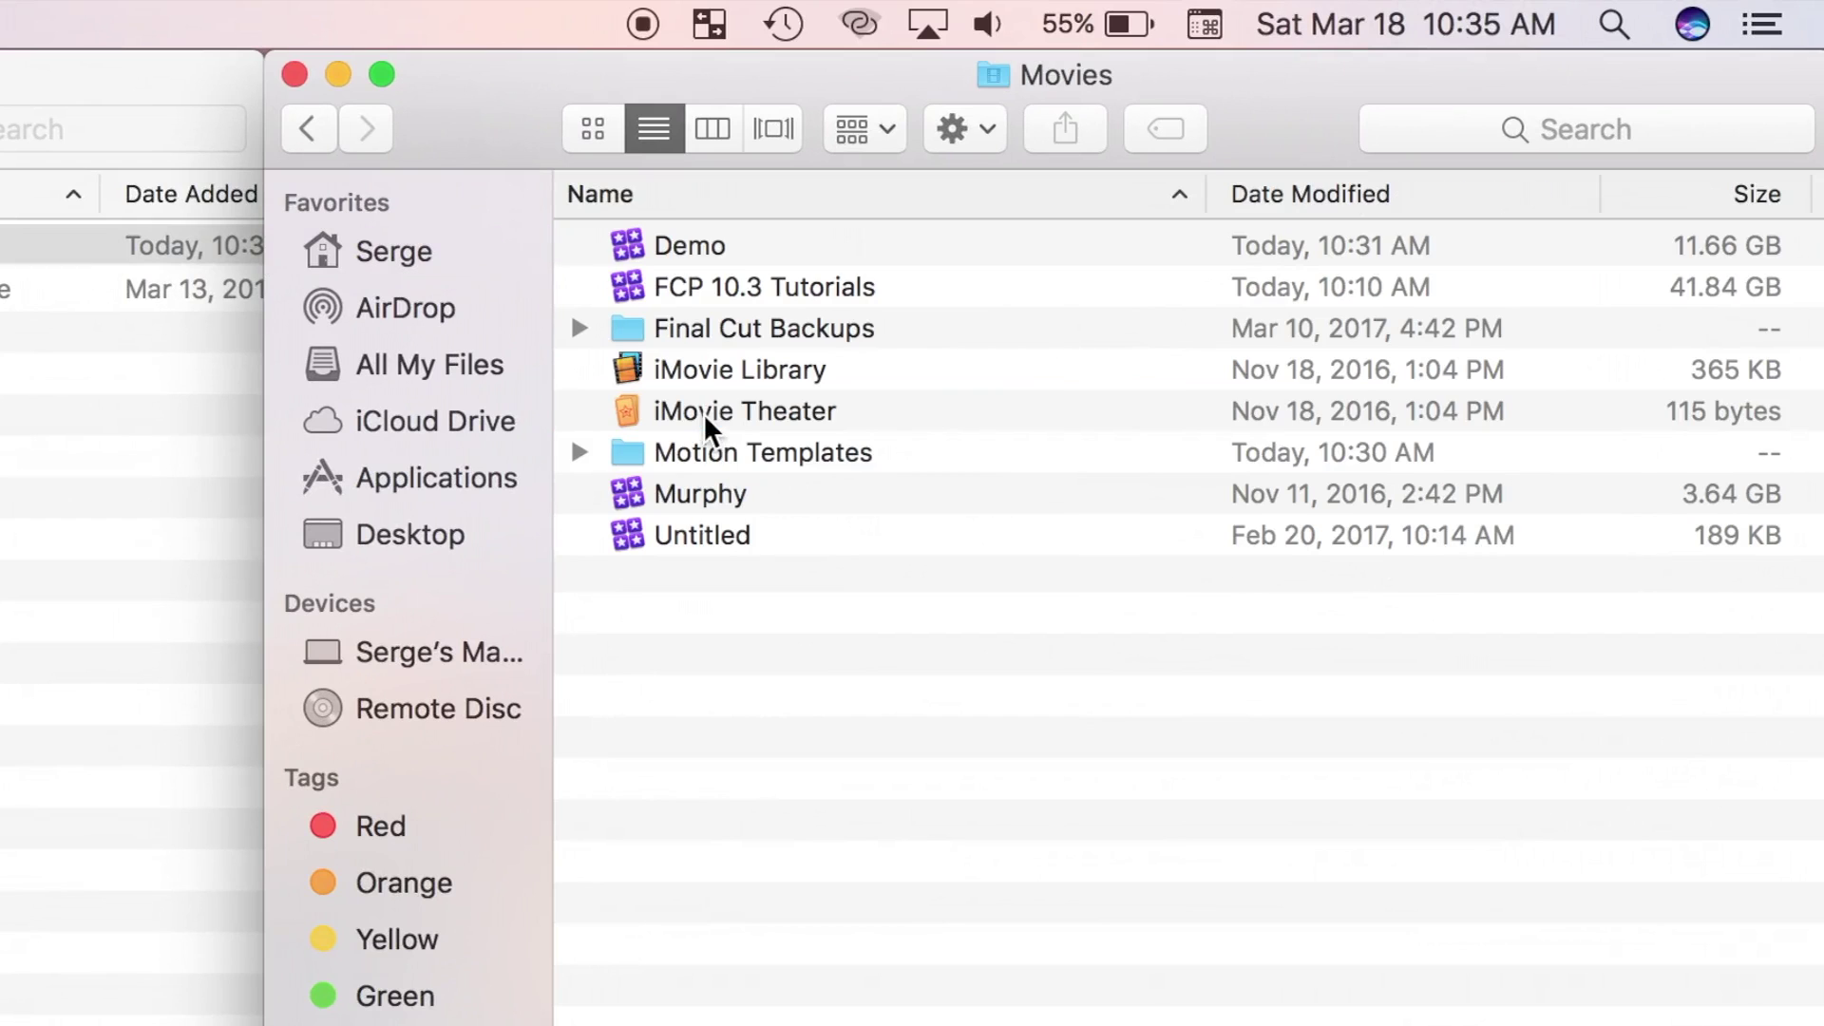
left_click(728, 458)
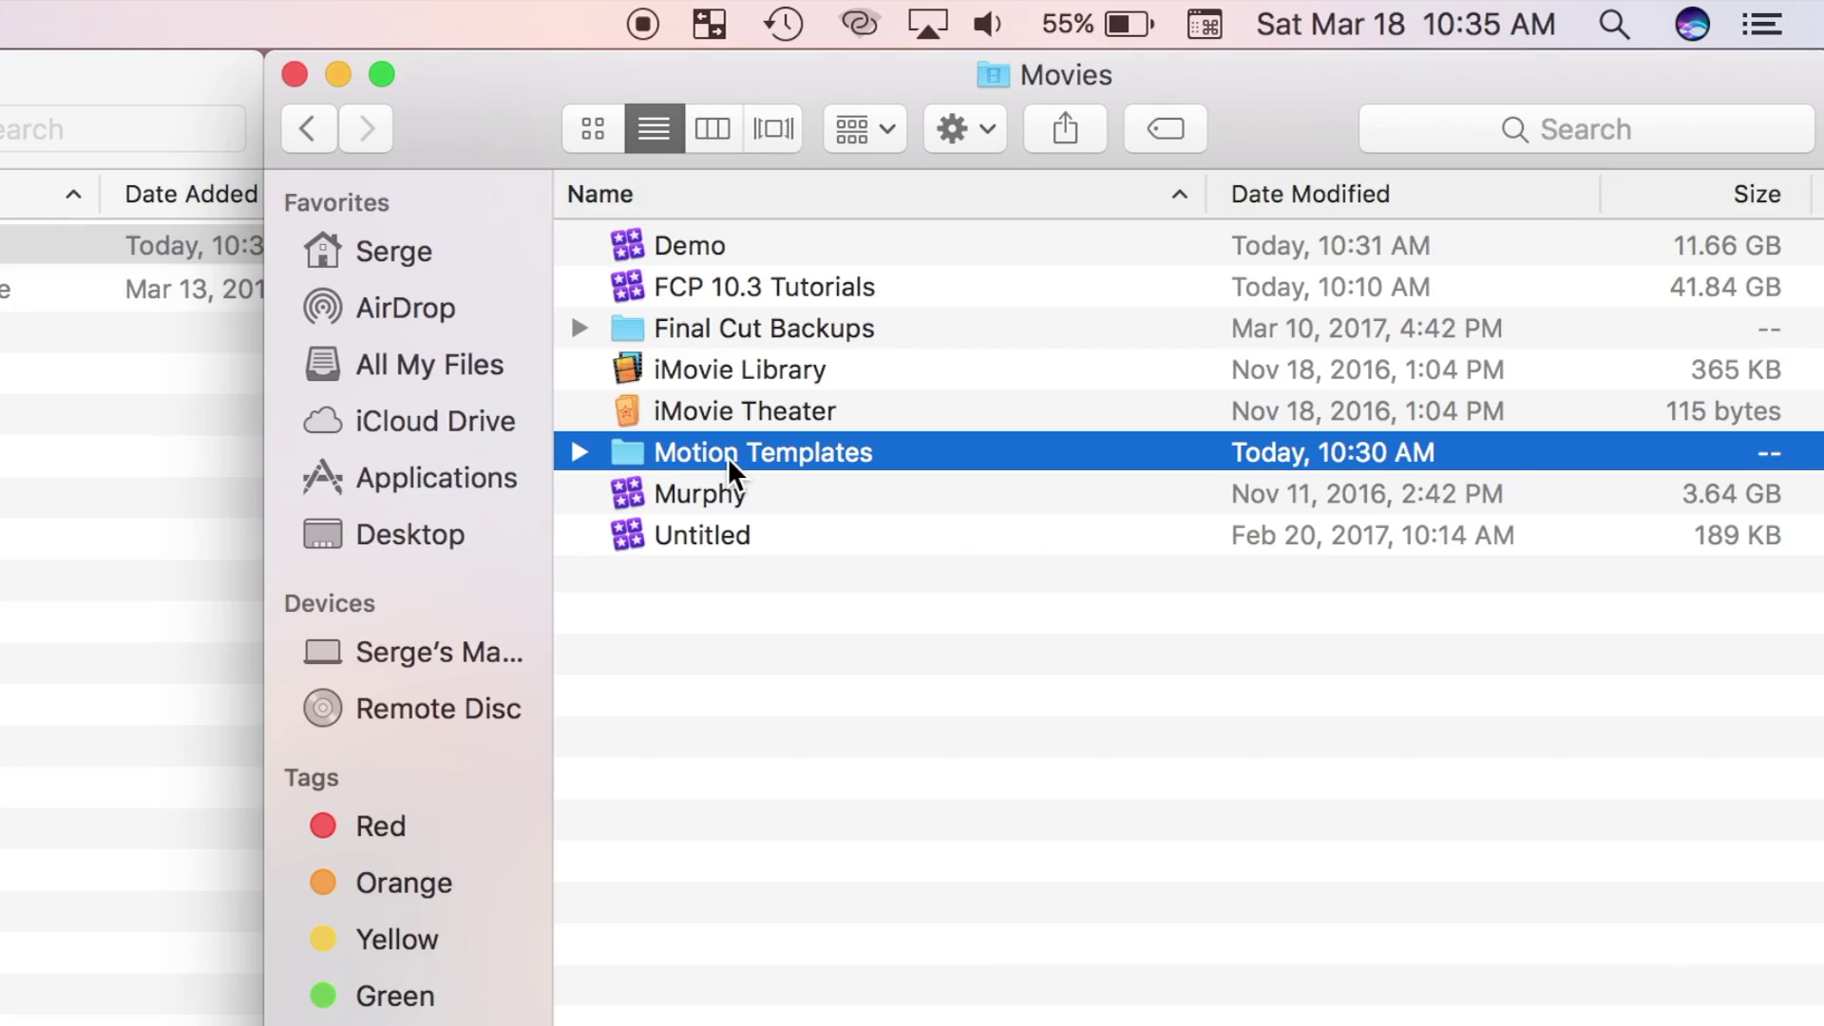
double_click(728, 458)
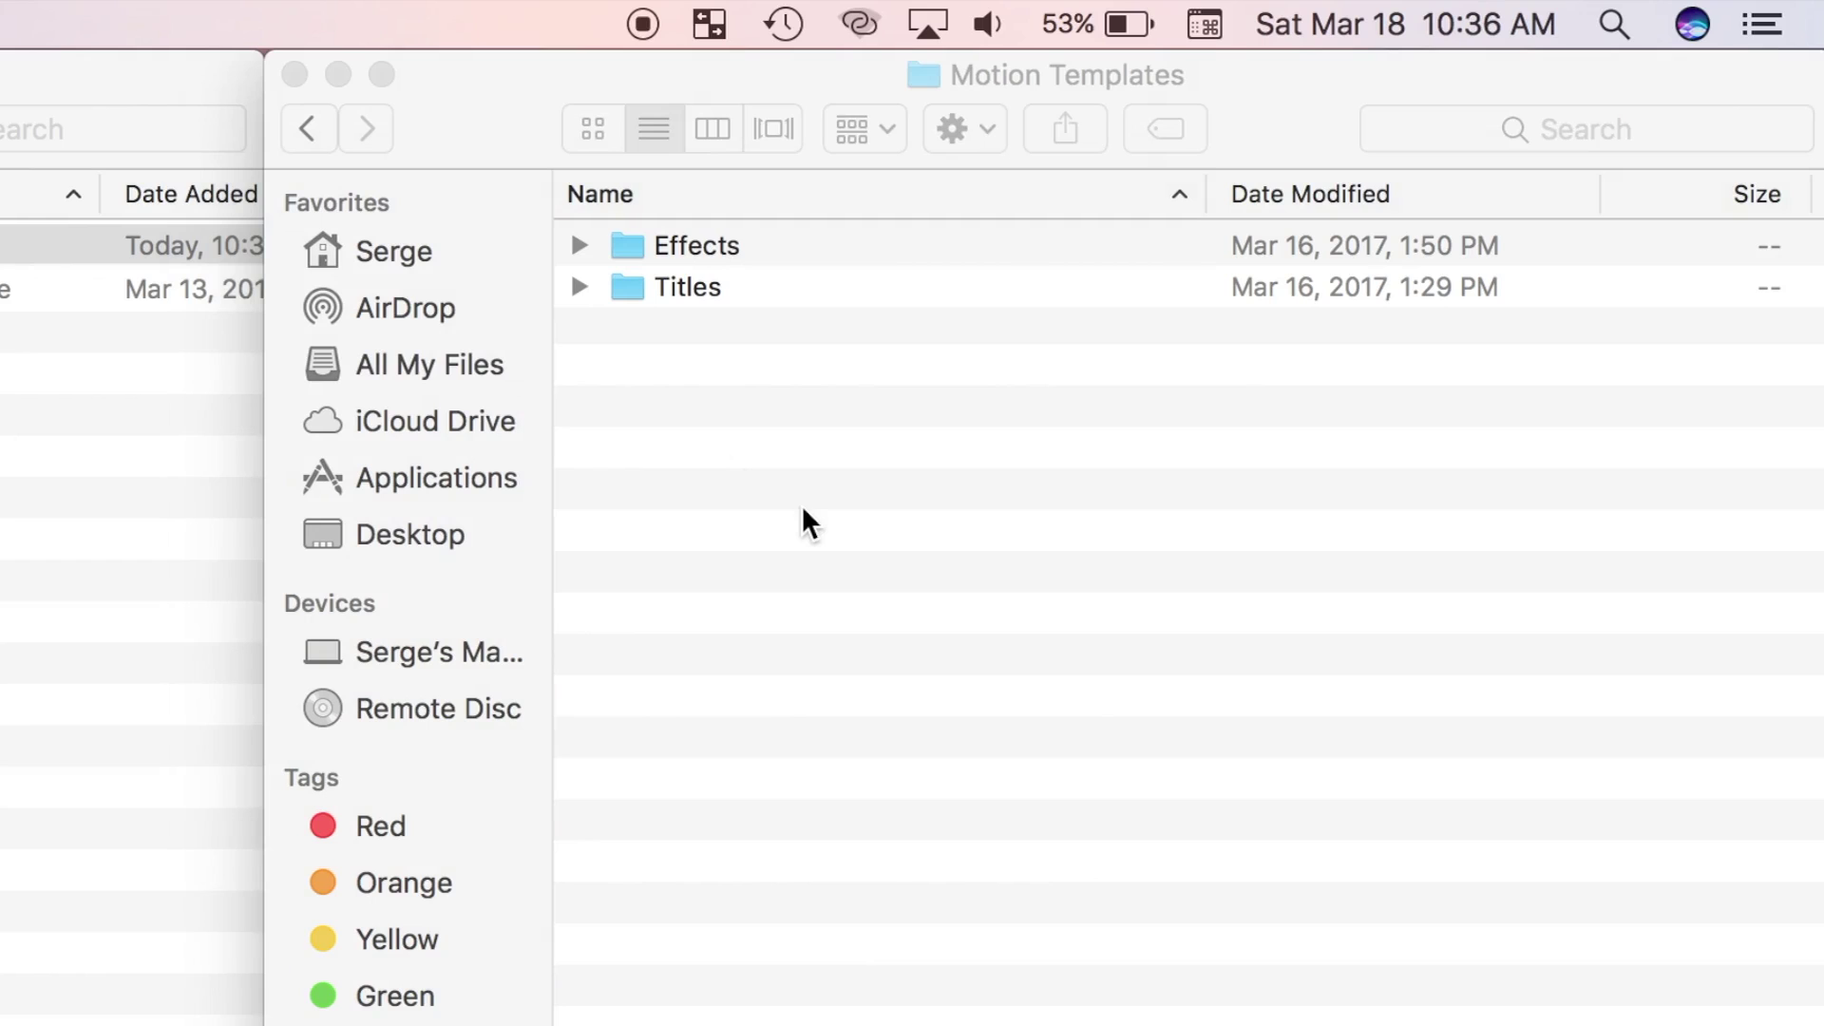
- Create a folder named 'Transitions' in Motion Templates, next to Effects and Titles
right_click(855, 505)
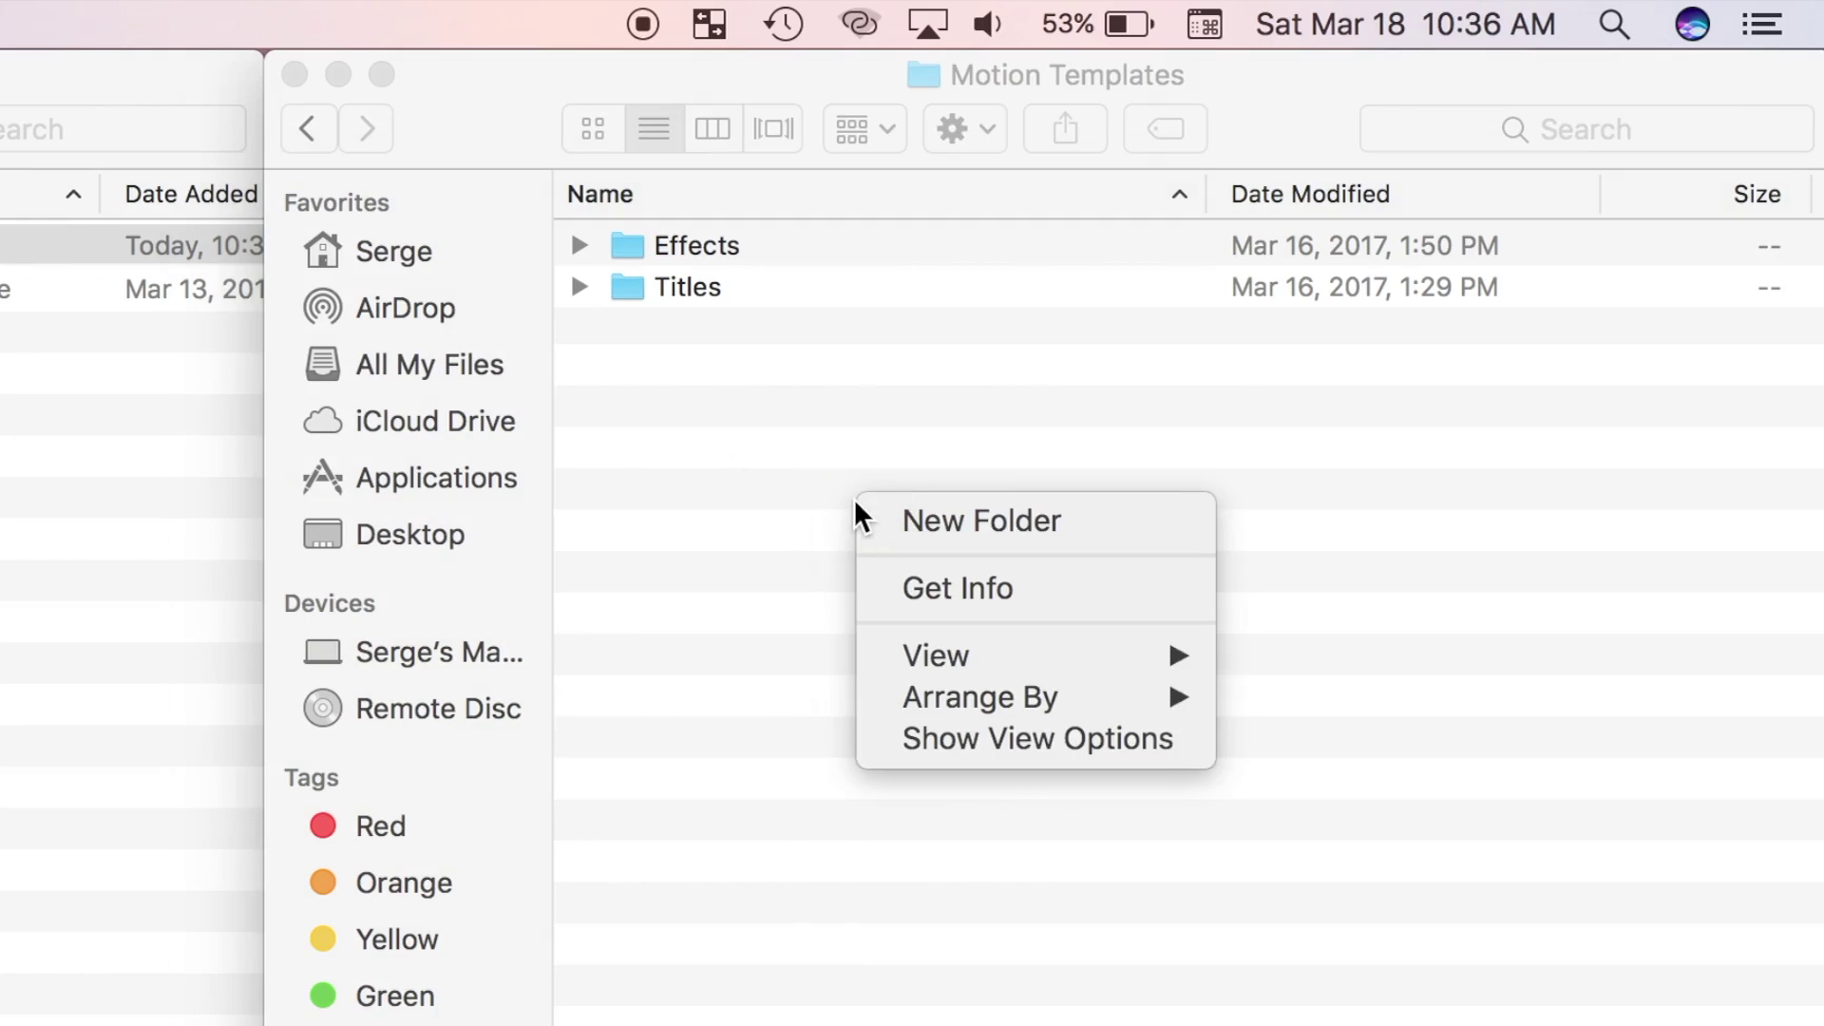
left_click(888, 519)
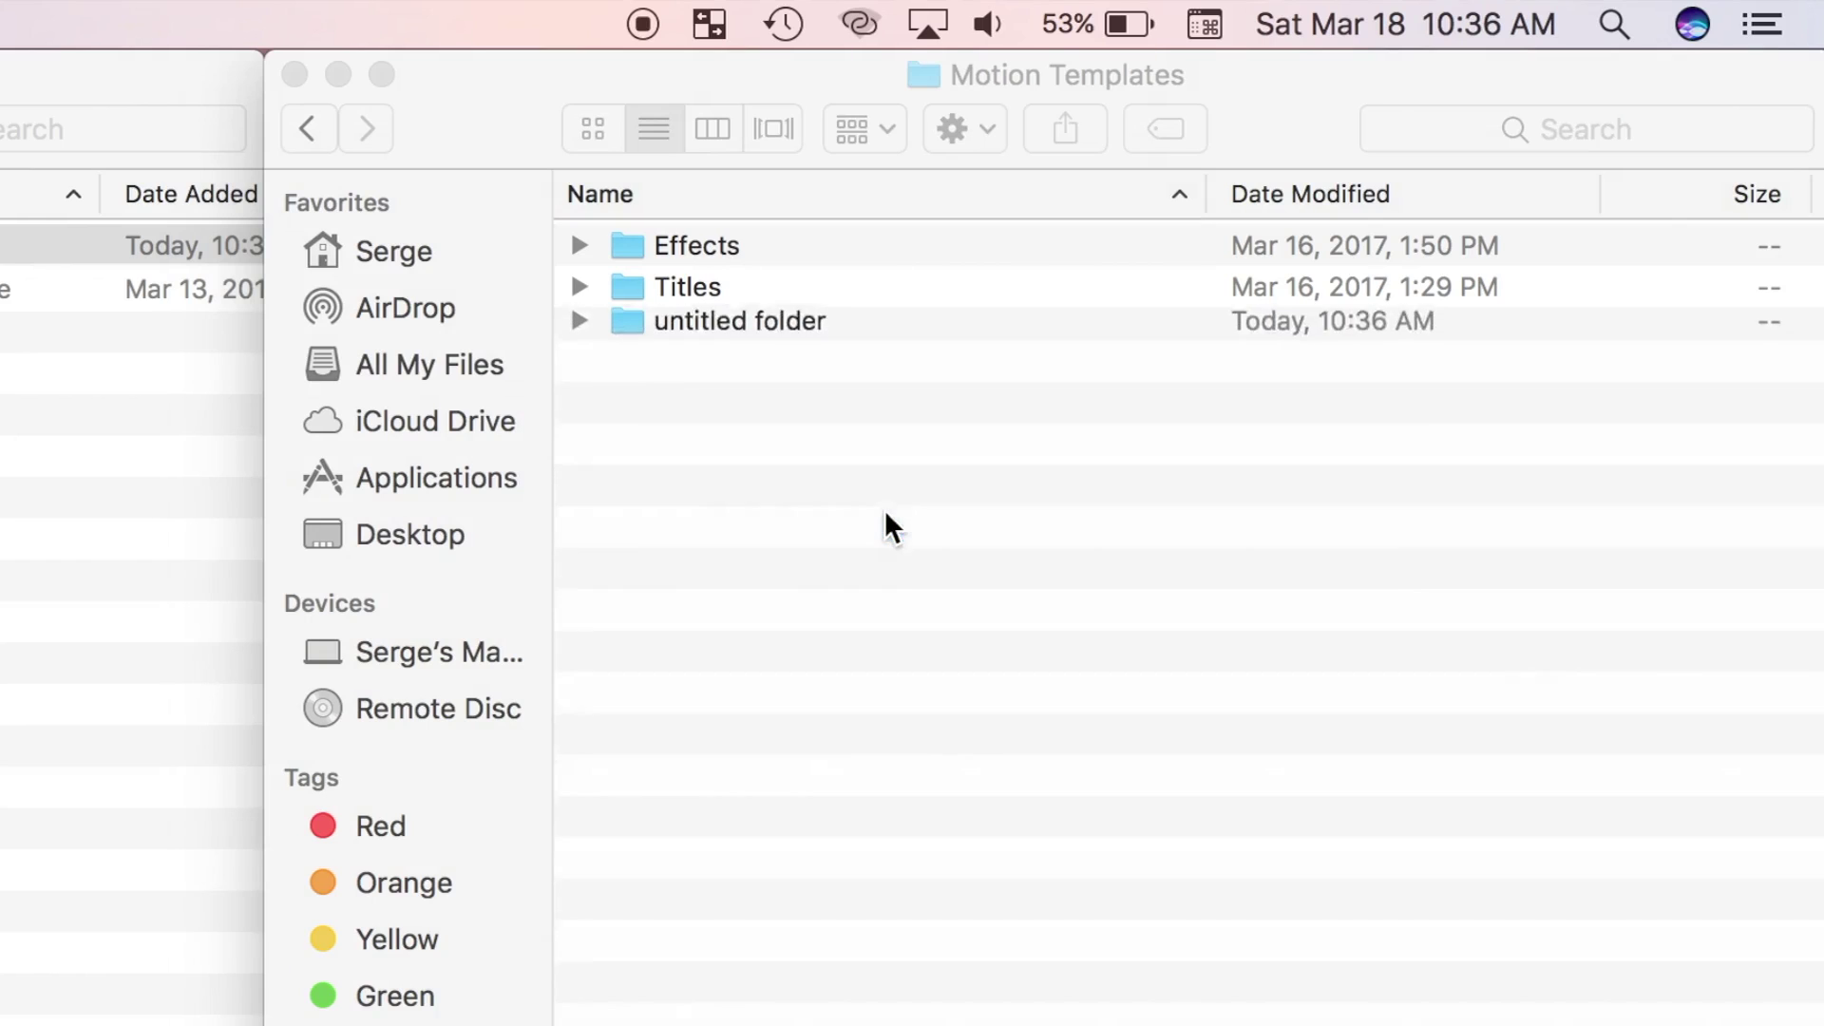
left_click(768, 326)
key("Return")
type("Transitions")
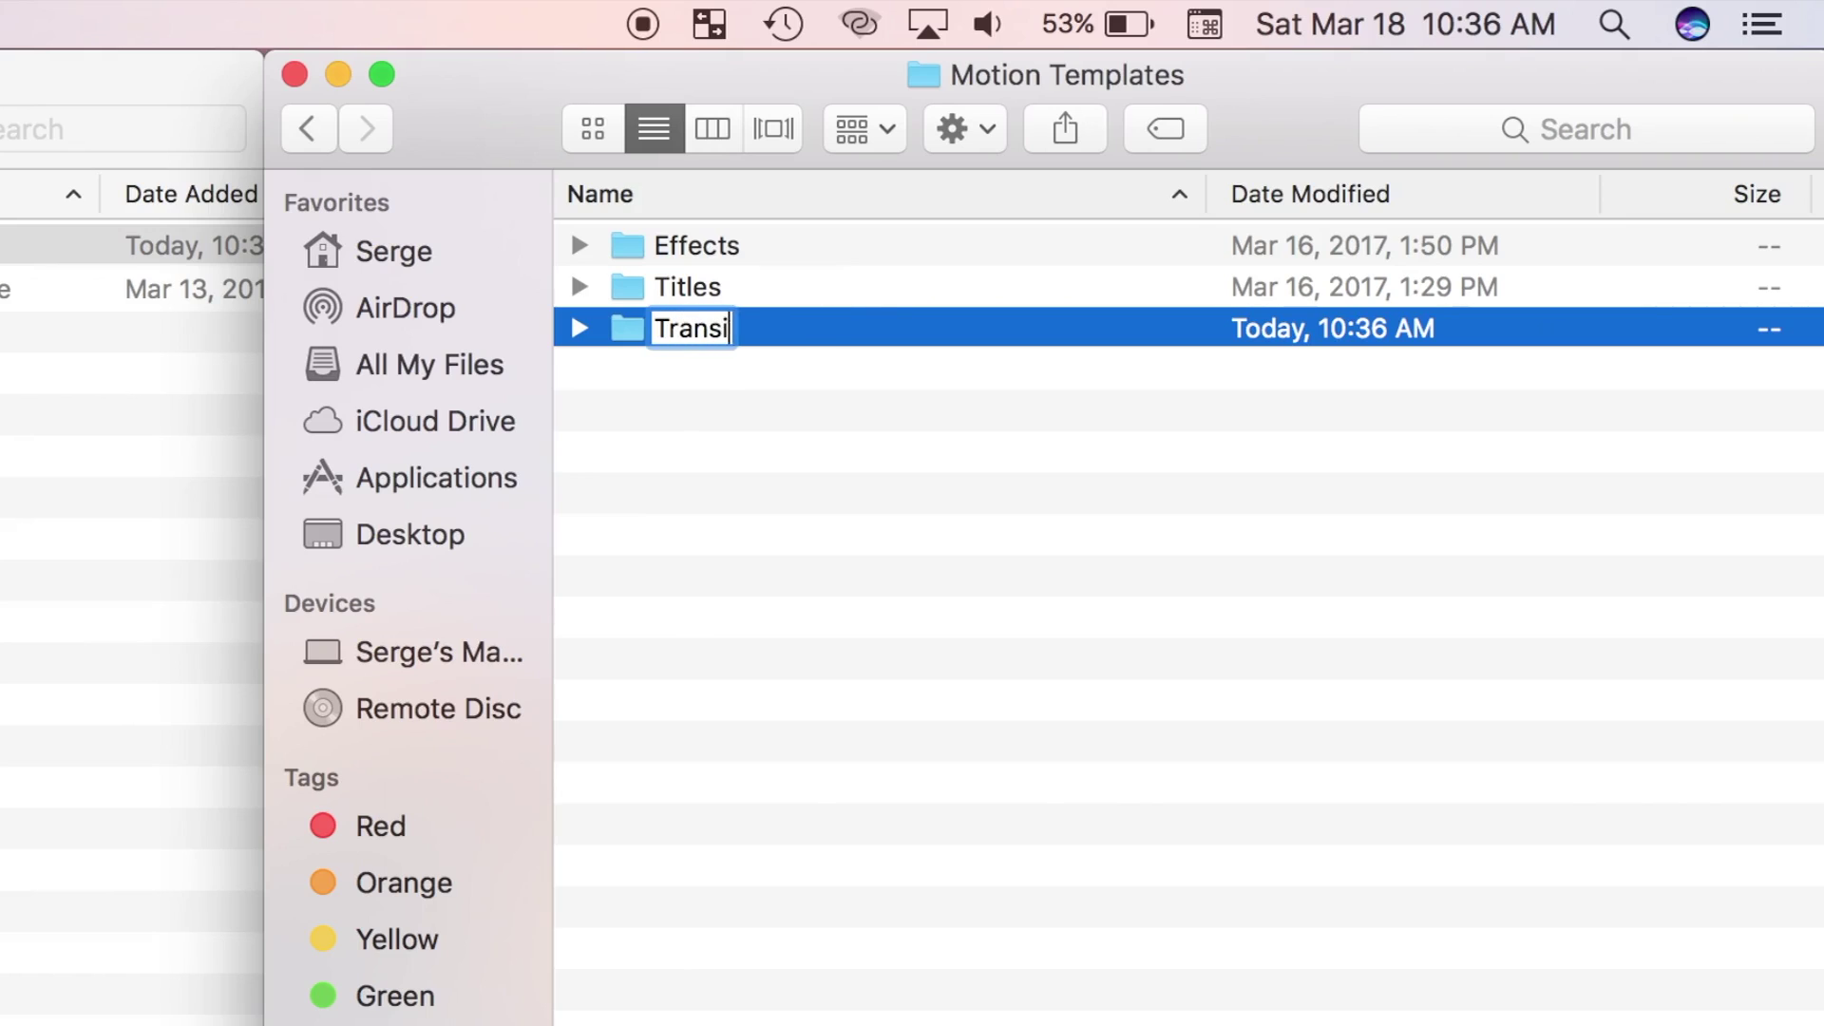
left_click(767, 390)
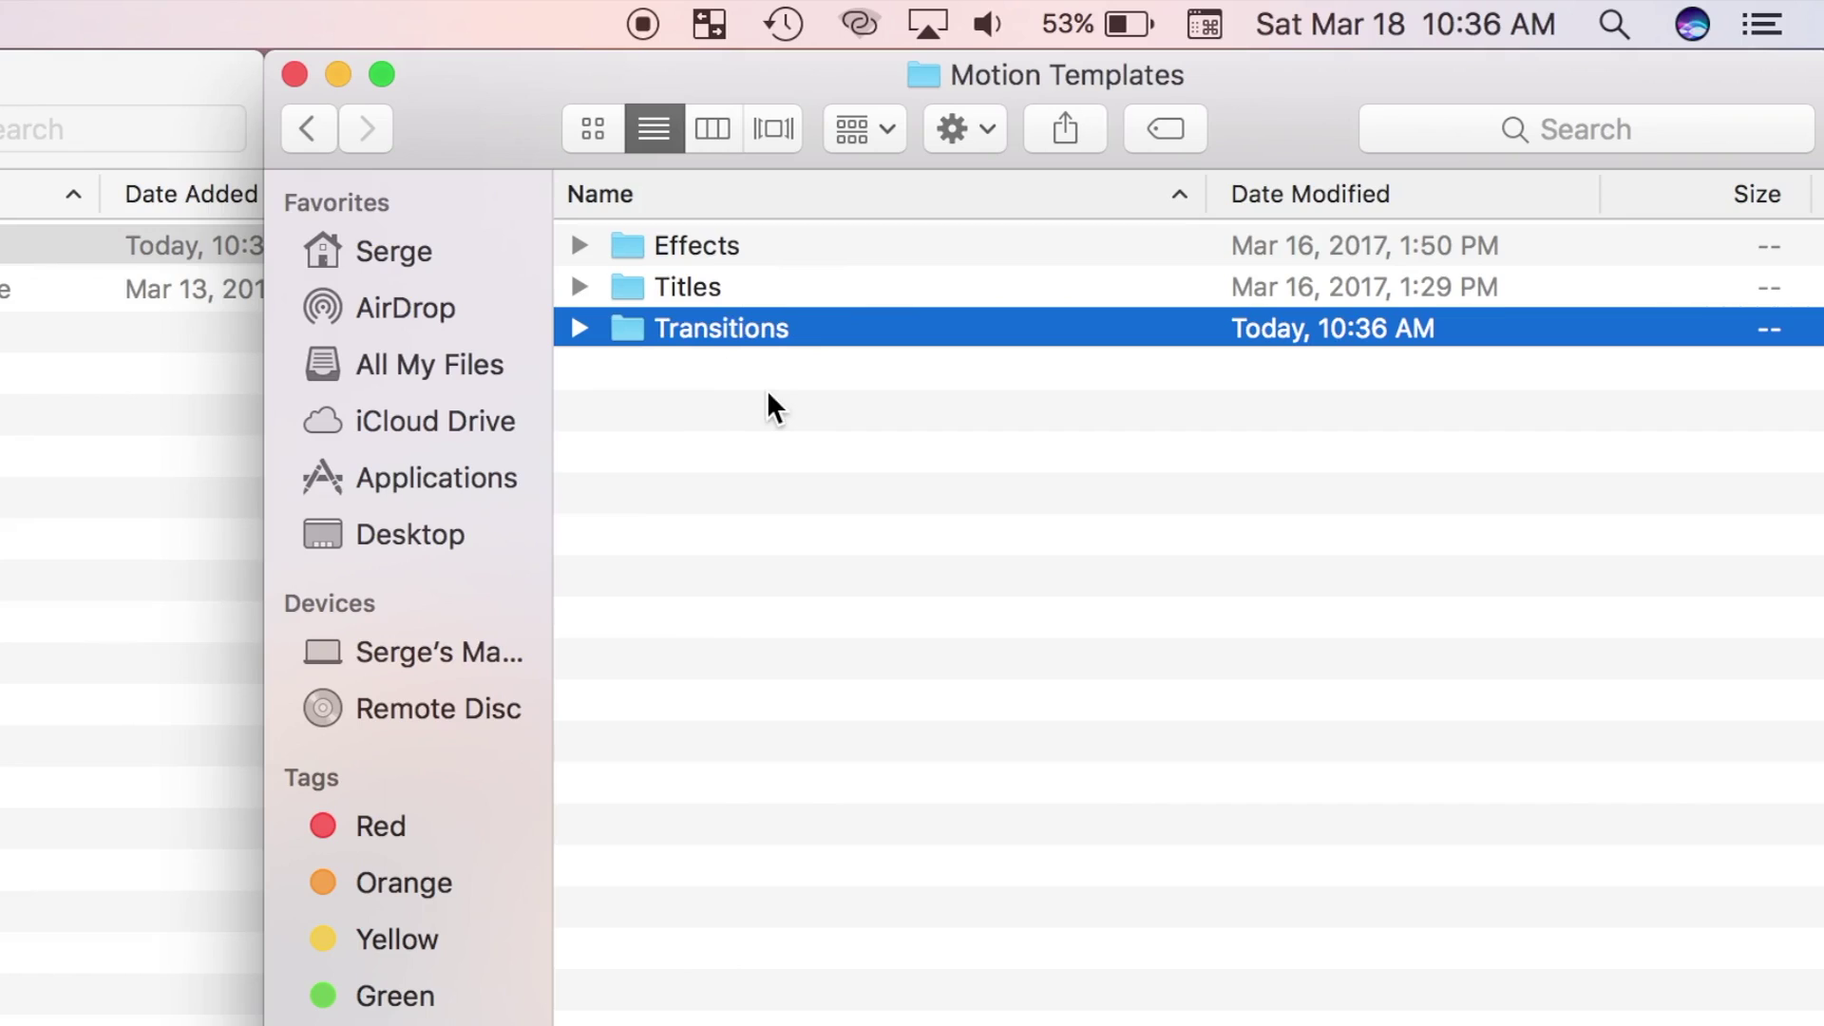
- Rename the Transitions folder to 'Transitions.localized' in its Get Info window
right_click(734, 323)
left_click(806, 465)
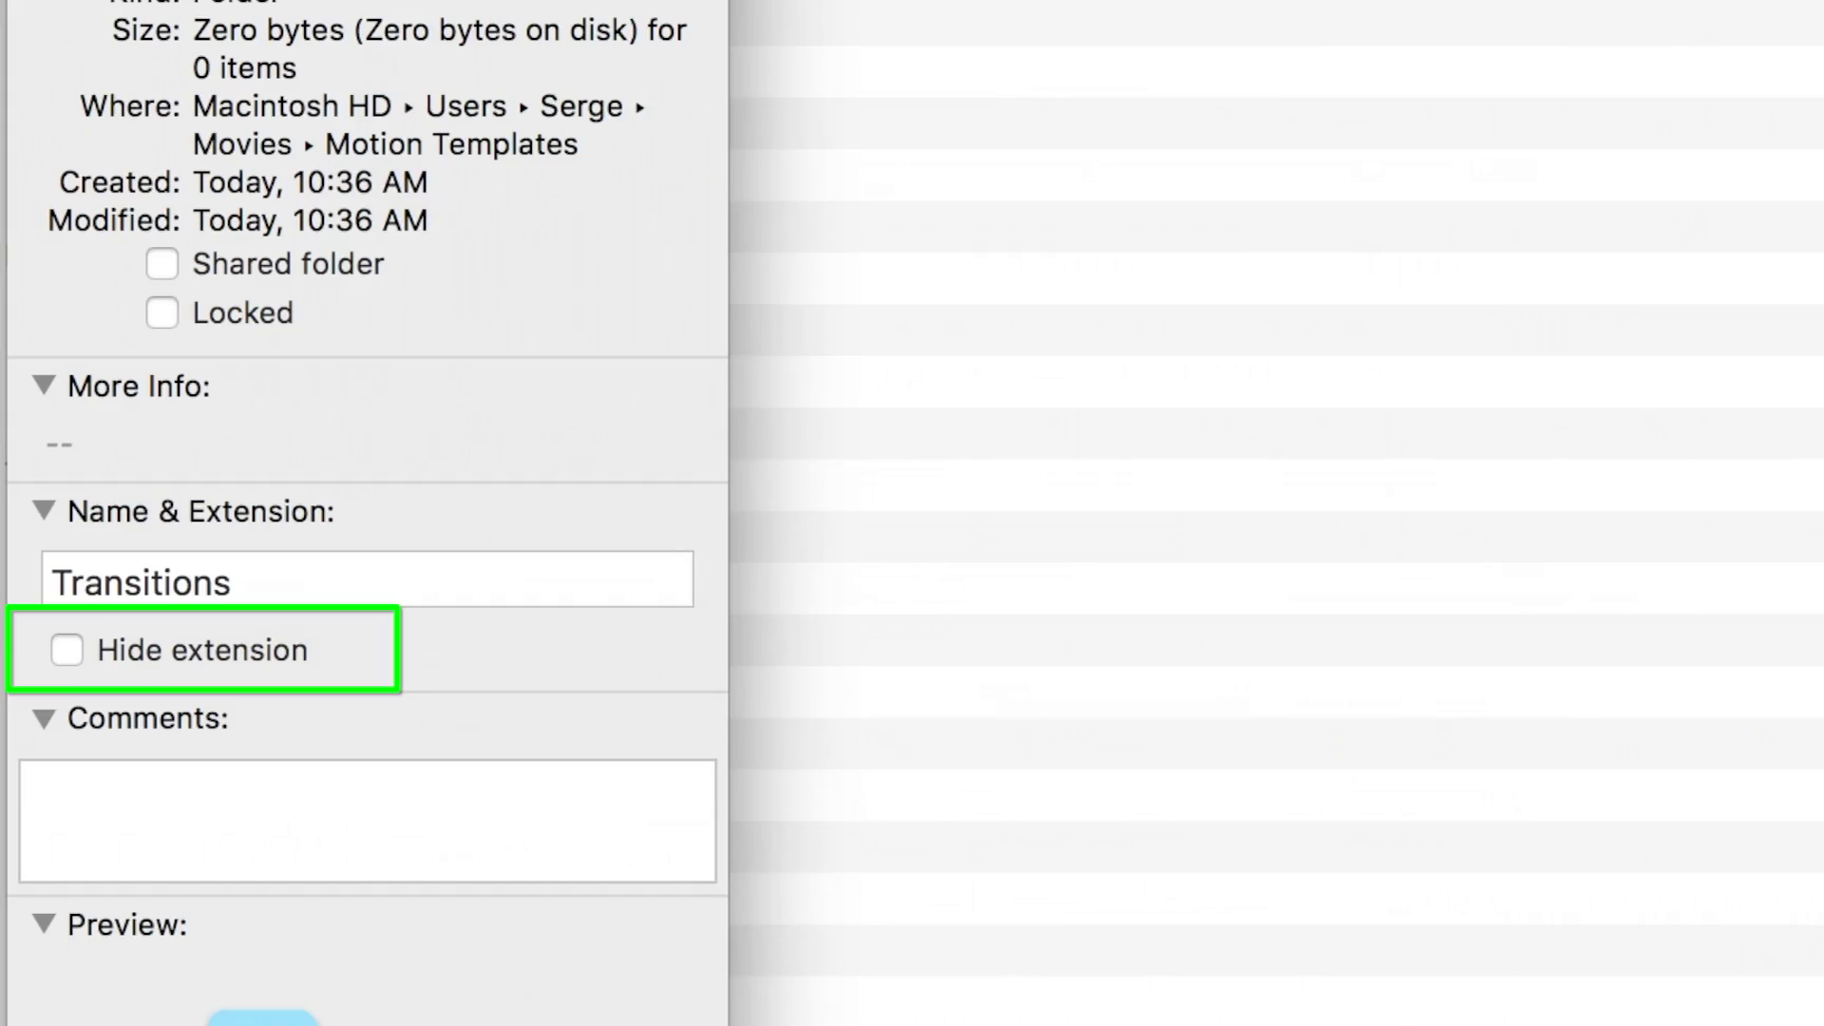
left_click(321, 583)
type(".")
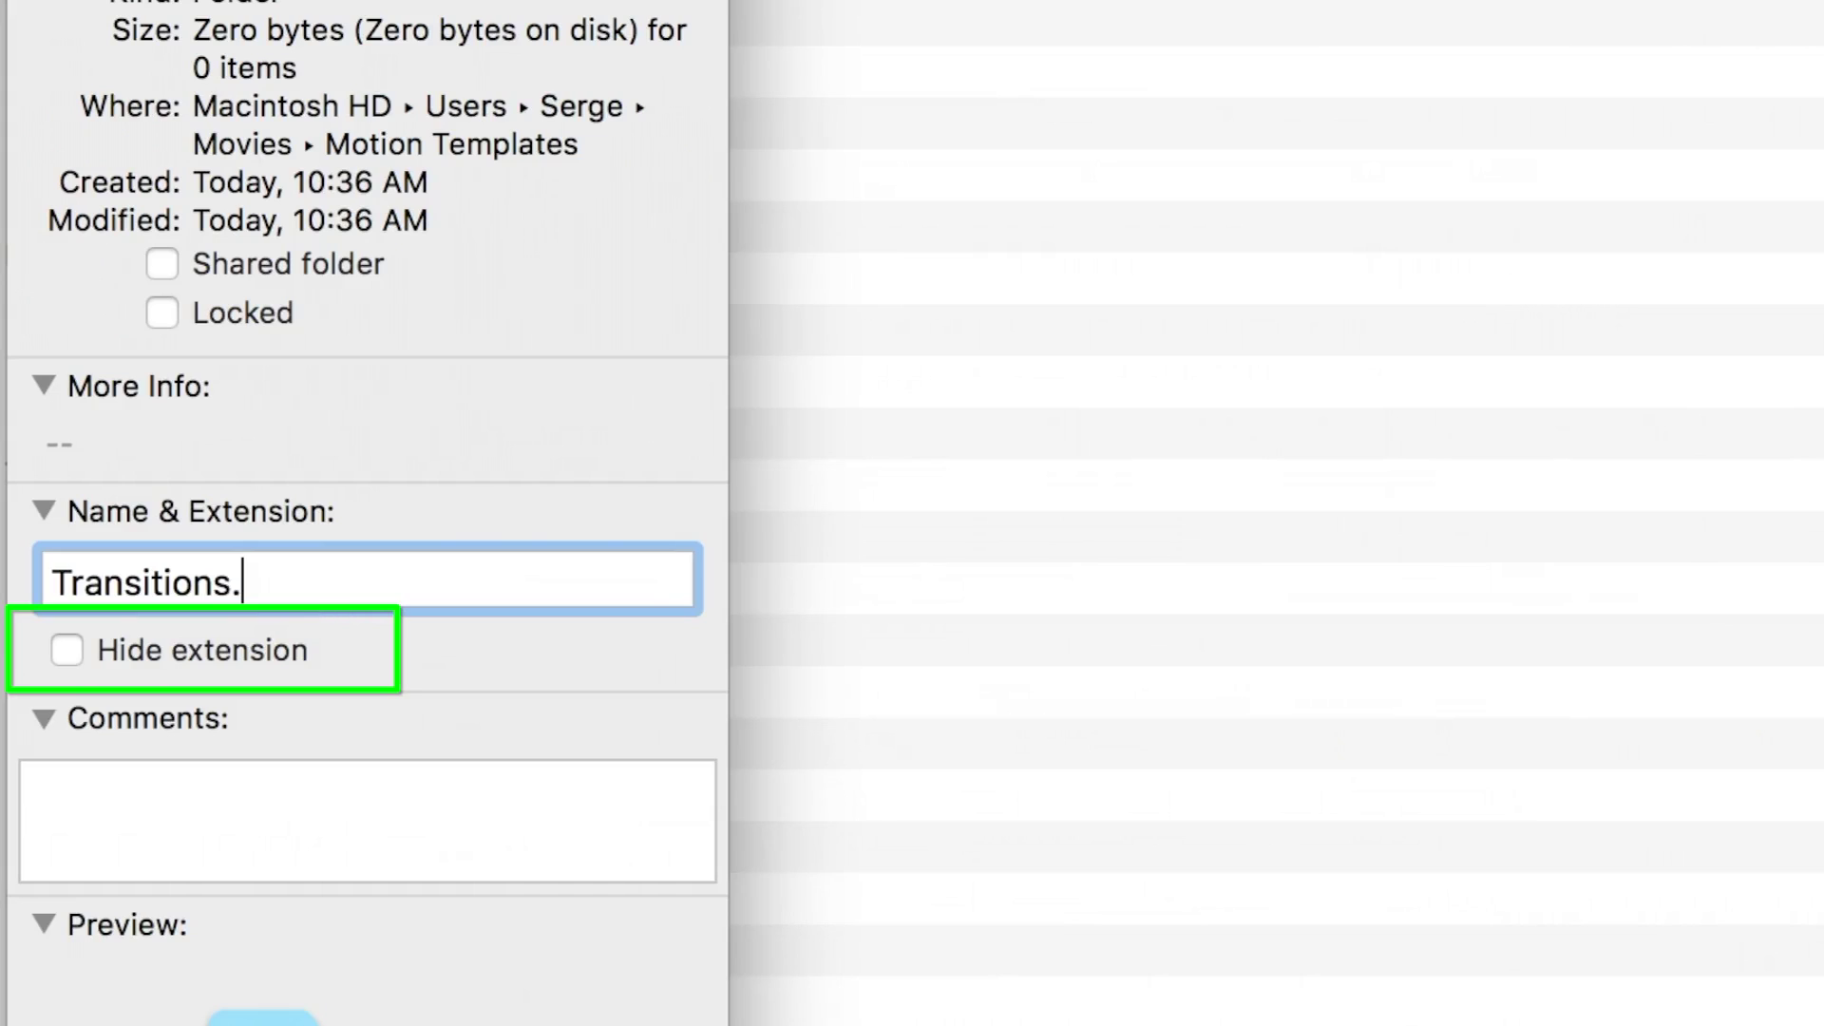
type("localized")
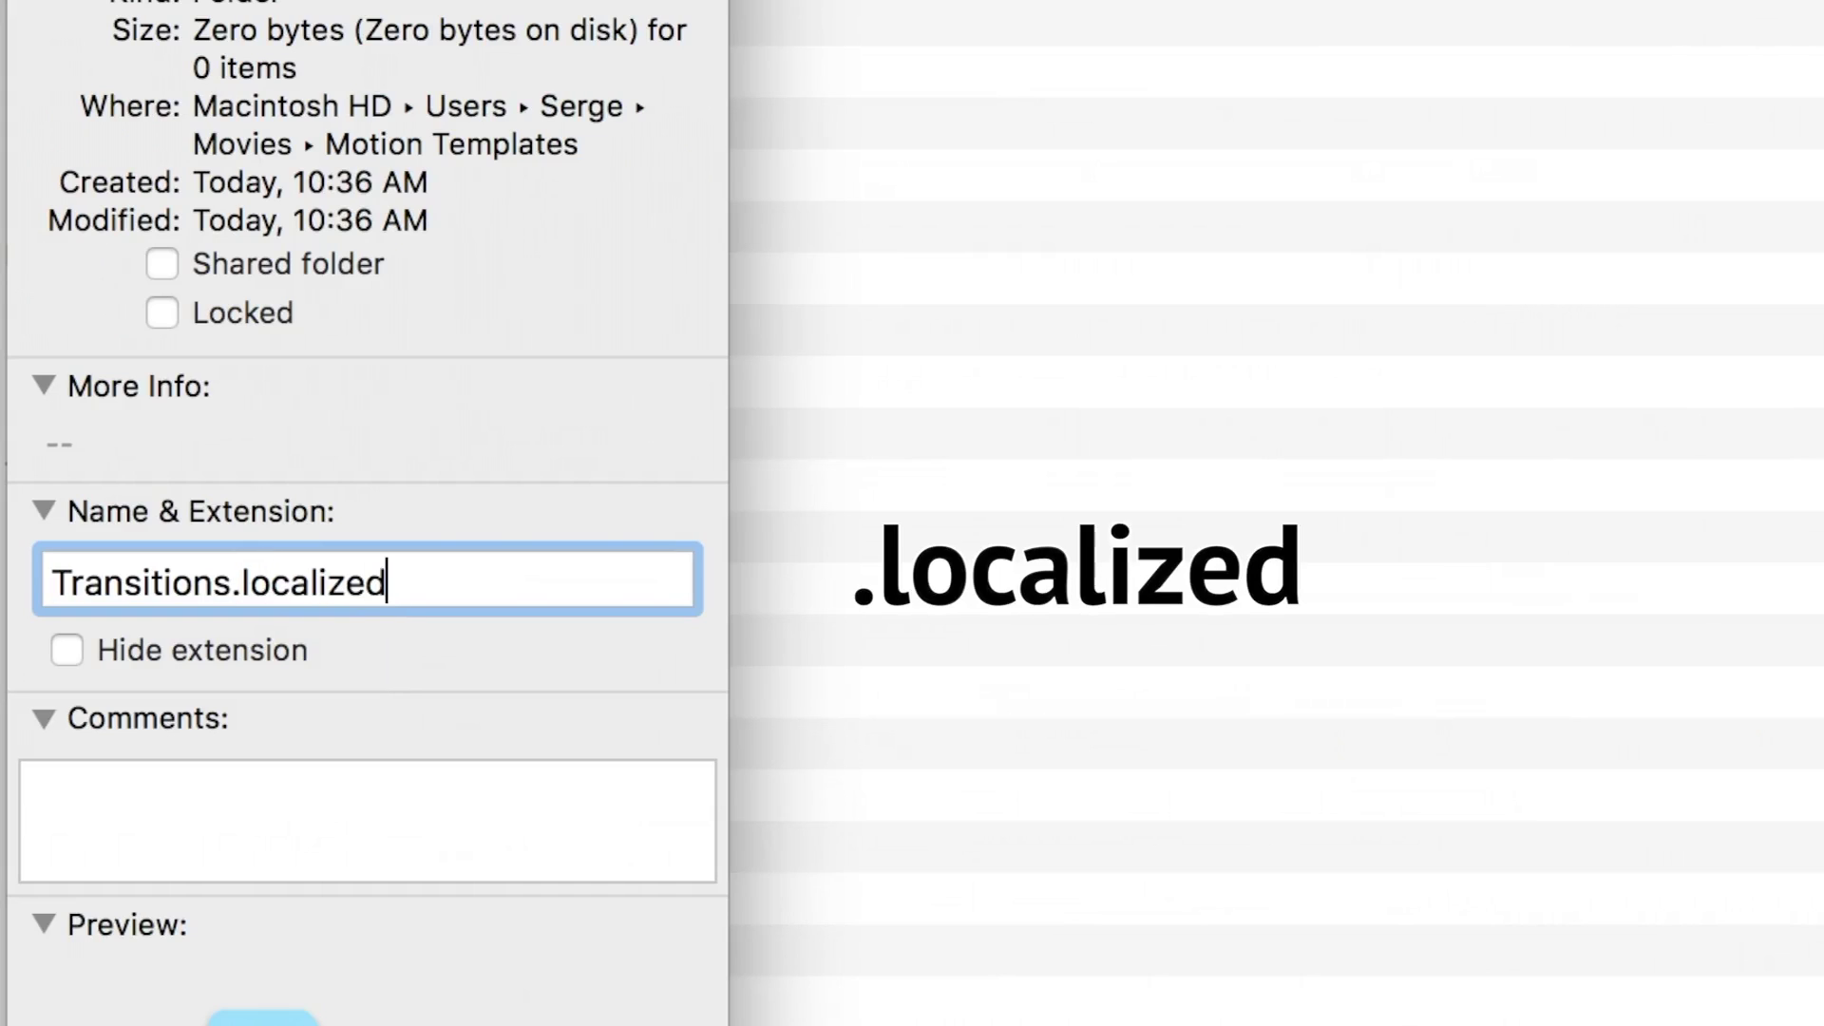
key("Return")
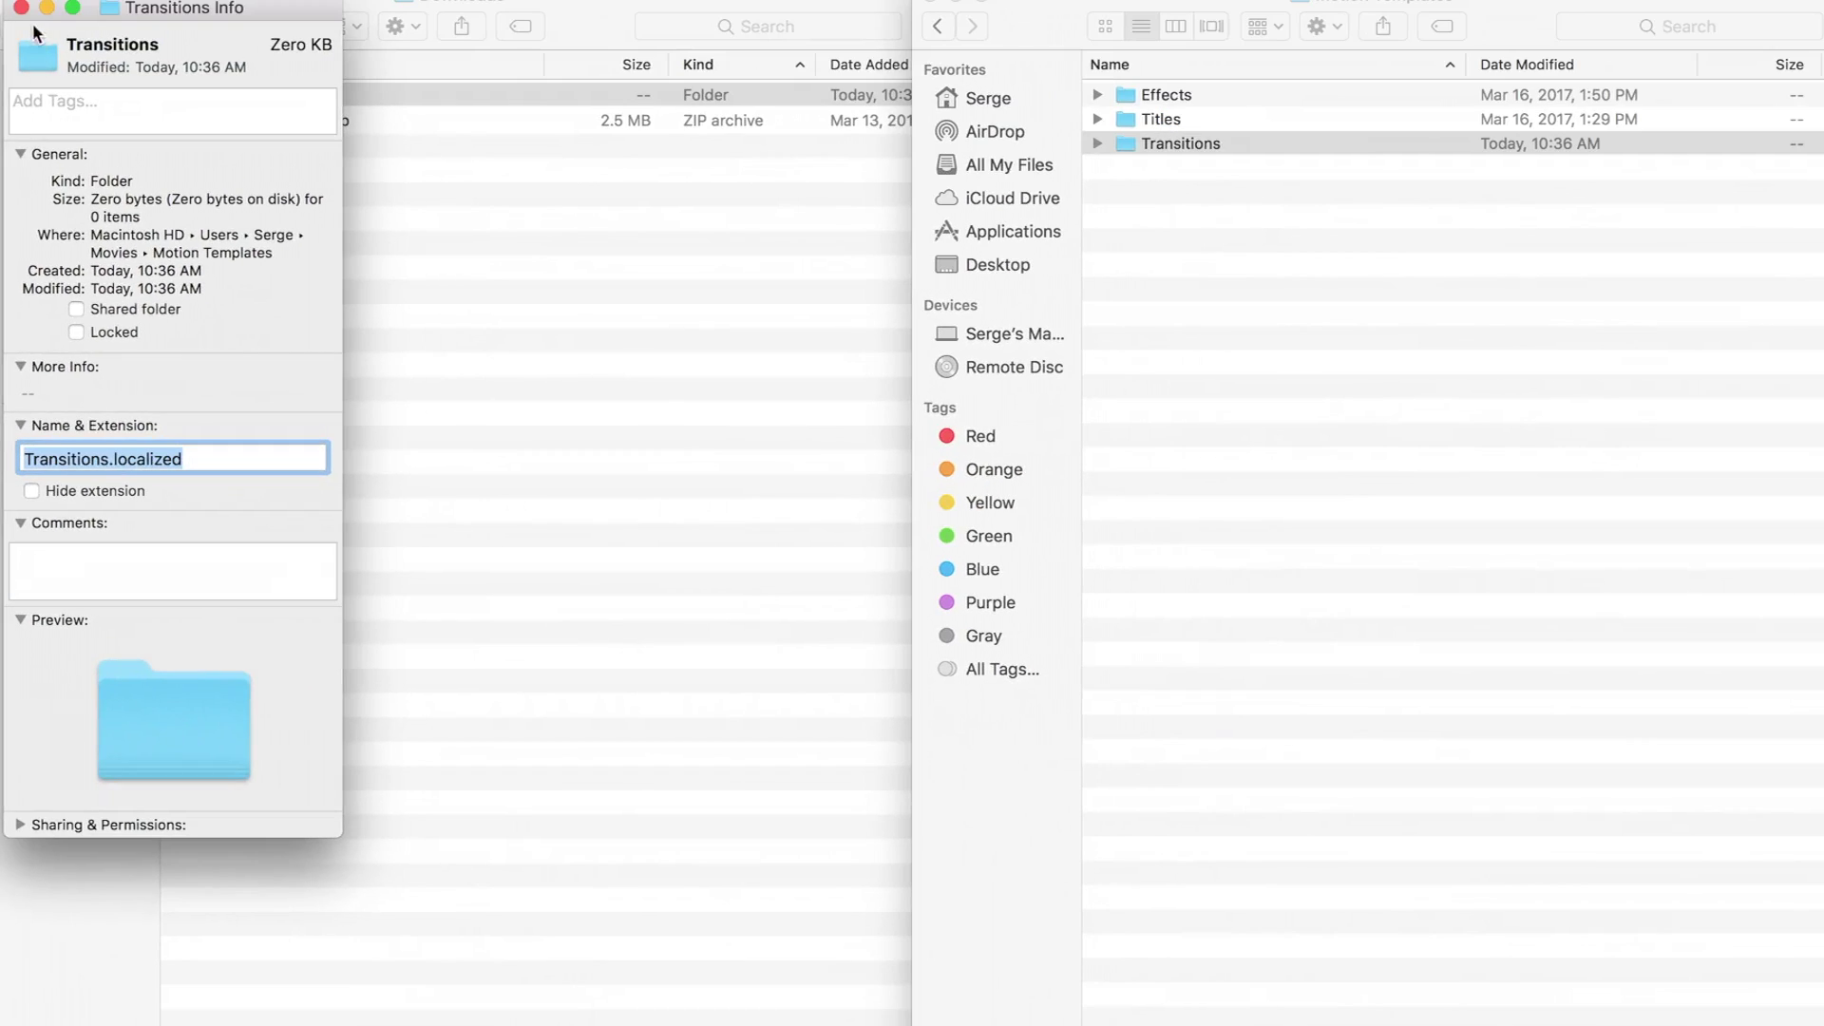
- Move the Time Warp V2 folder into the Transitions folder
left_click(19, 11)
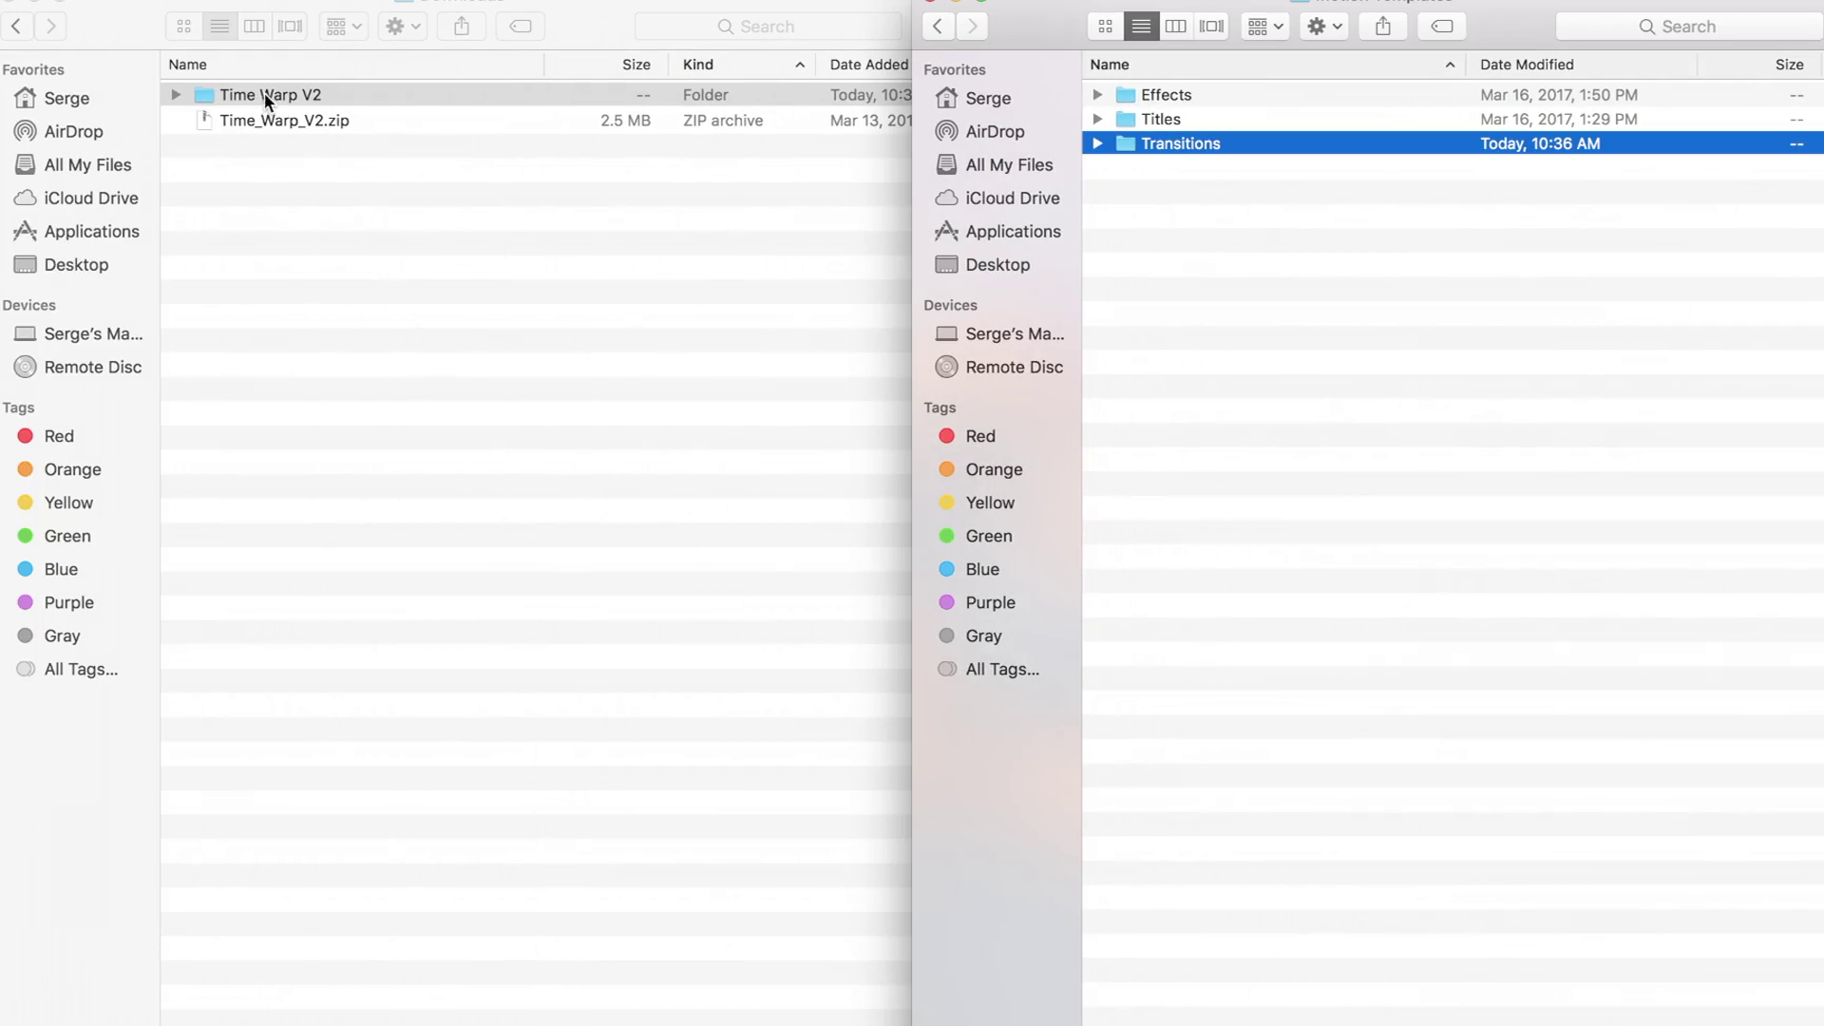
left_click(247, 95)
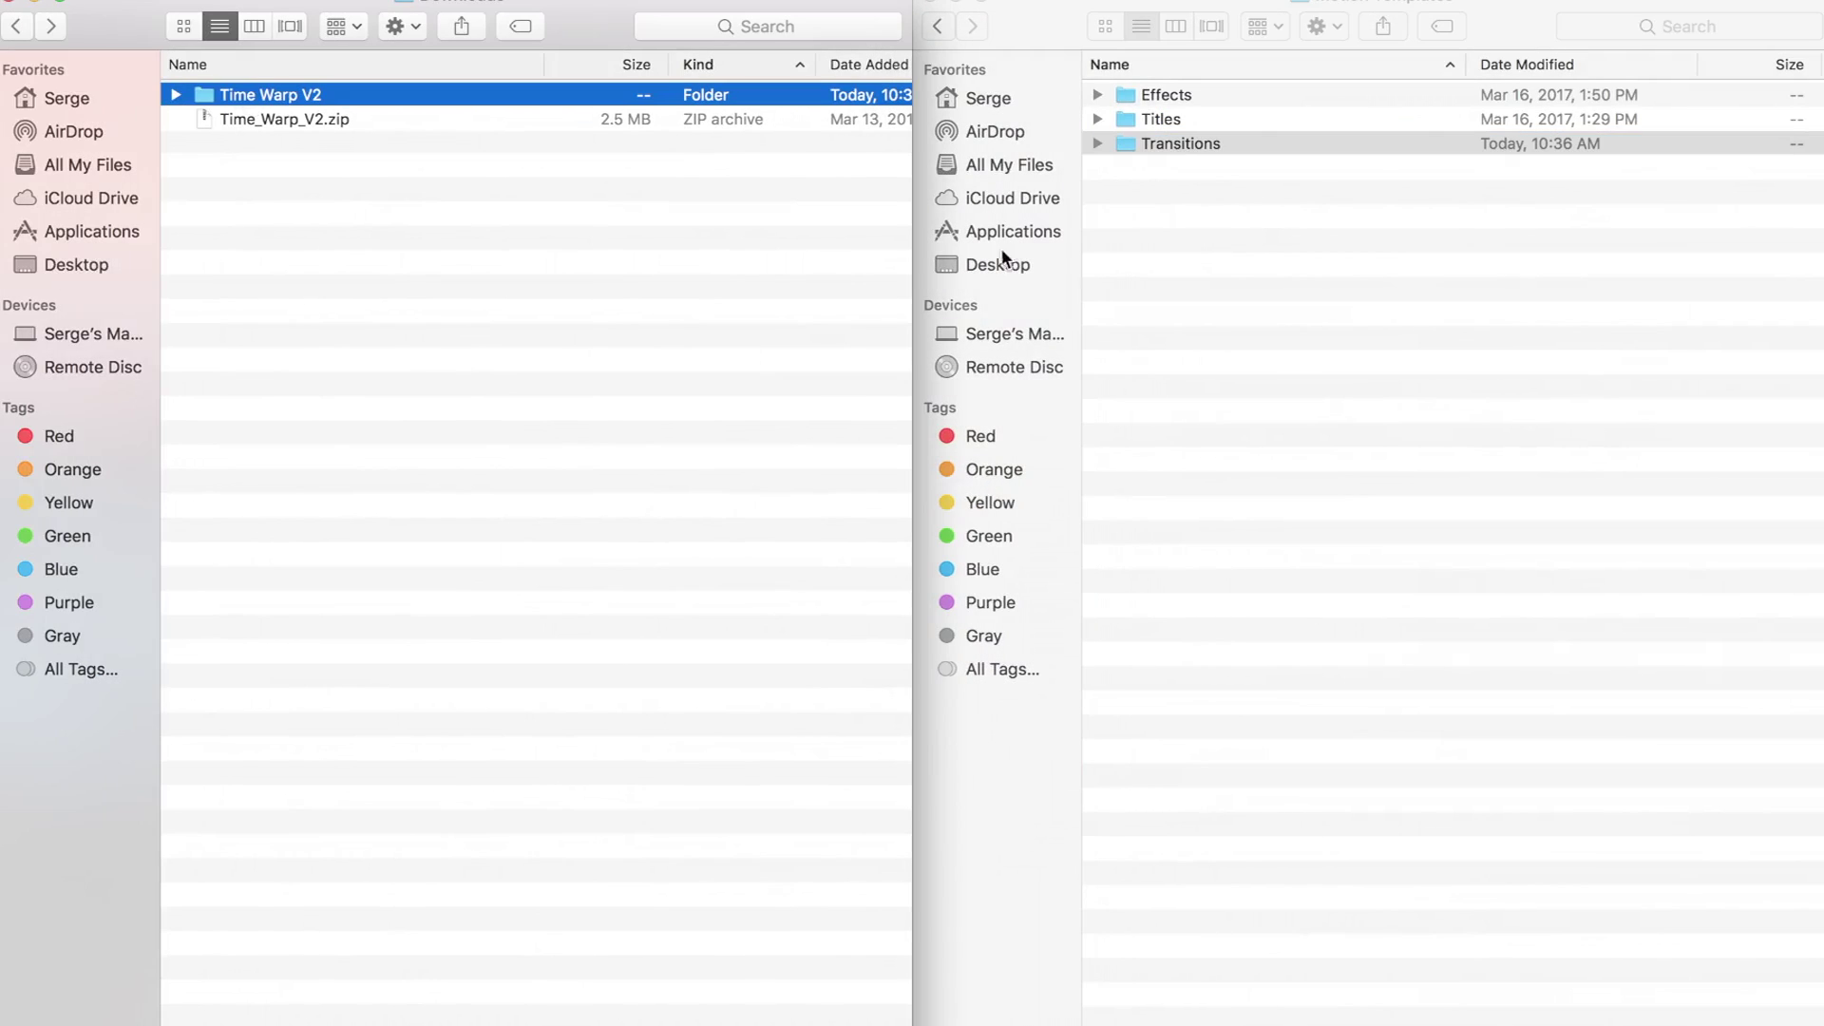
double_click(1175, 142)
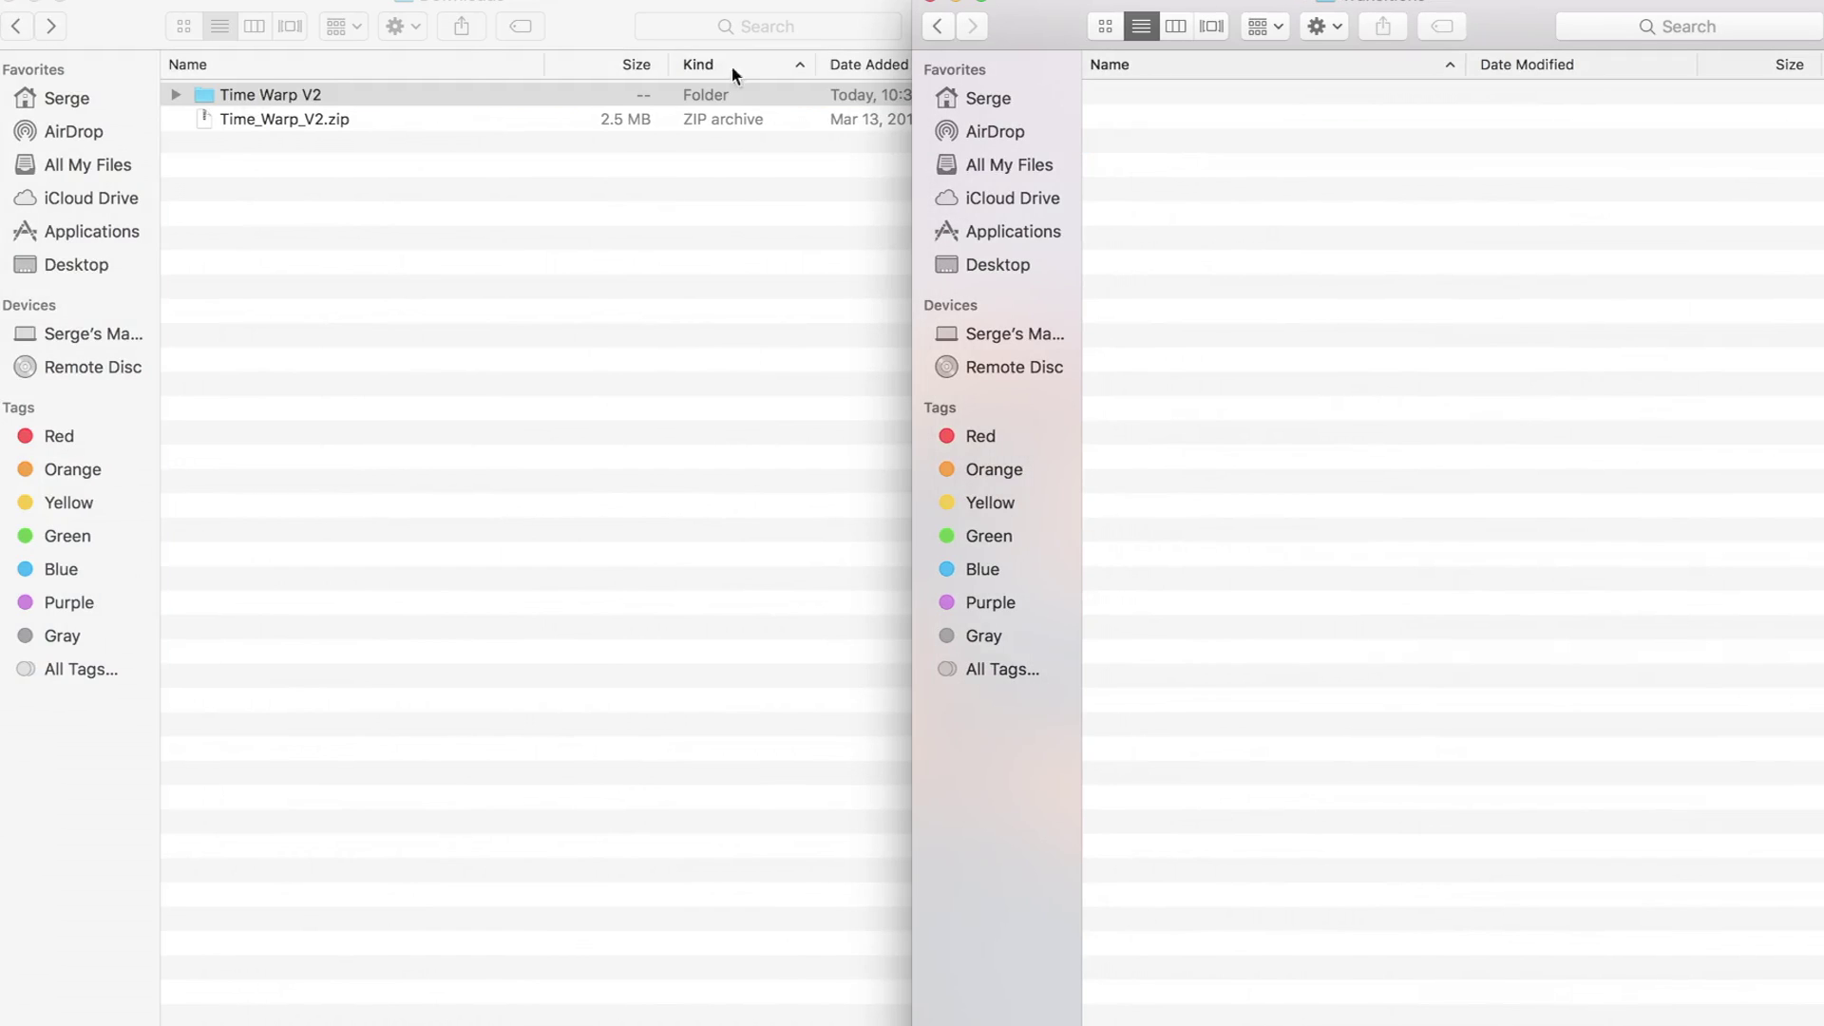
left_click_drag(247, 97, 1224, 152)
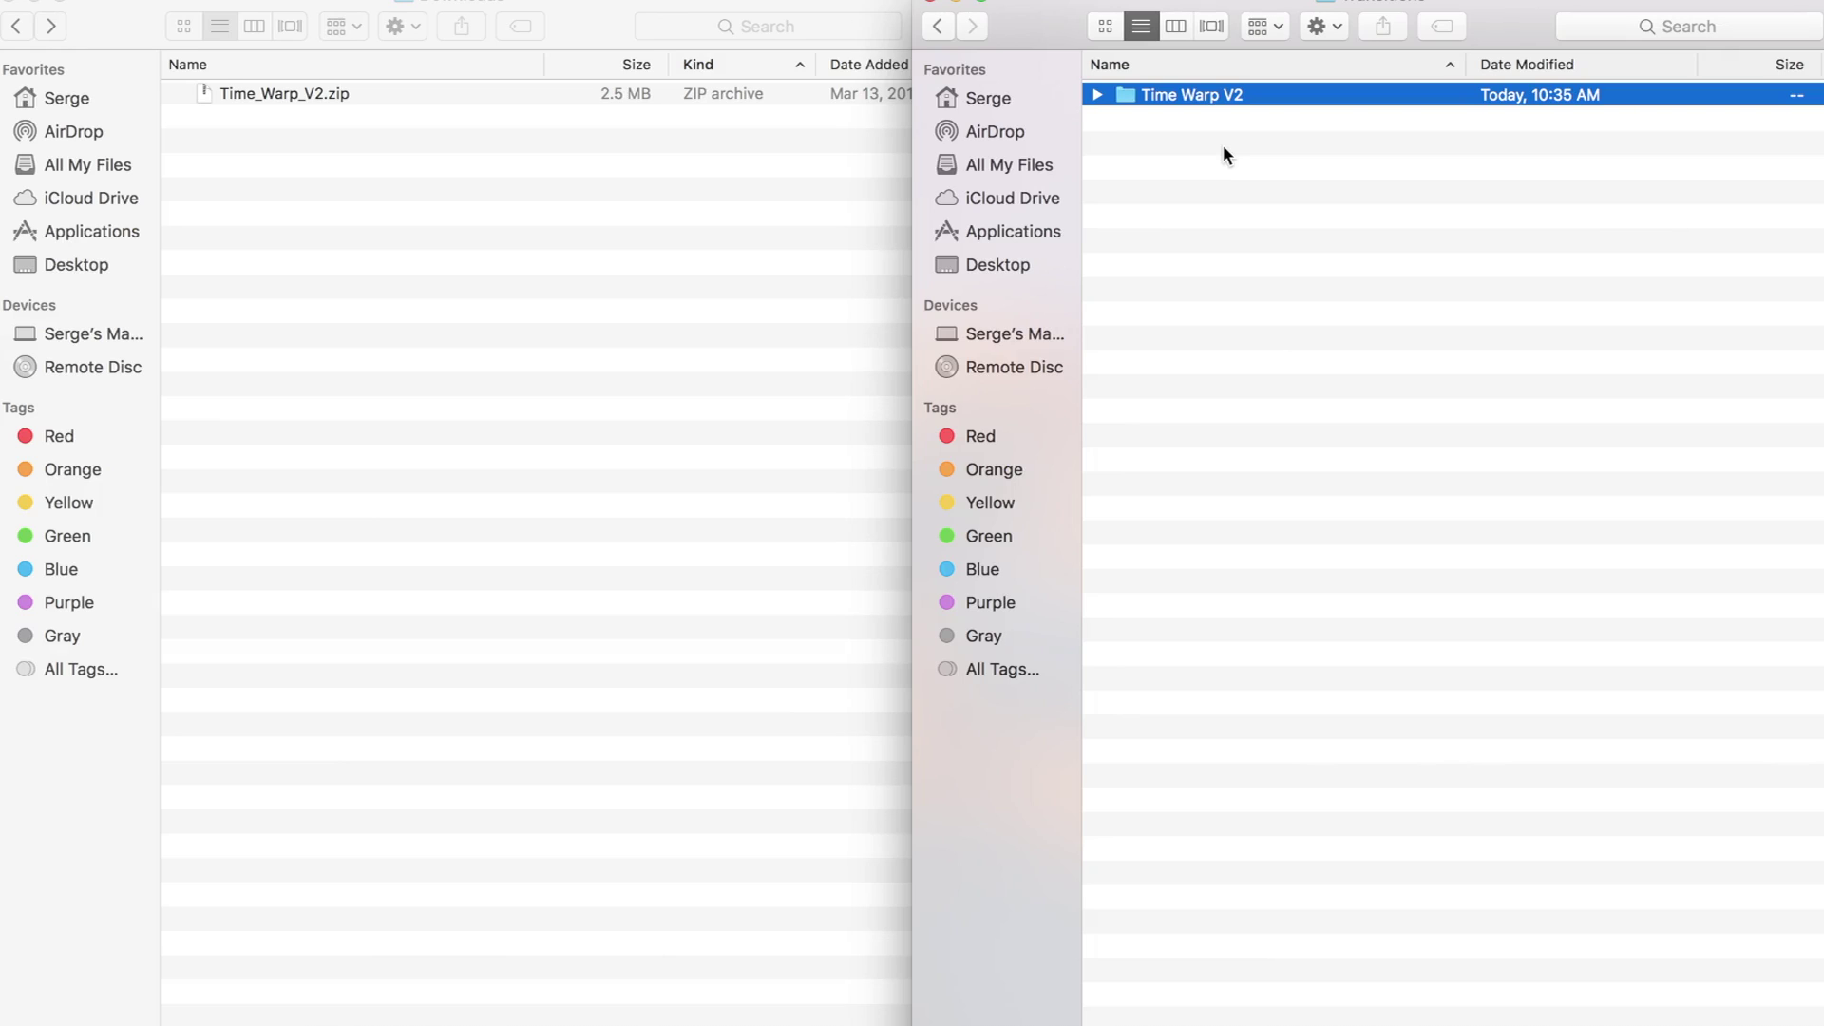
- Close both Finder windows and launch Final Cut Pro
key("super+w")
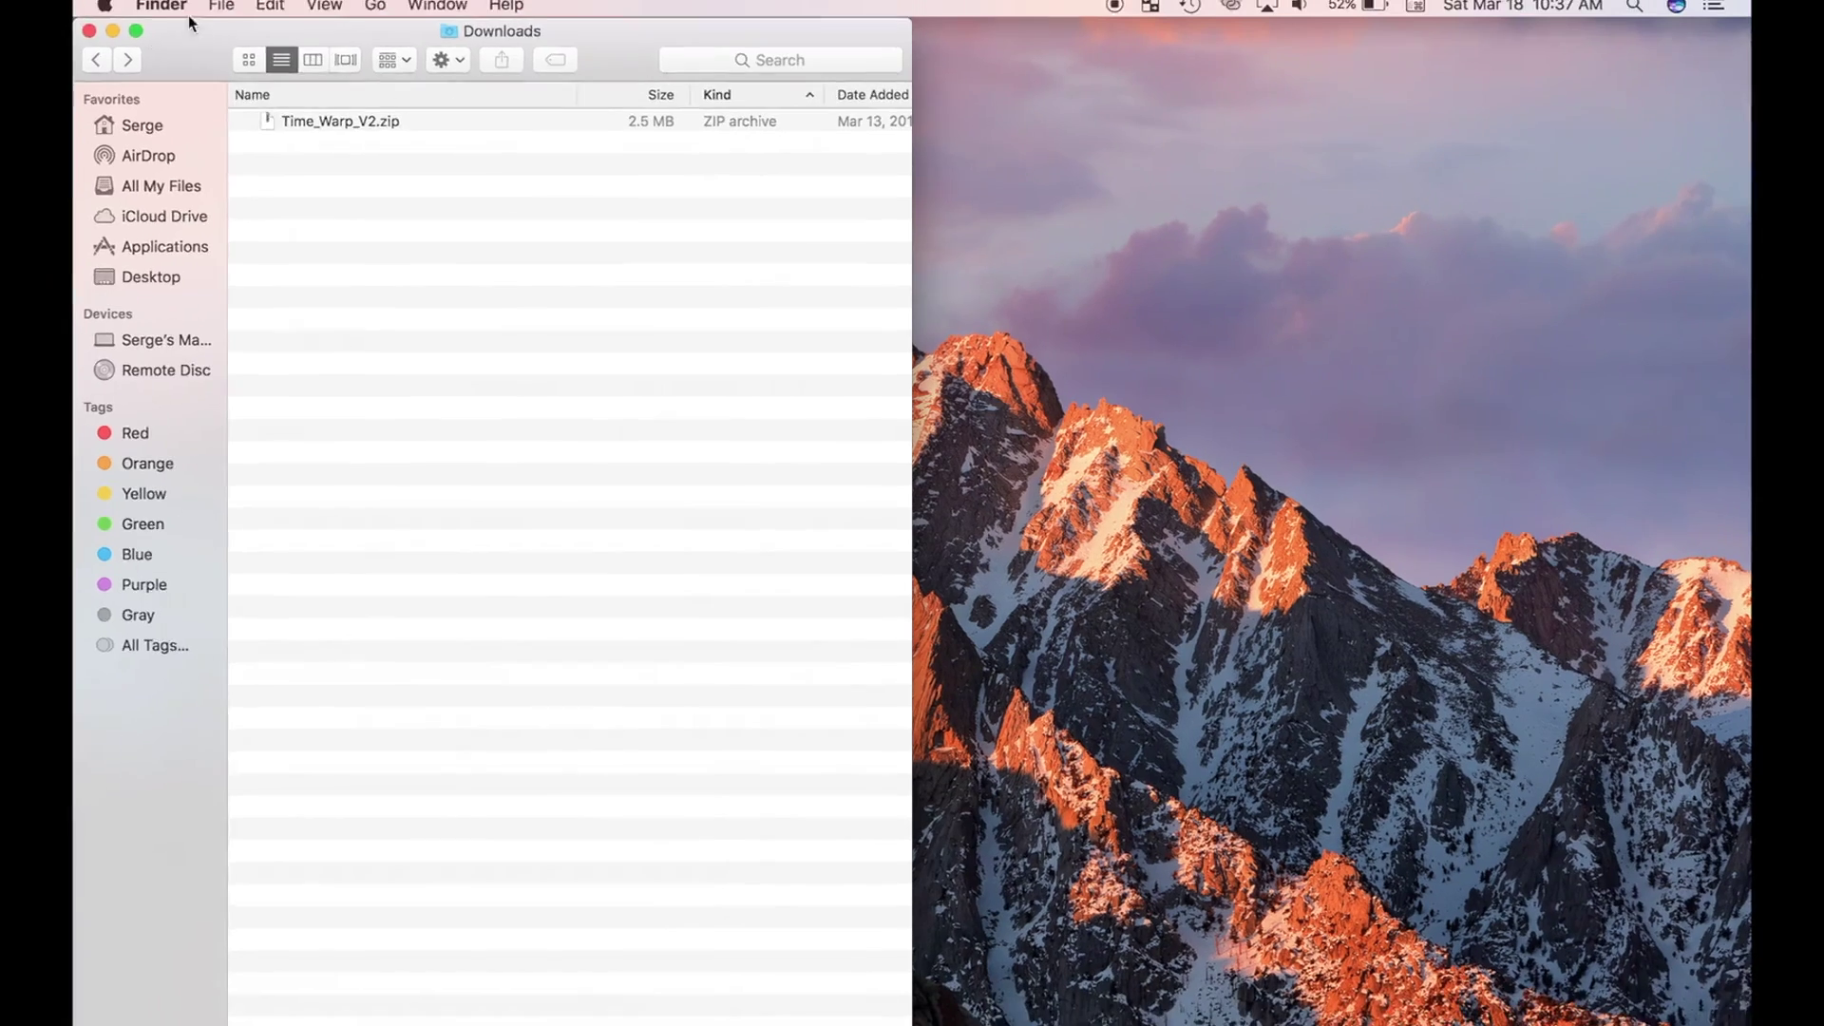
key("super+w")
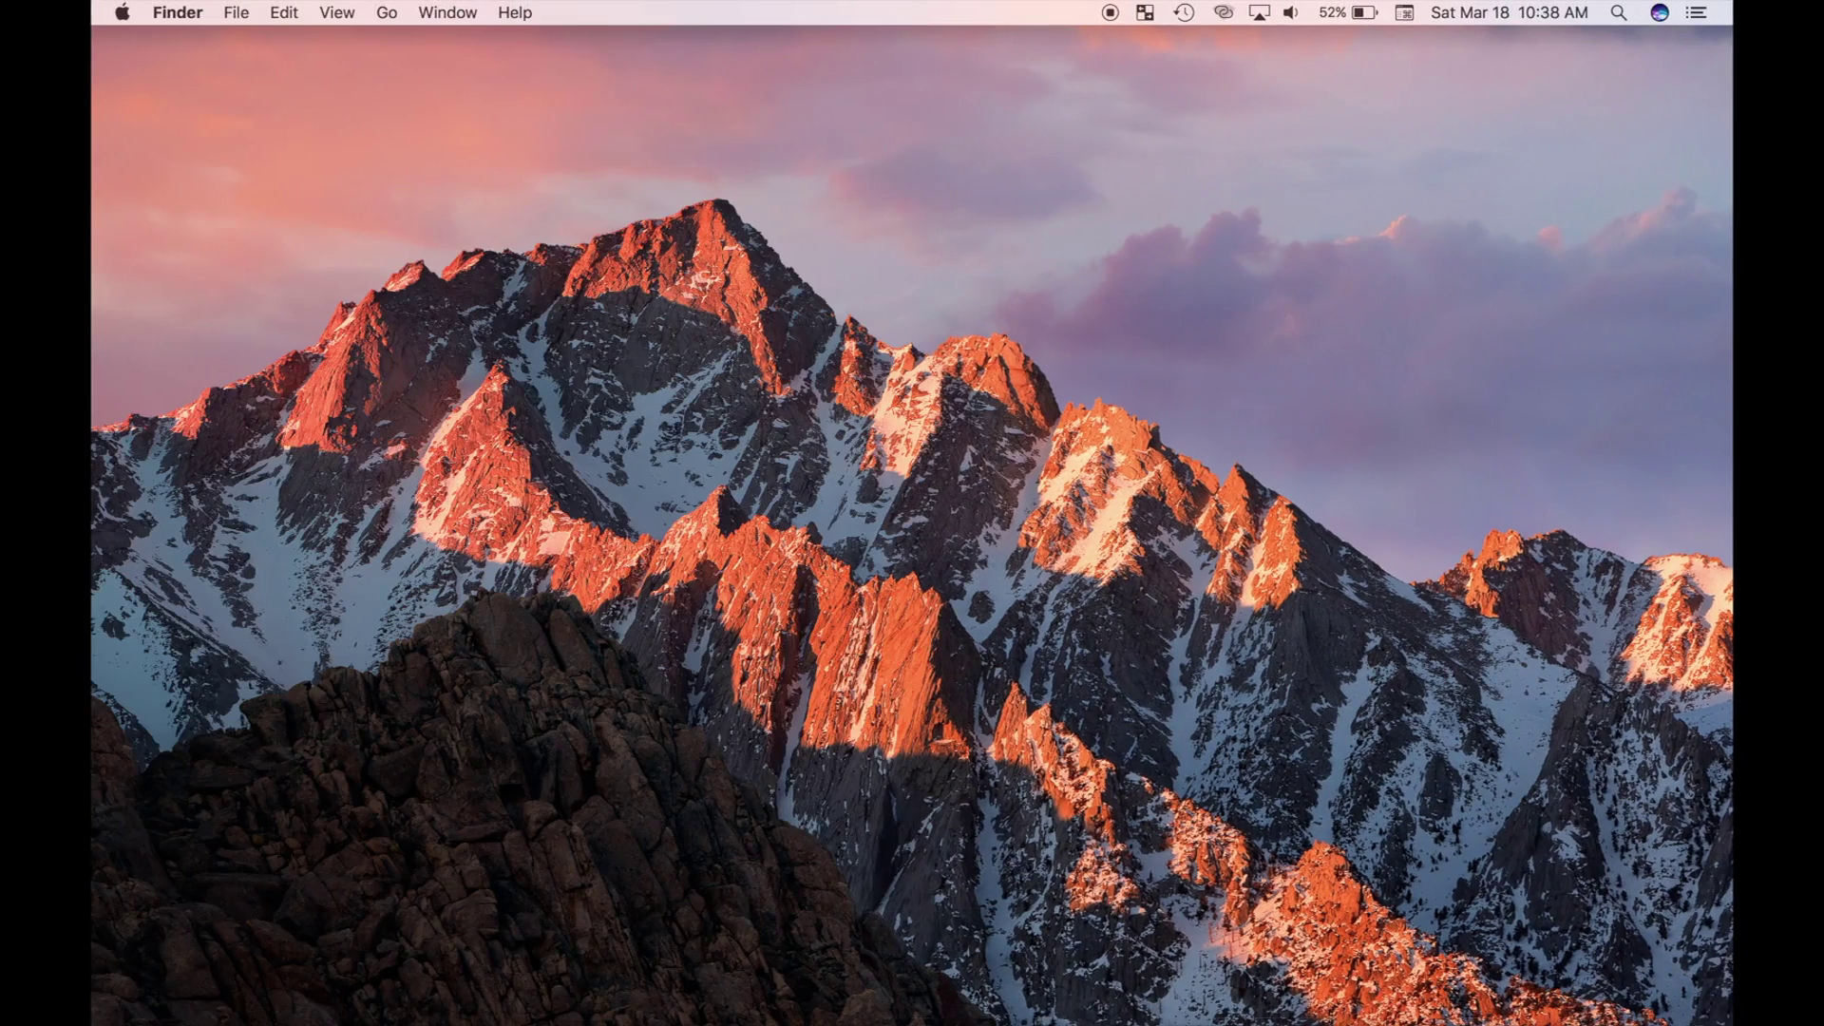
left_click(1275, 993)
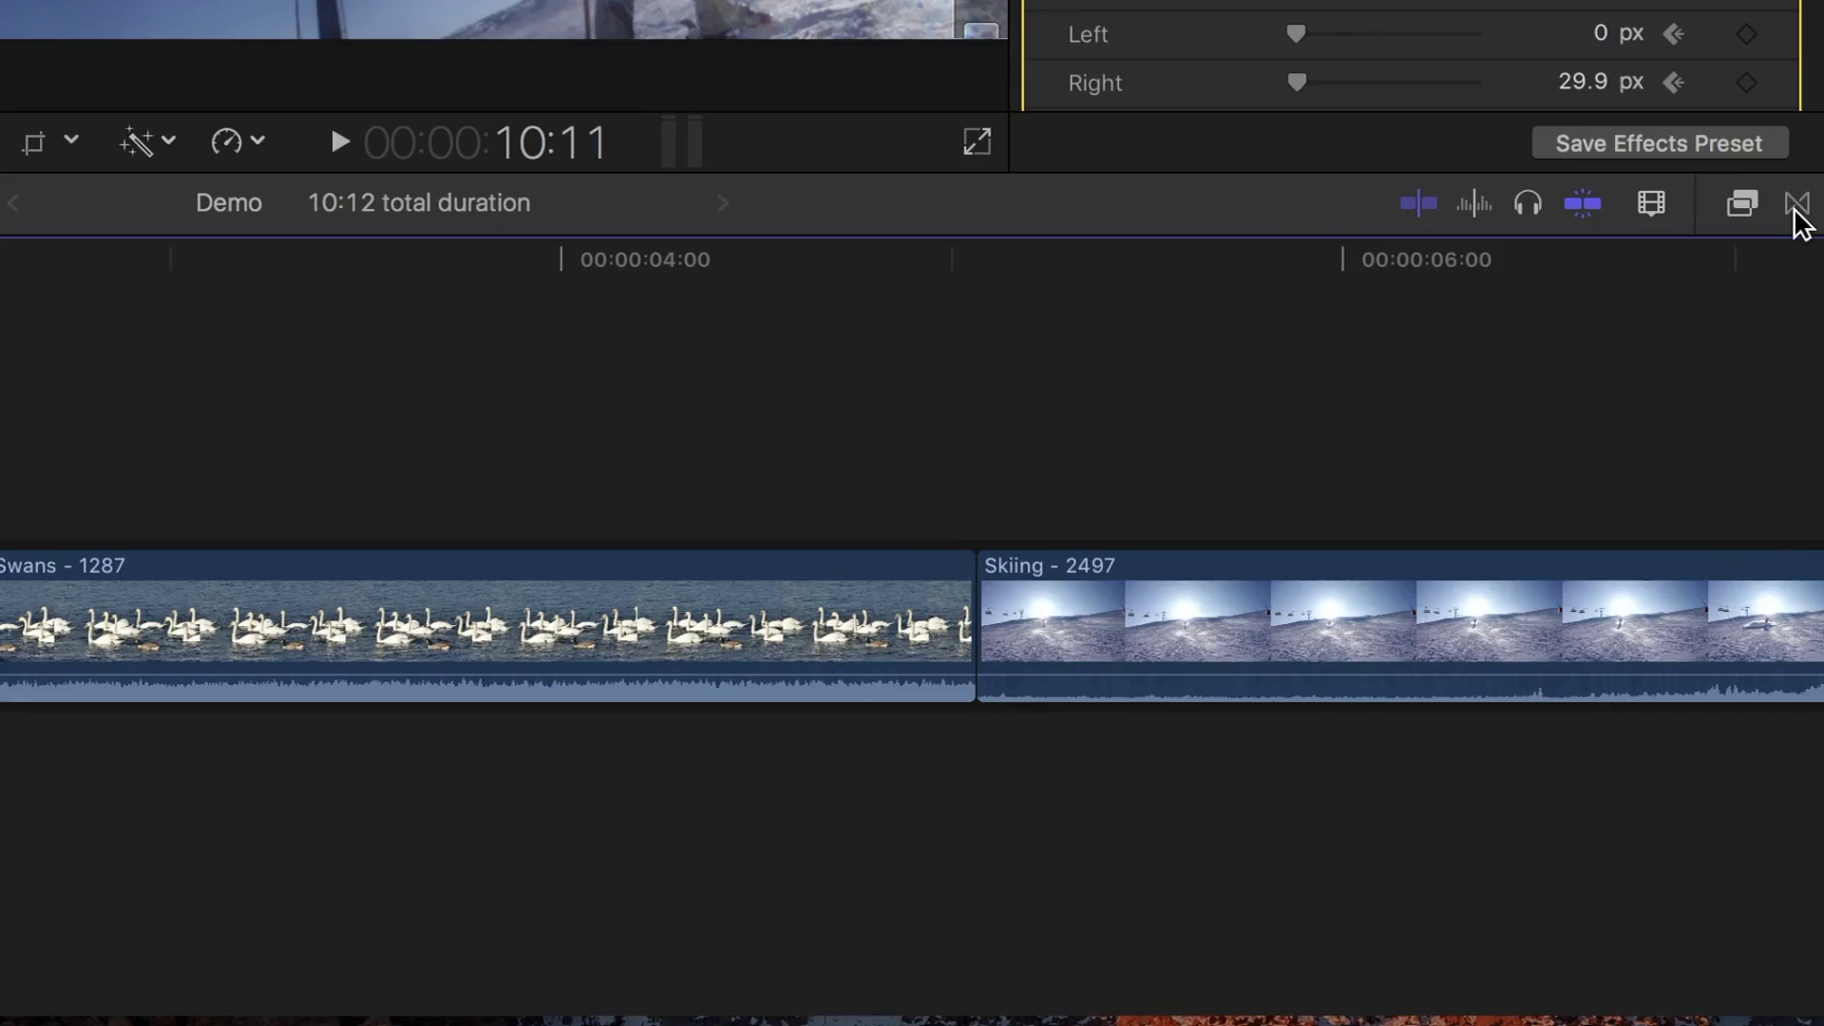
- Check the Transitions browser's Custom category for Time Warp V2, then close the browser
left_click(1720, 548)
left_click(1181, 409)
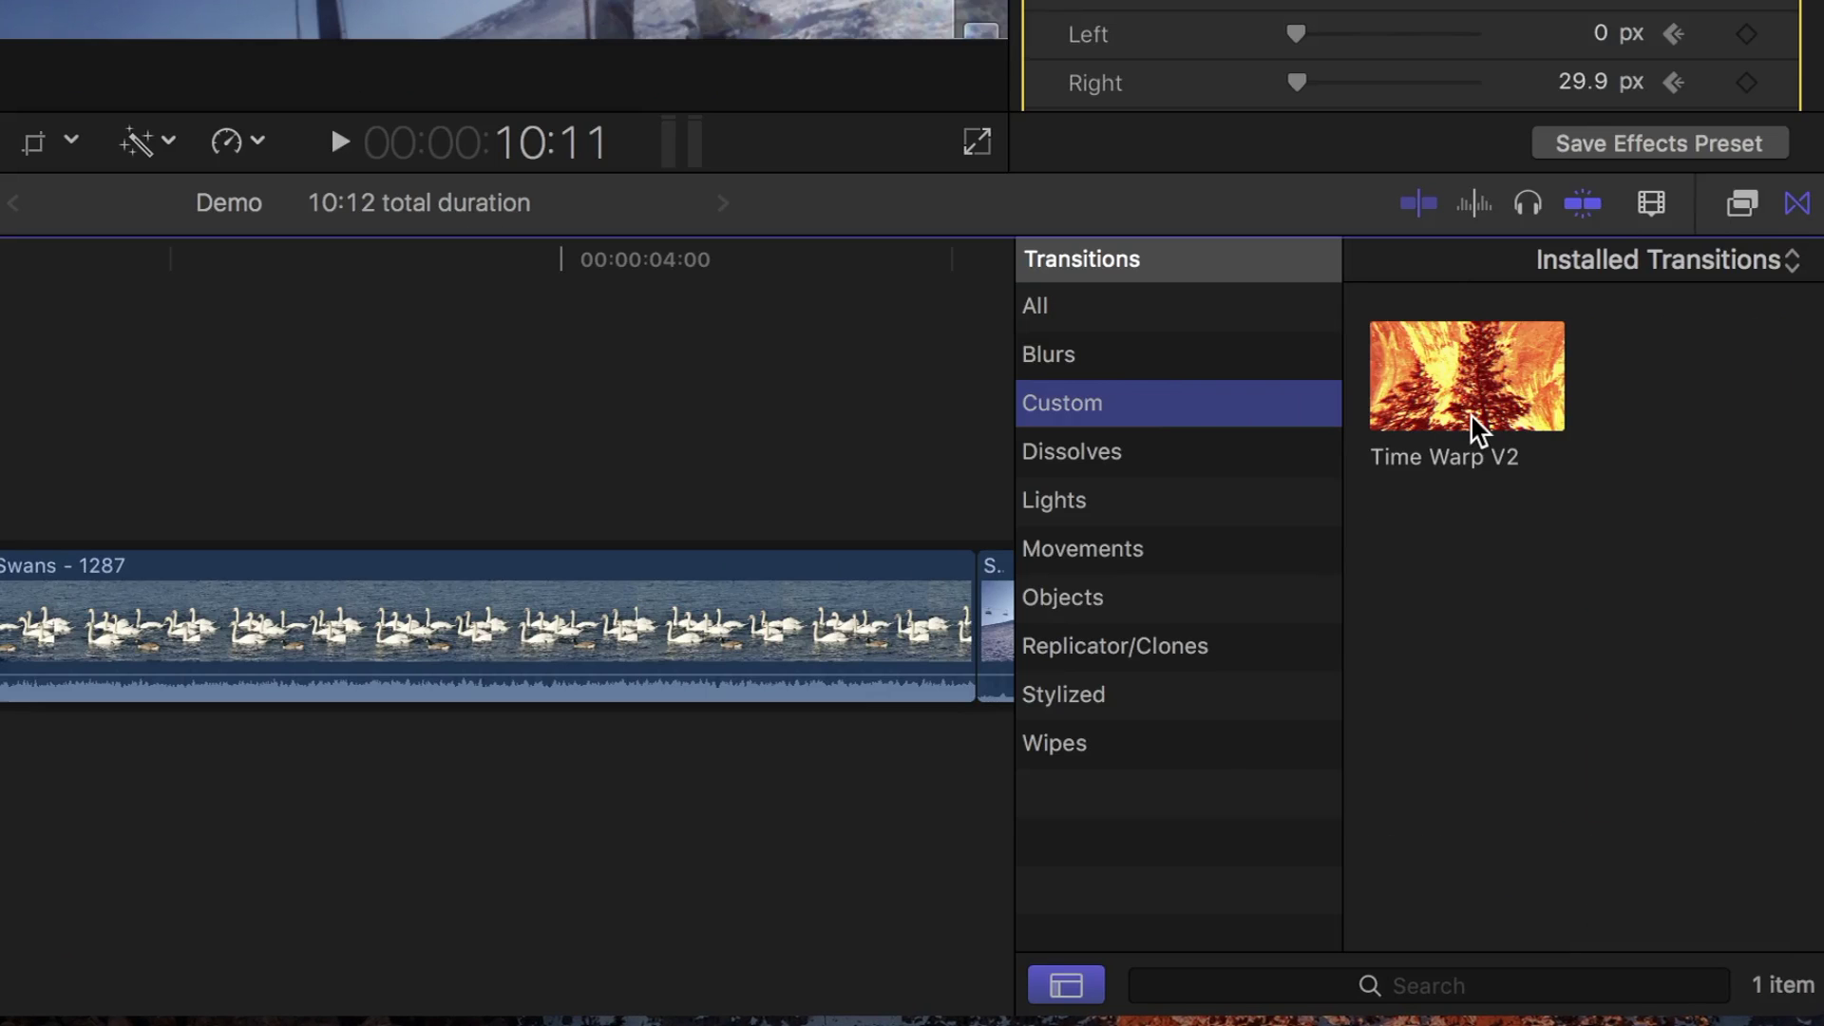
left_click(1798, 204)
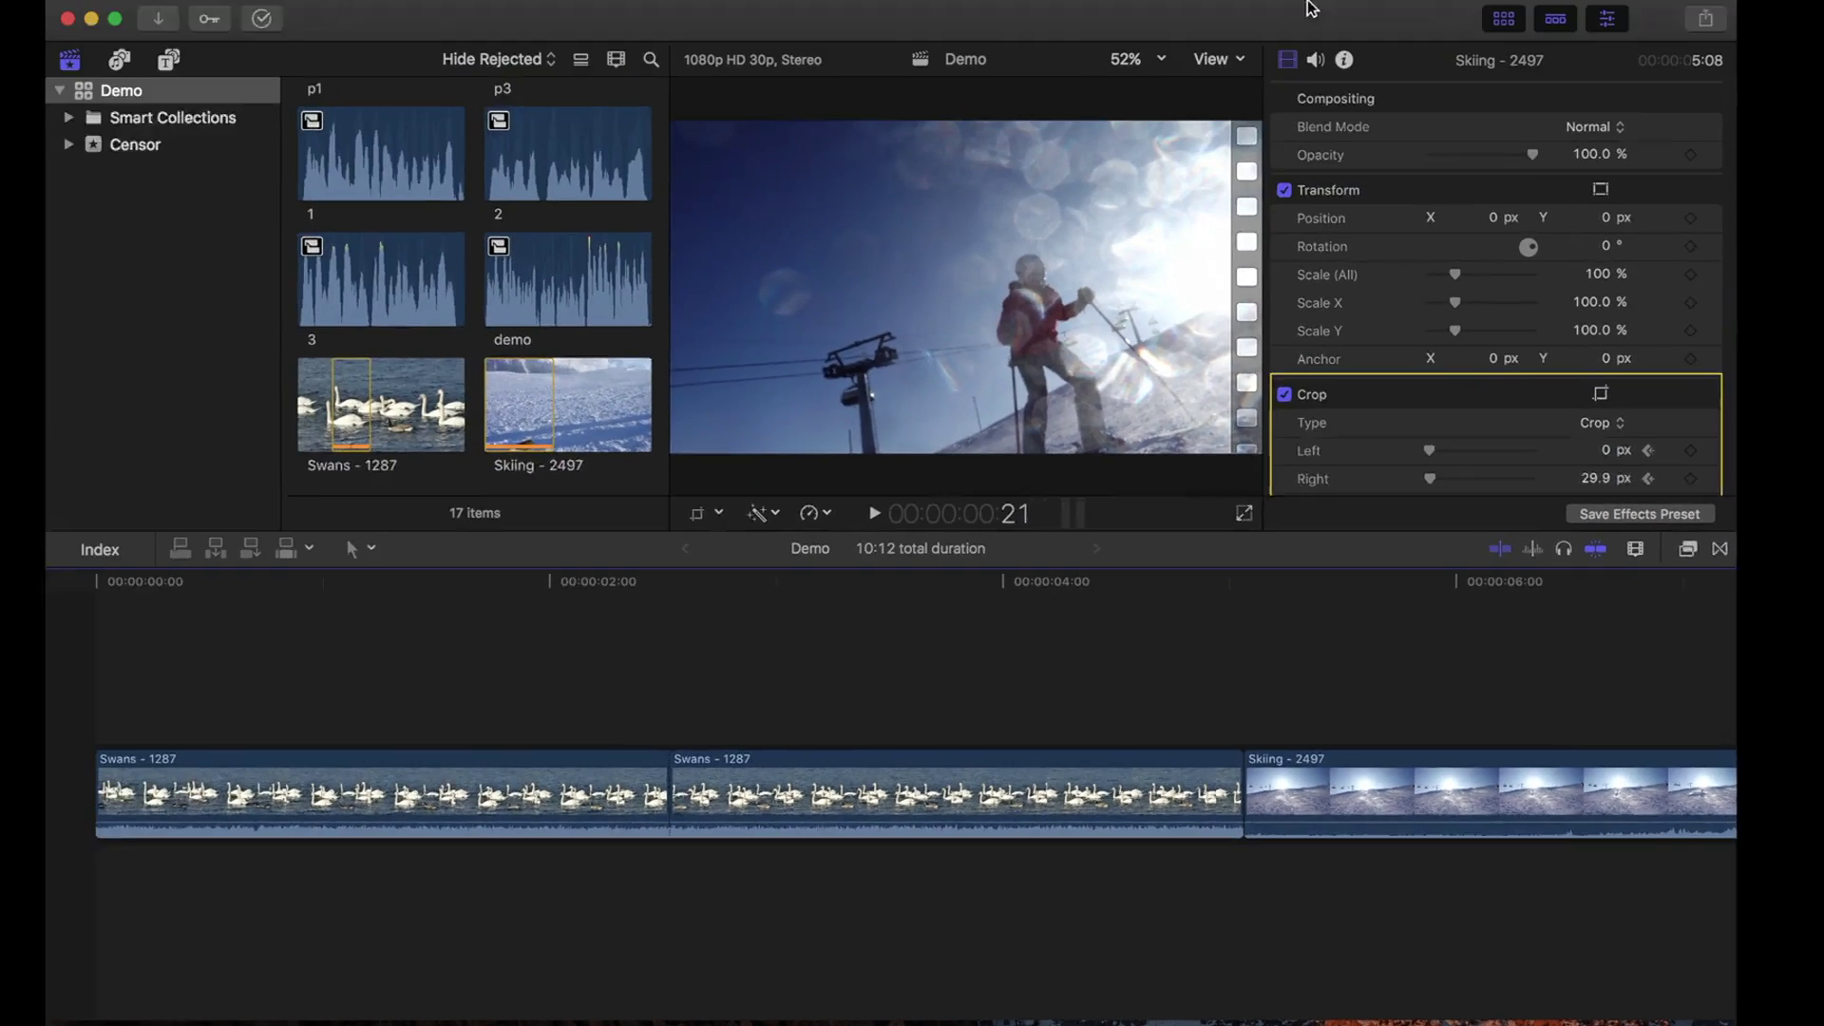
- Minimize Final Cut Pro and load alex4d.com in Safari
left_click(92, 18)
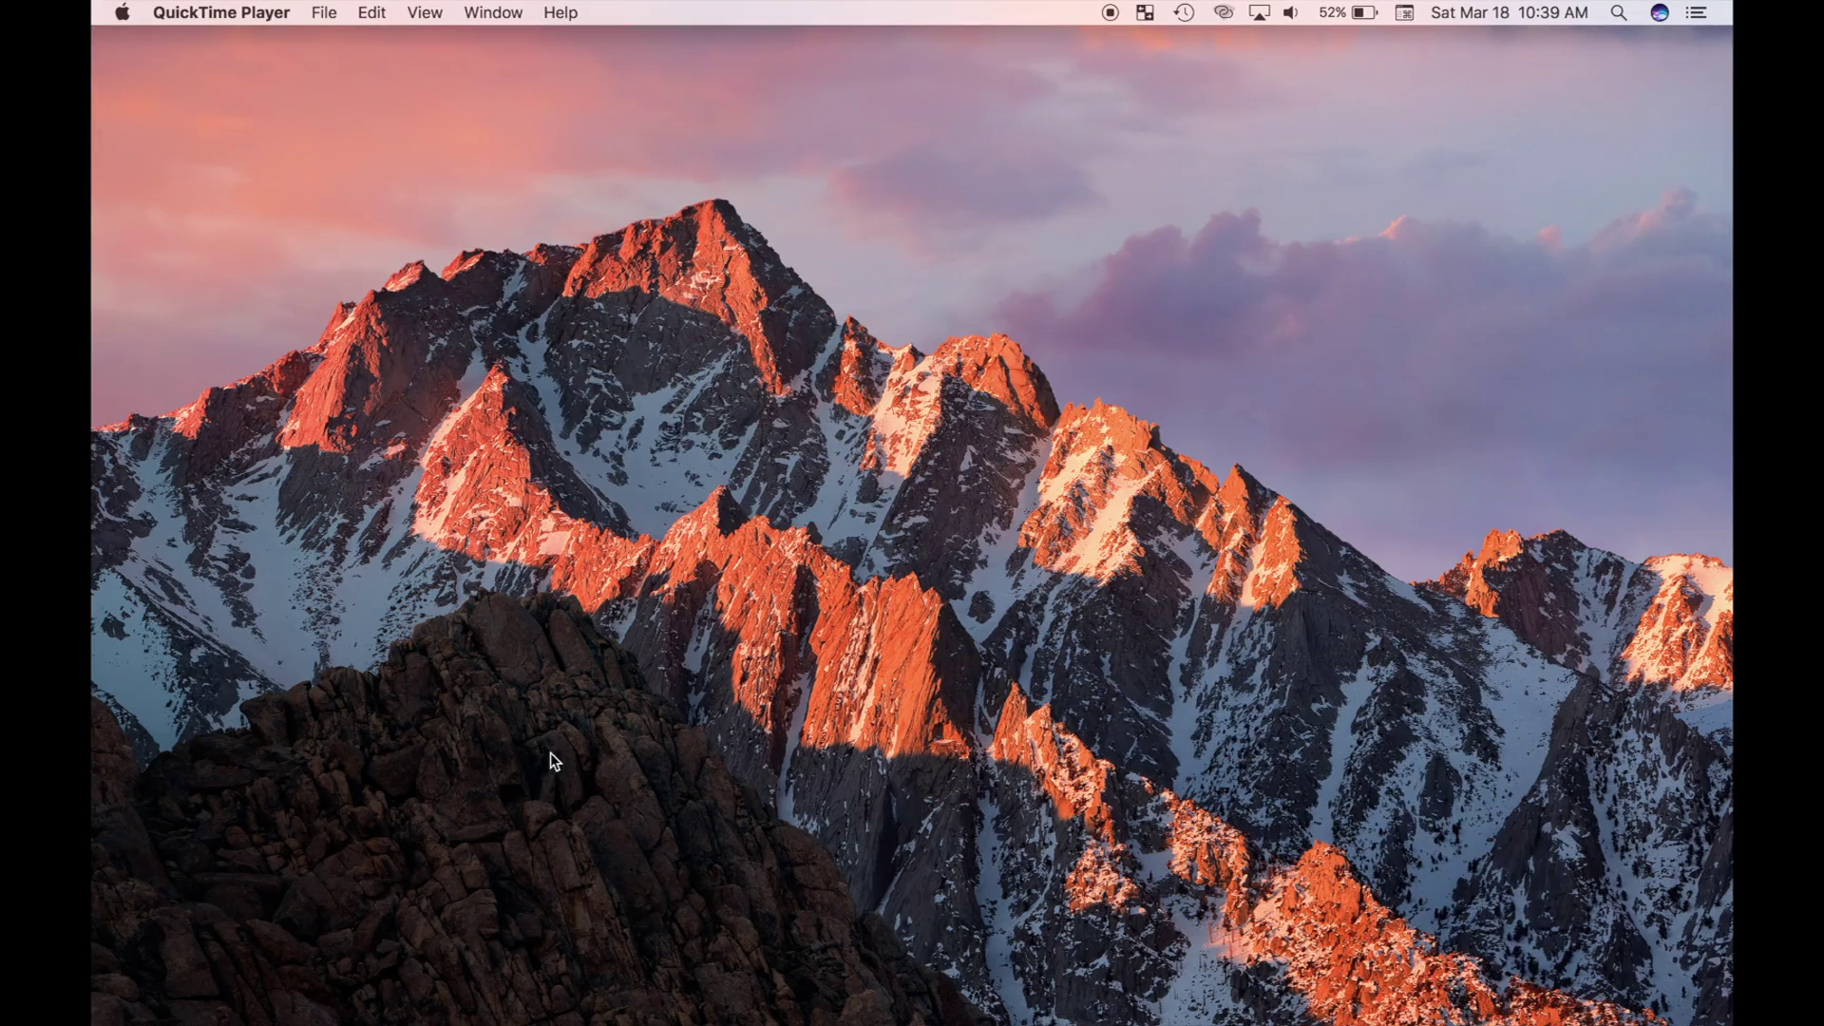
mouse_move(425, 992)
left_click(320, 993)
type("alex4d.")
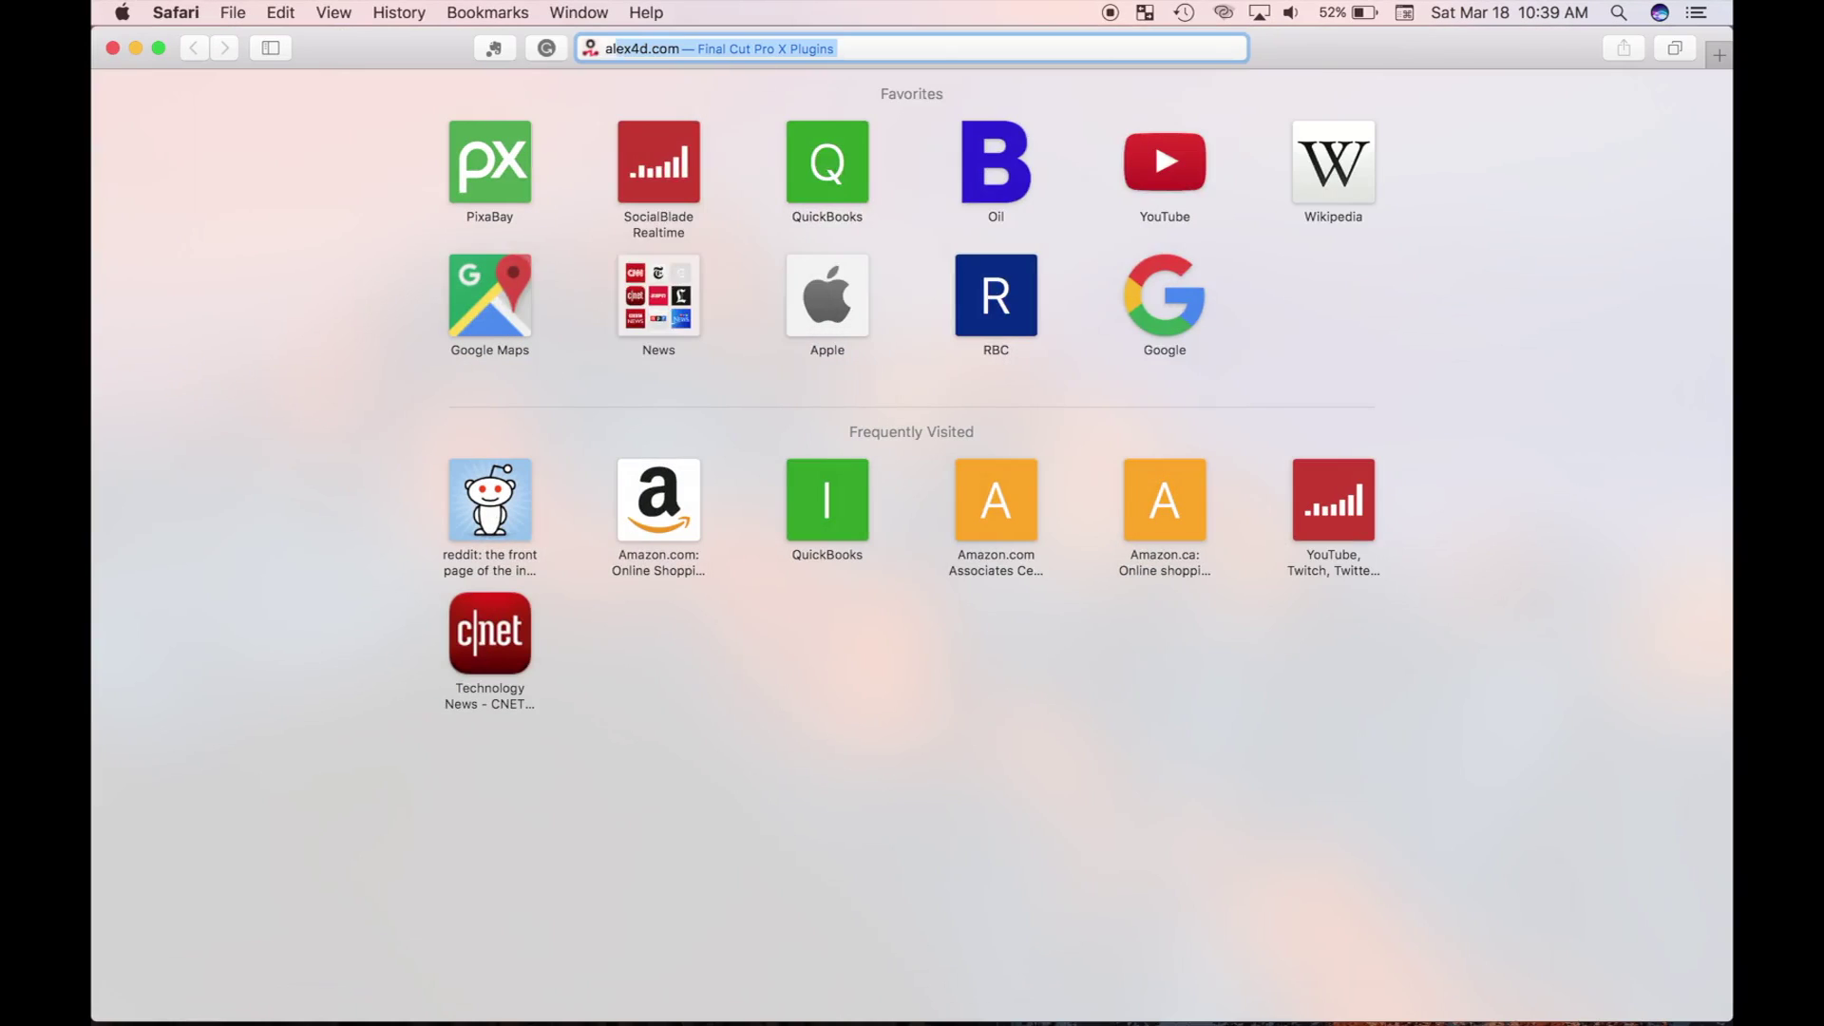
type("com")
key("Return")
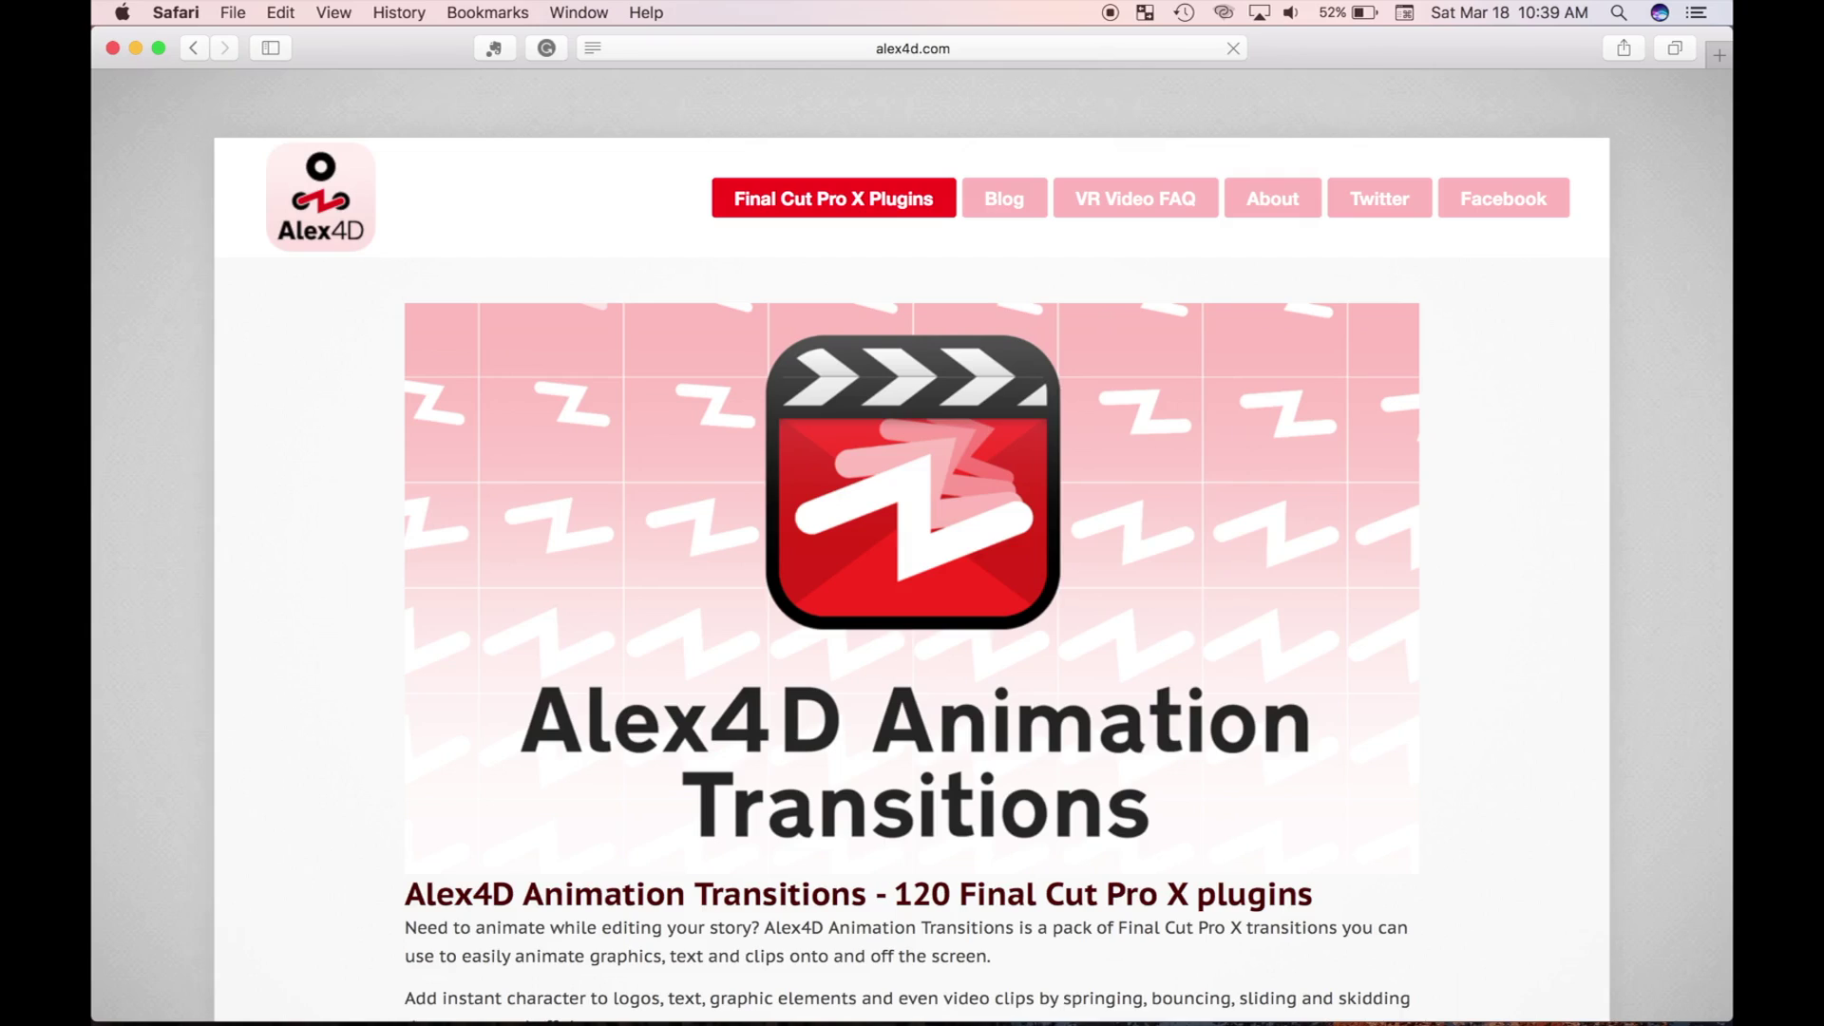
- Open the Wide Angle Fix article from page 2 of the site's articles
scroll(162, 556, "down", 20)
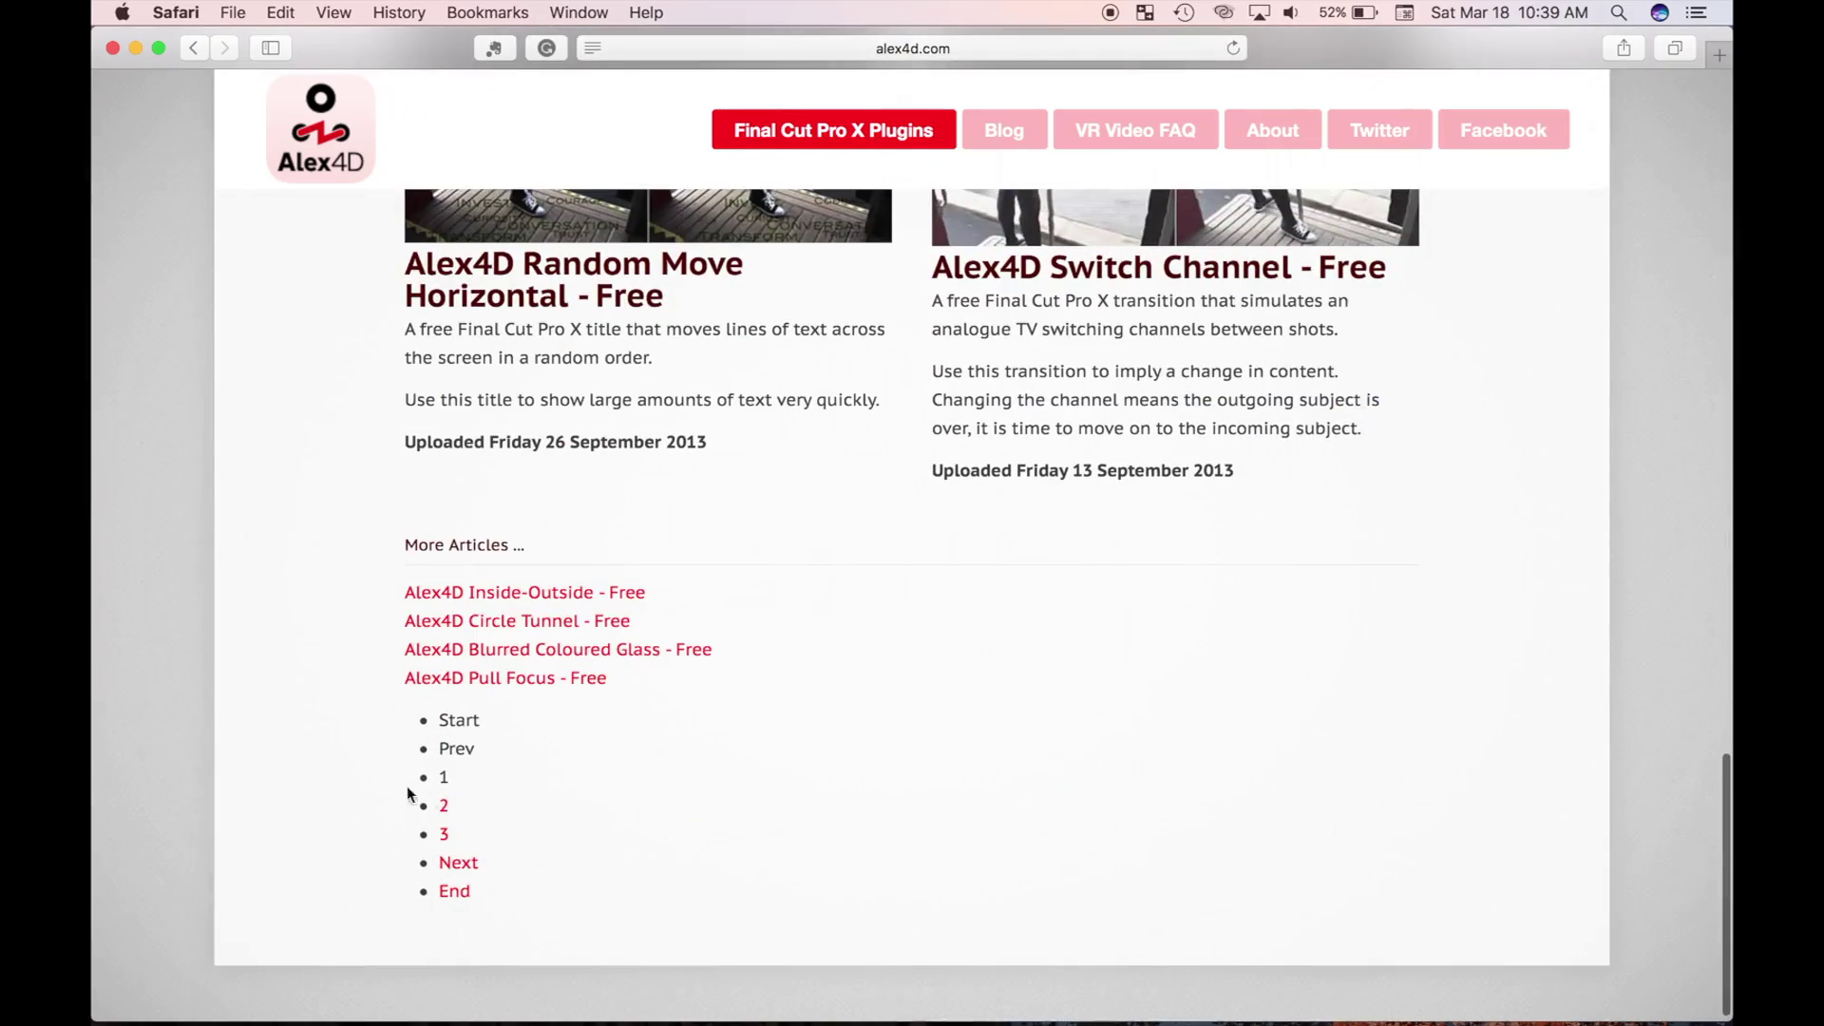
left_click(443, 804)
scroll(396, 601, "down", 15)
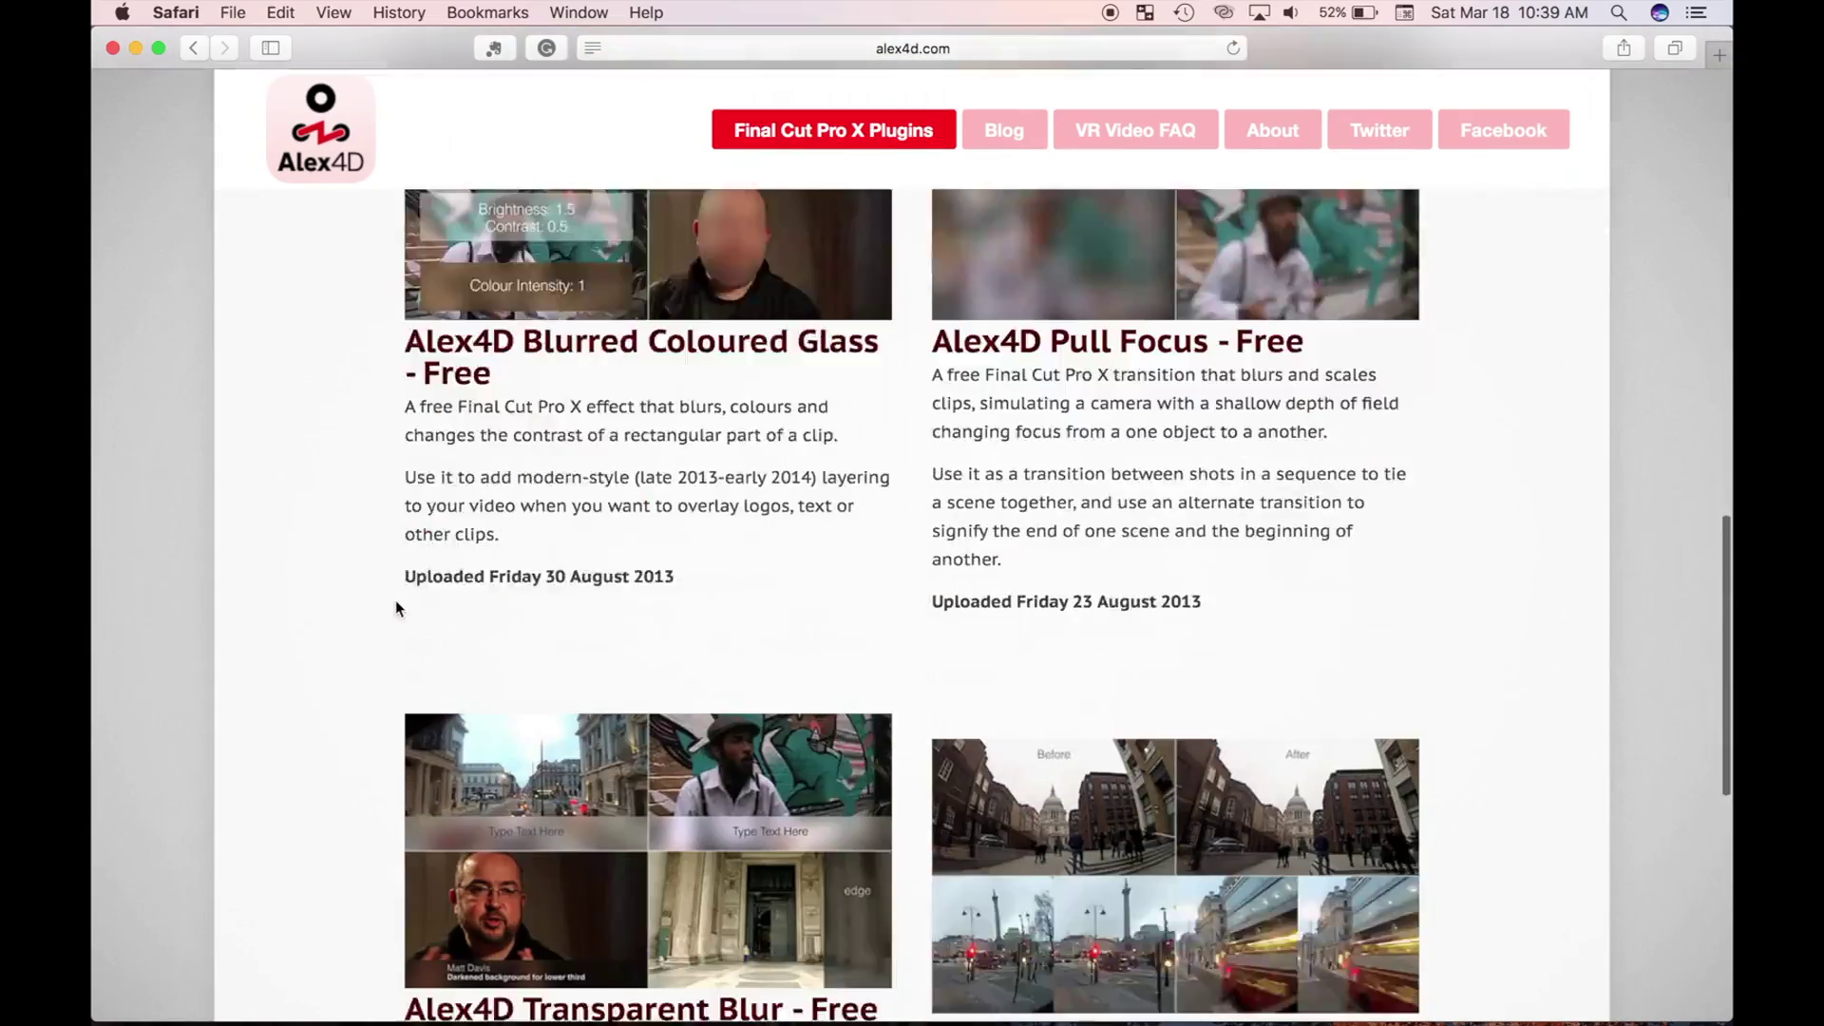
scroll(1117, 575, "up", 4)
left_click(1075, 650)
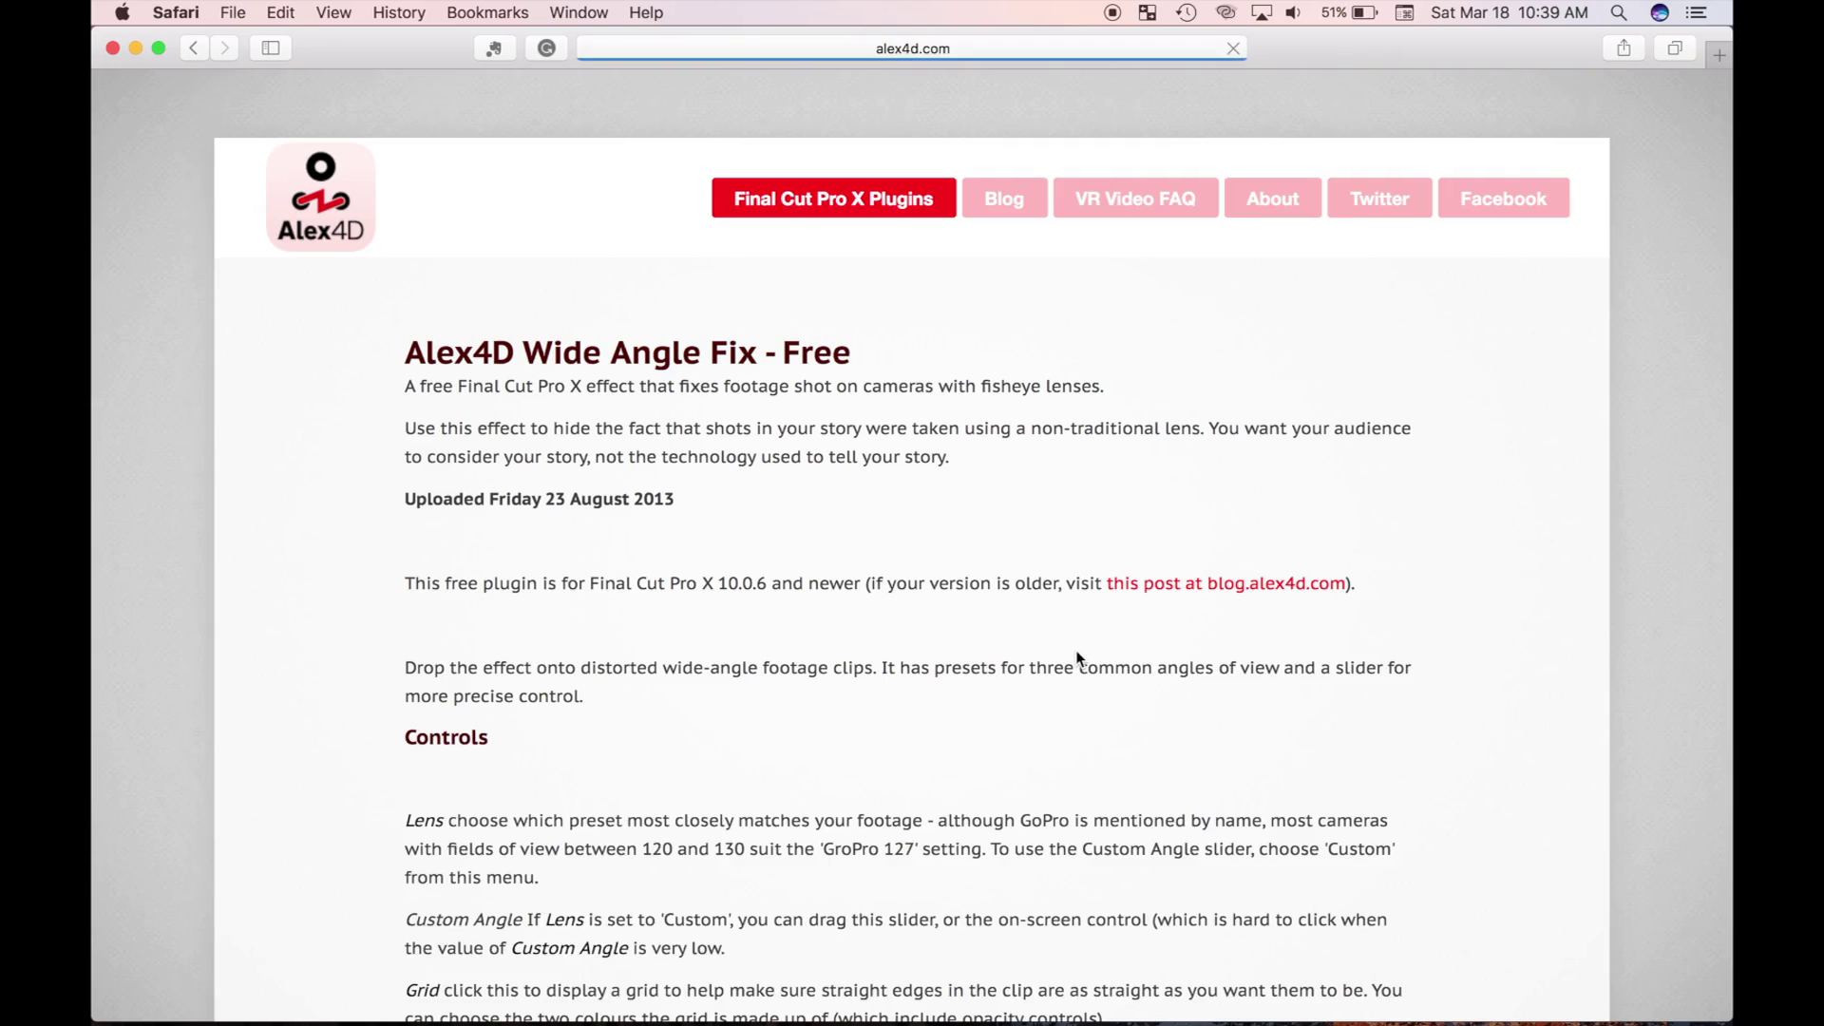
- Download the Wide Angle Fix installer from the article
scroll(1081, 514, "down", 15)
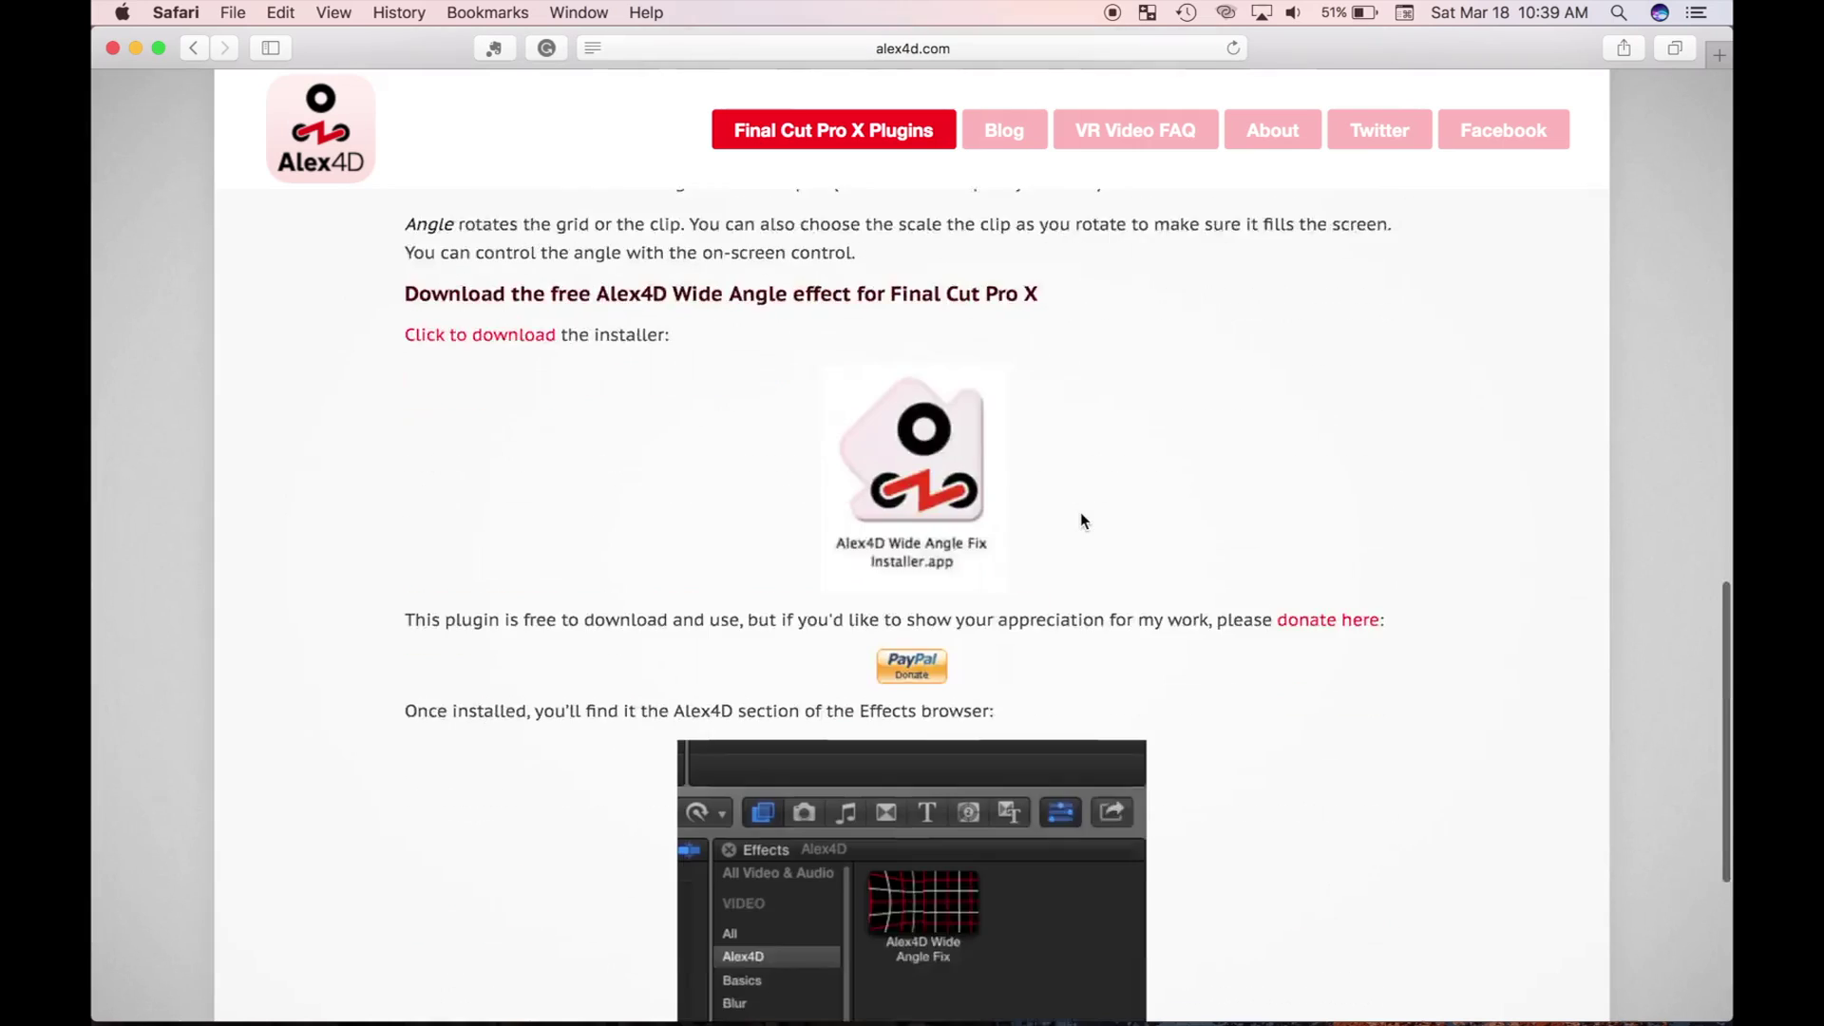
scroll(1081, 521, "down", 3)
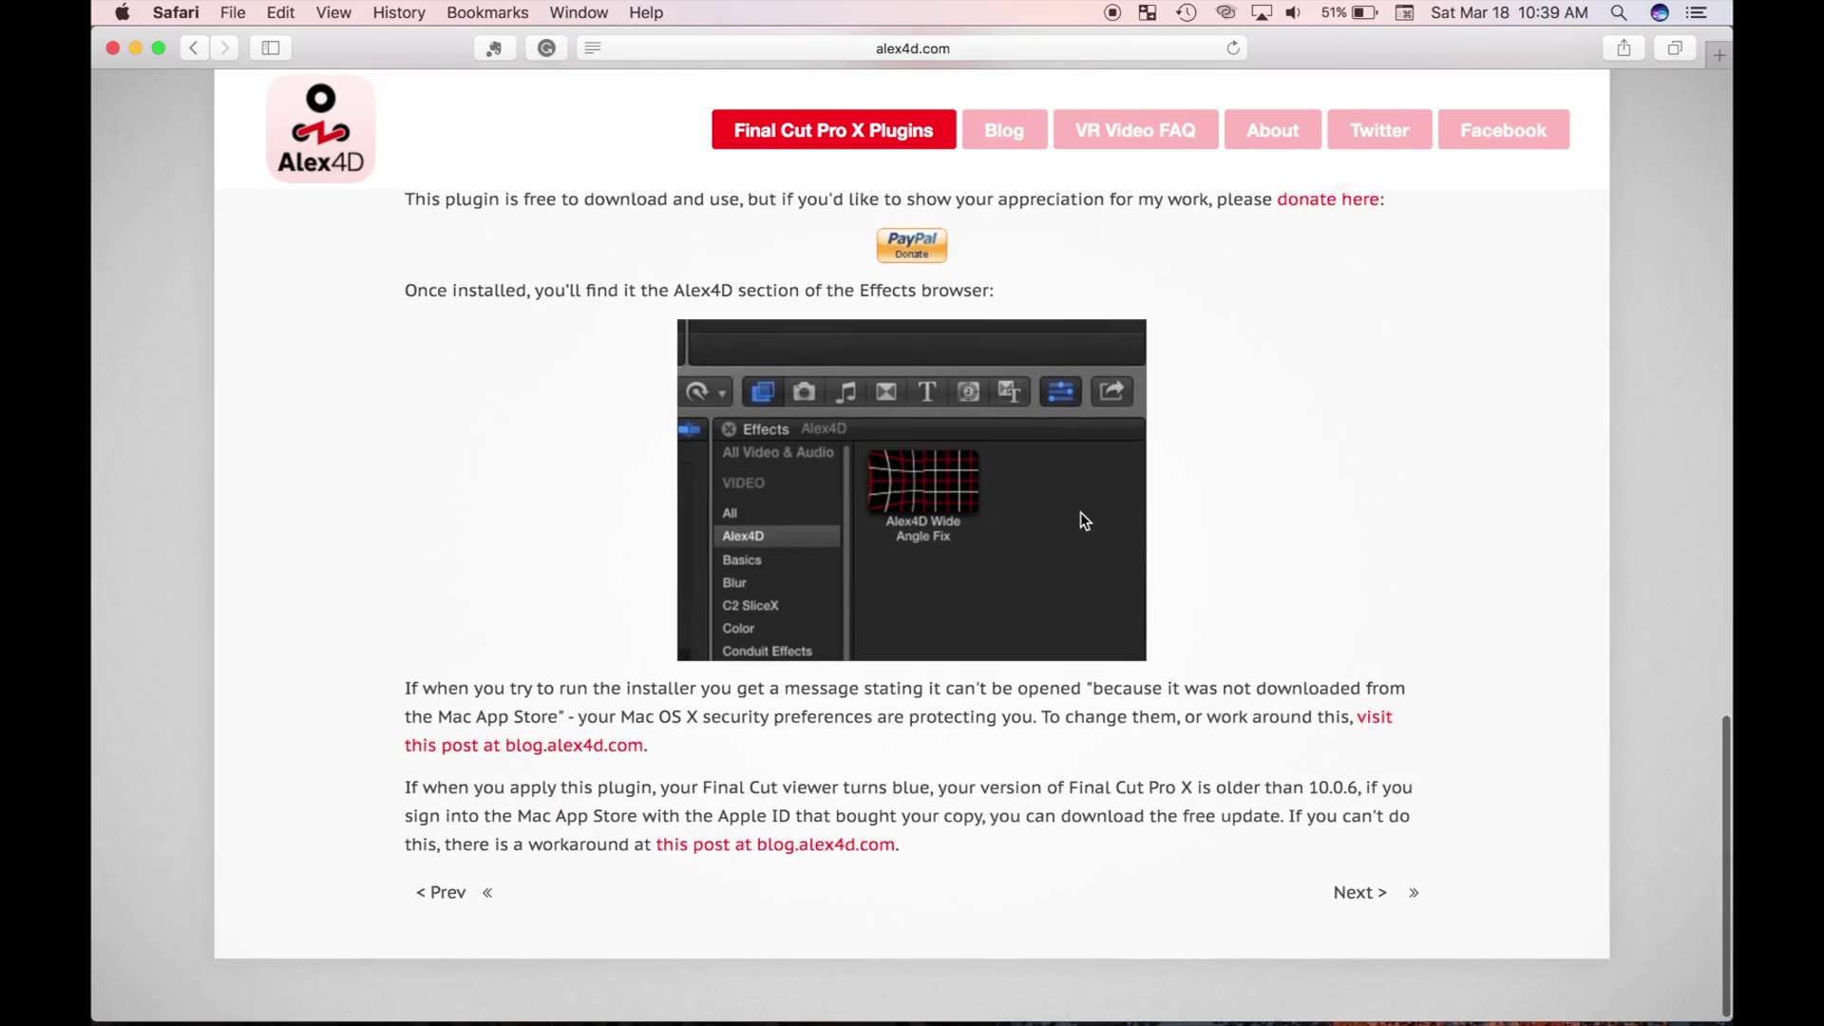
scroll(1081, 521, "up", 5)
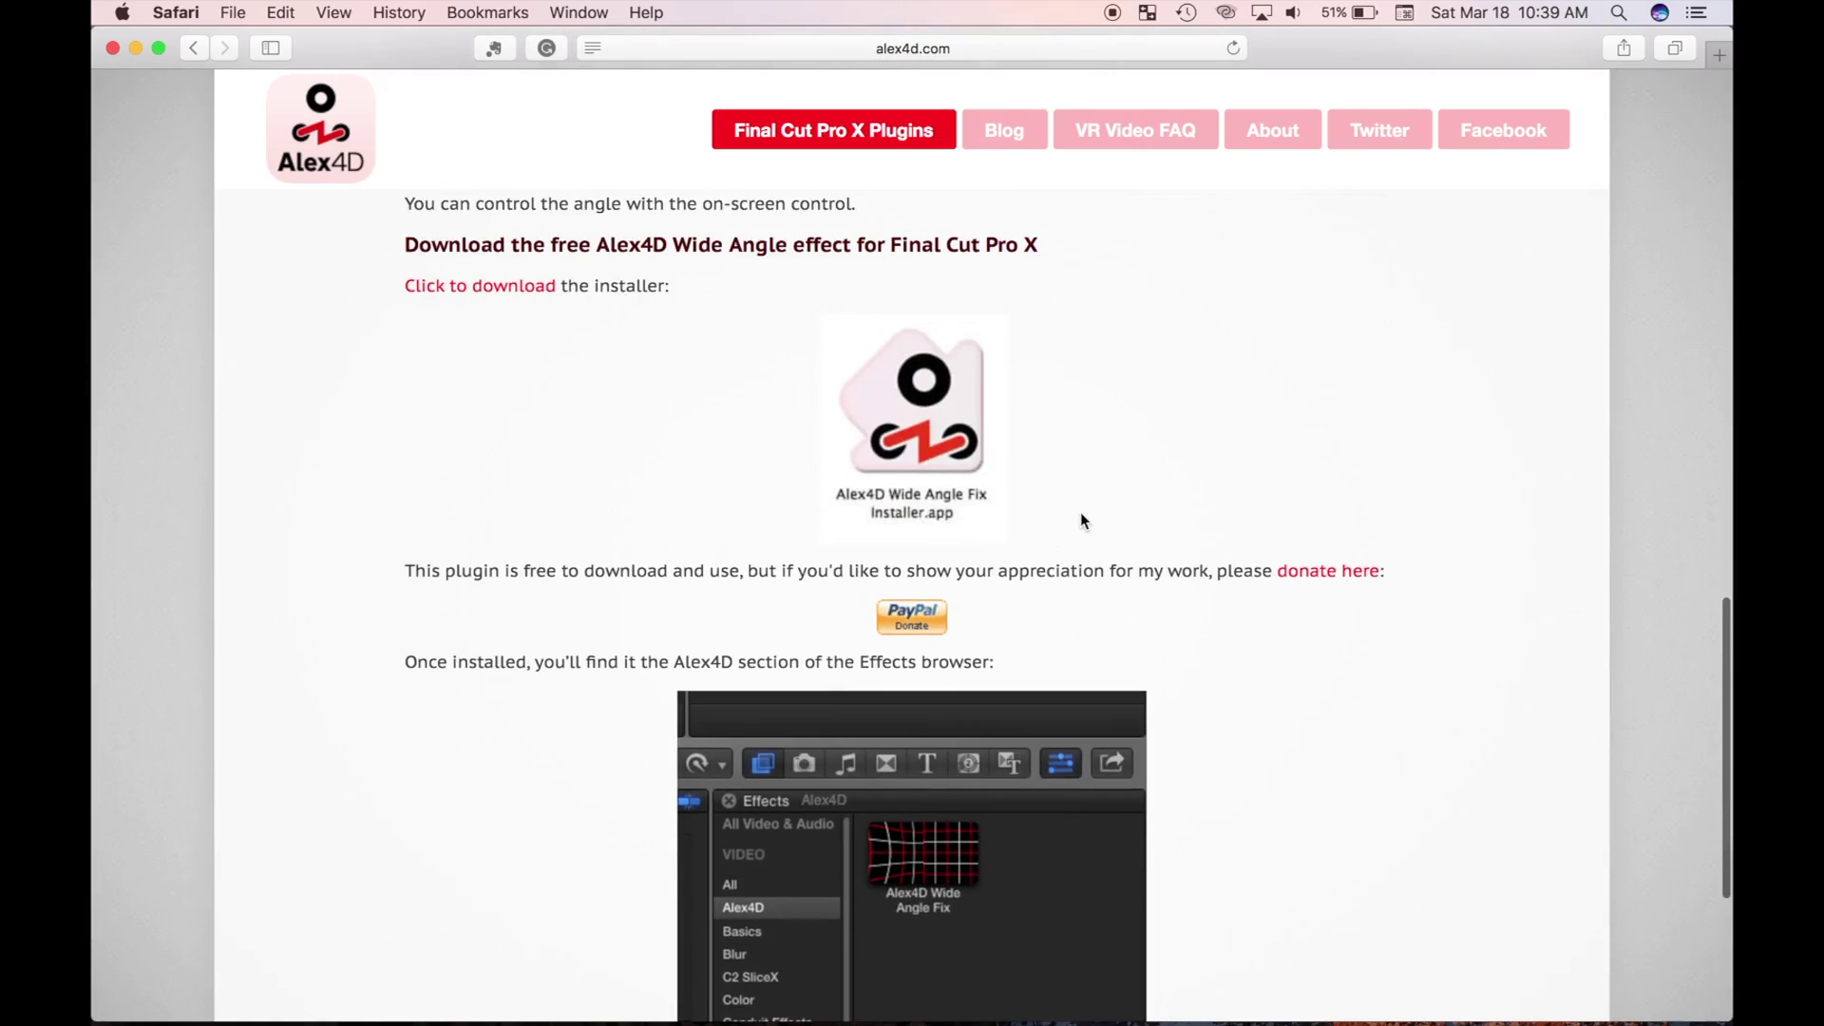
left_click(503, 285)
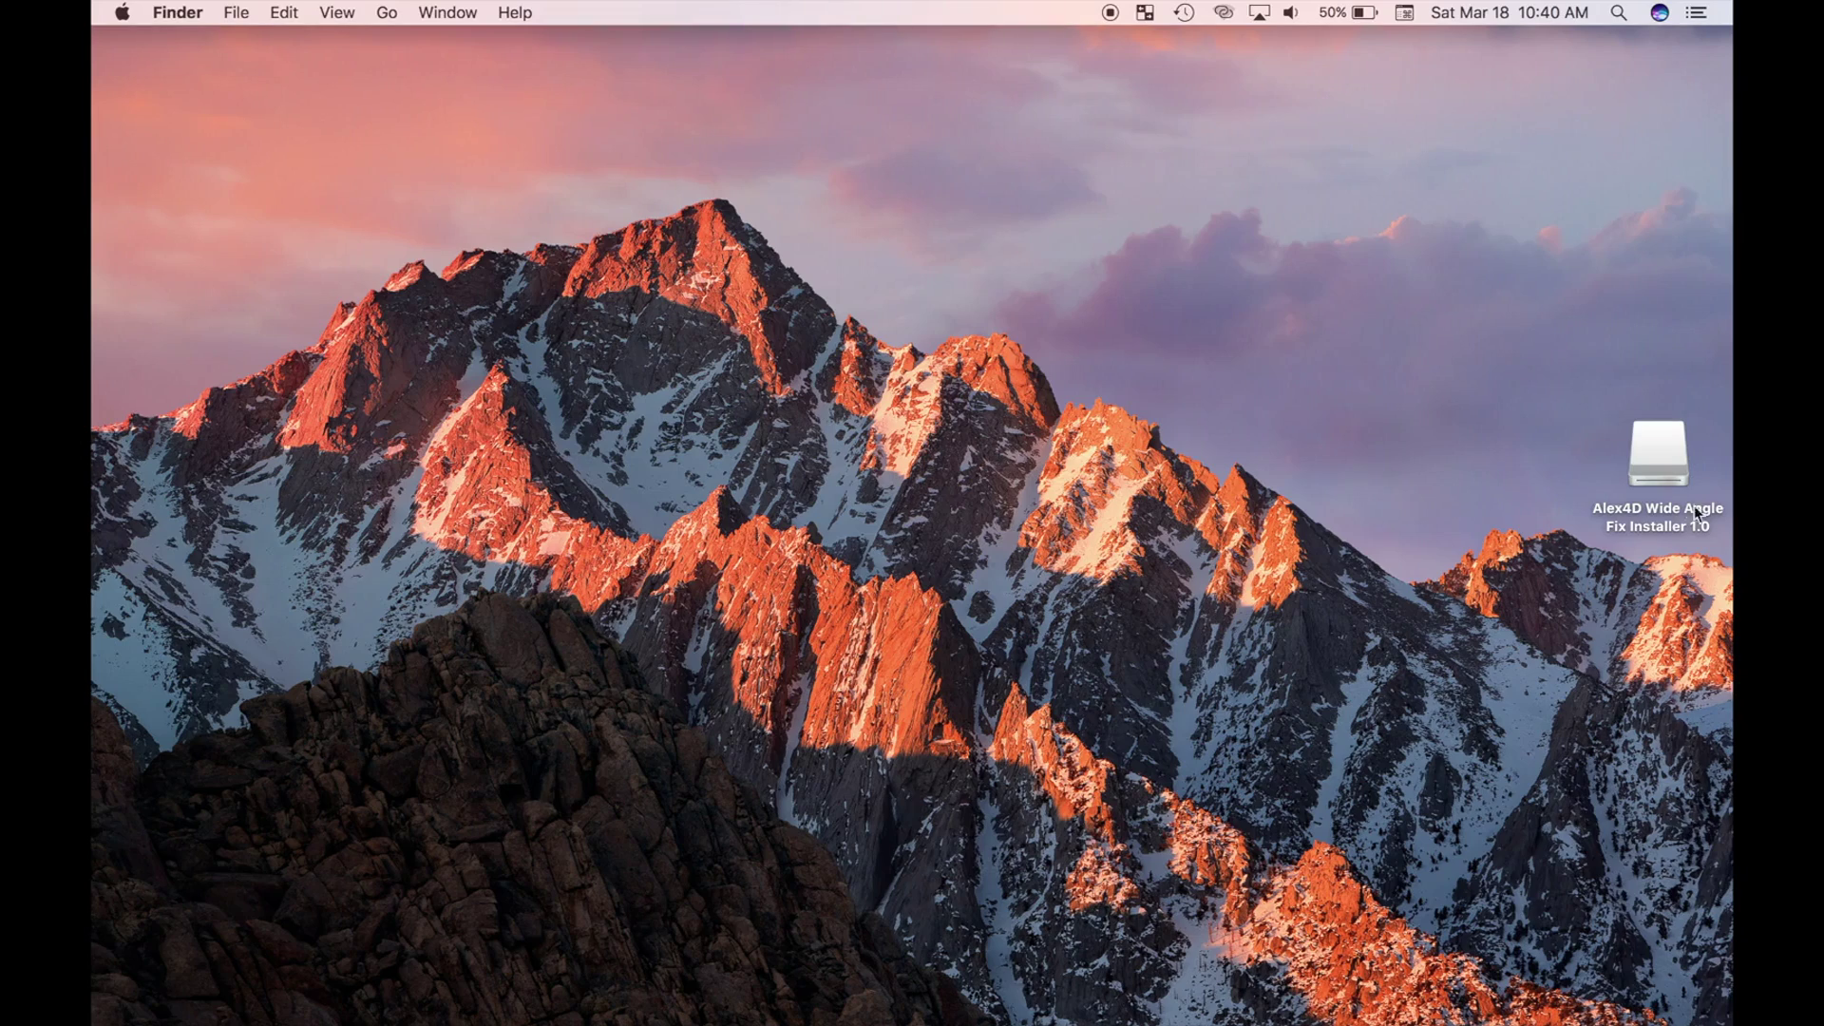
- Open the mounted disk and launch the Wide Angle Fix installer, approving the Gatekeeper prompt
left_click(1662, 462)
double_click(1662, 463)
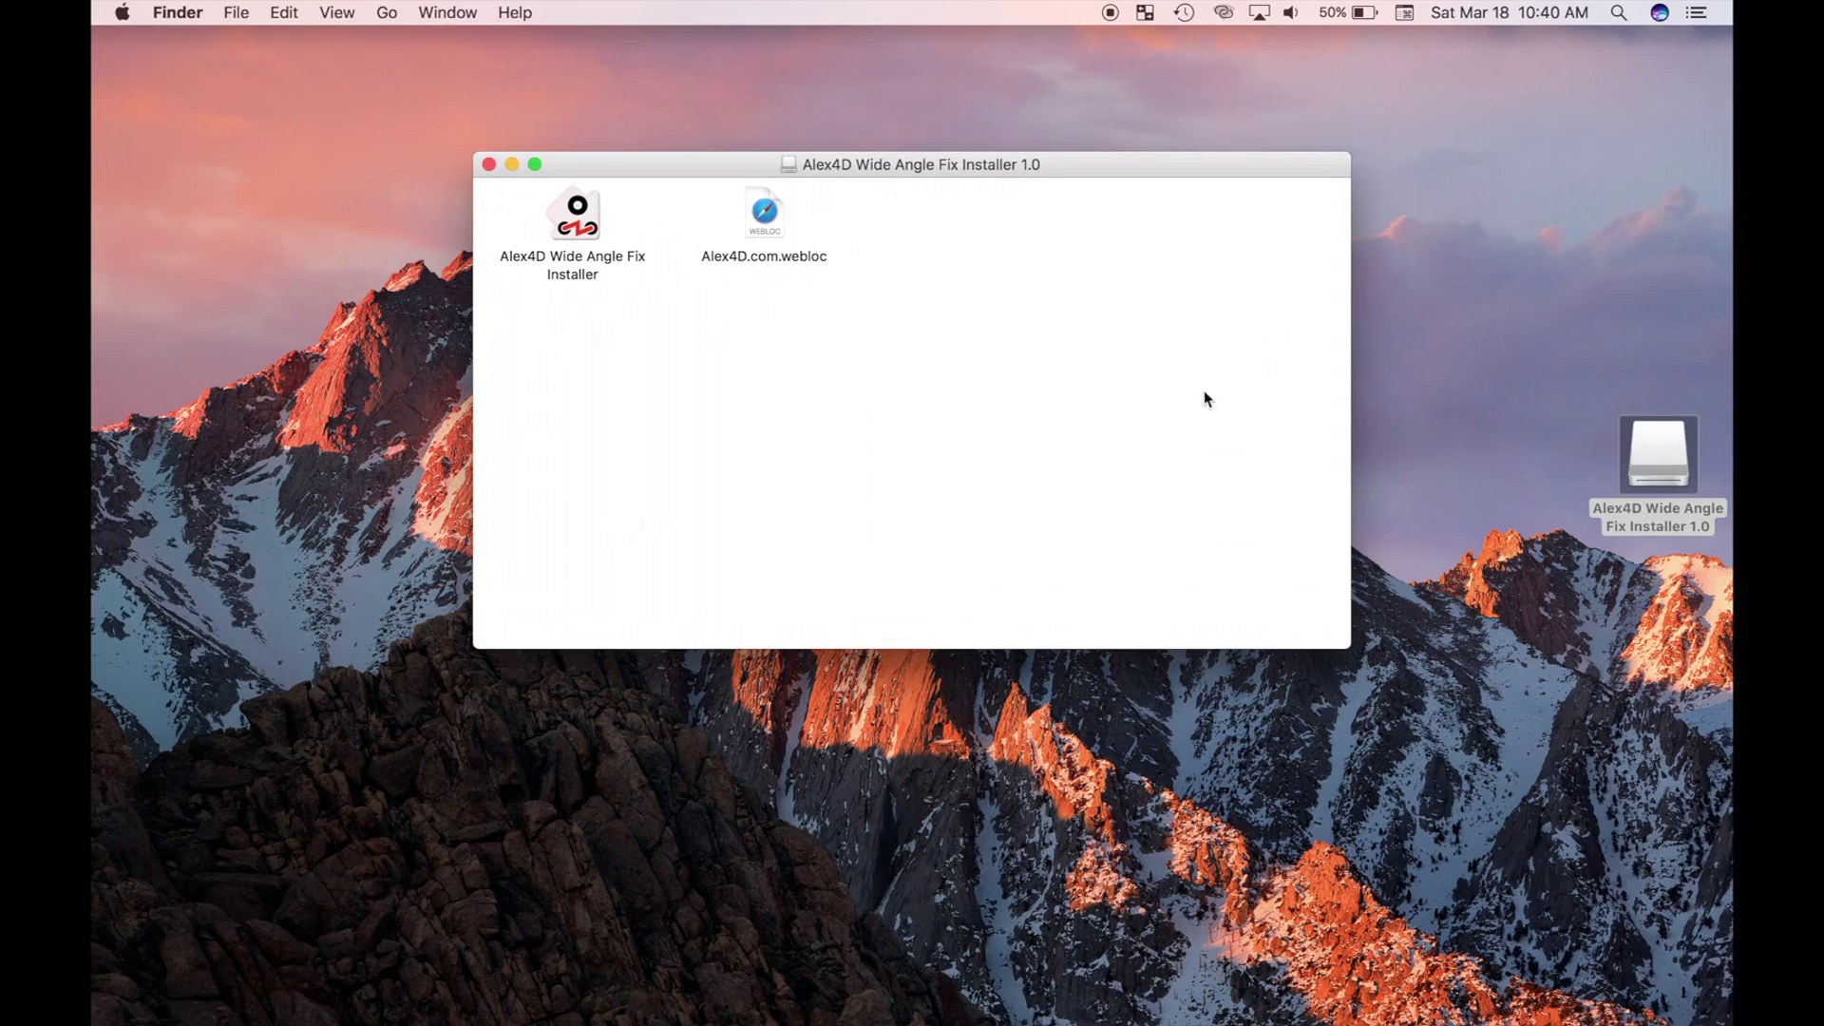
left_click(581, 221)
double_click(581, 221)
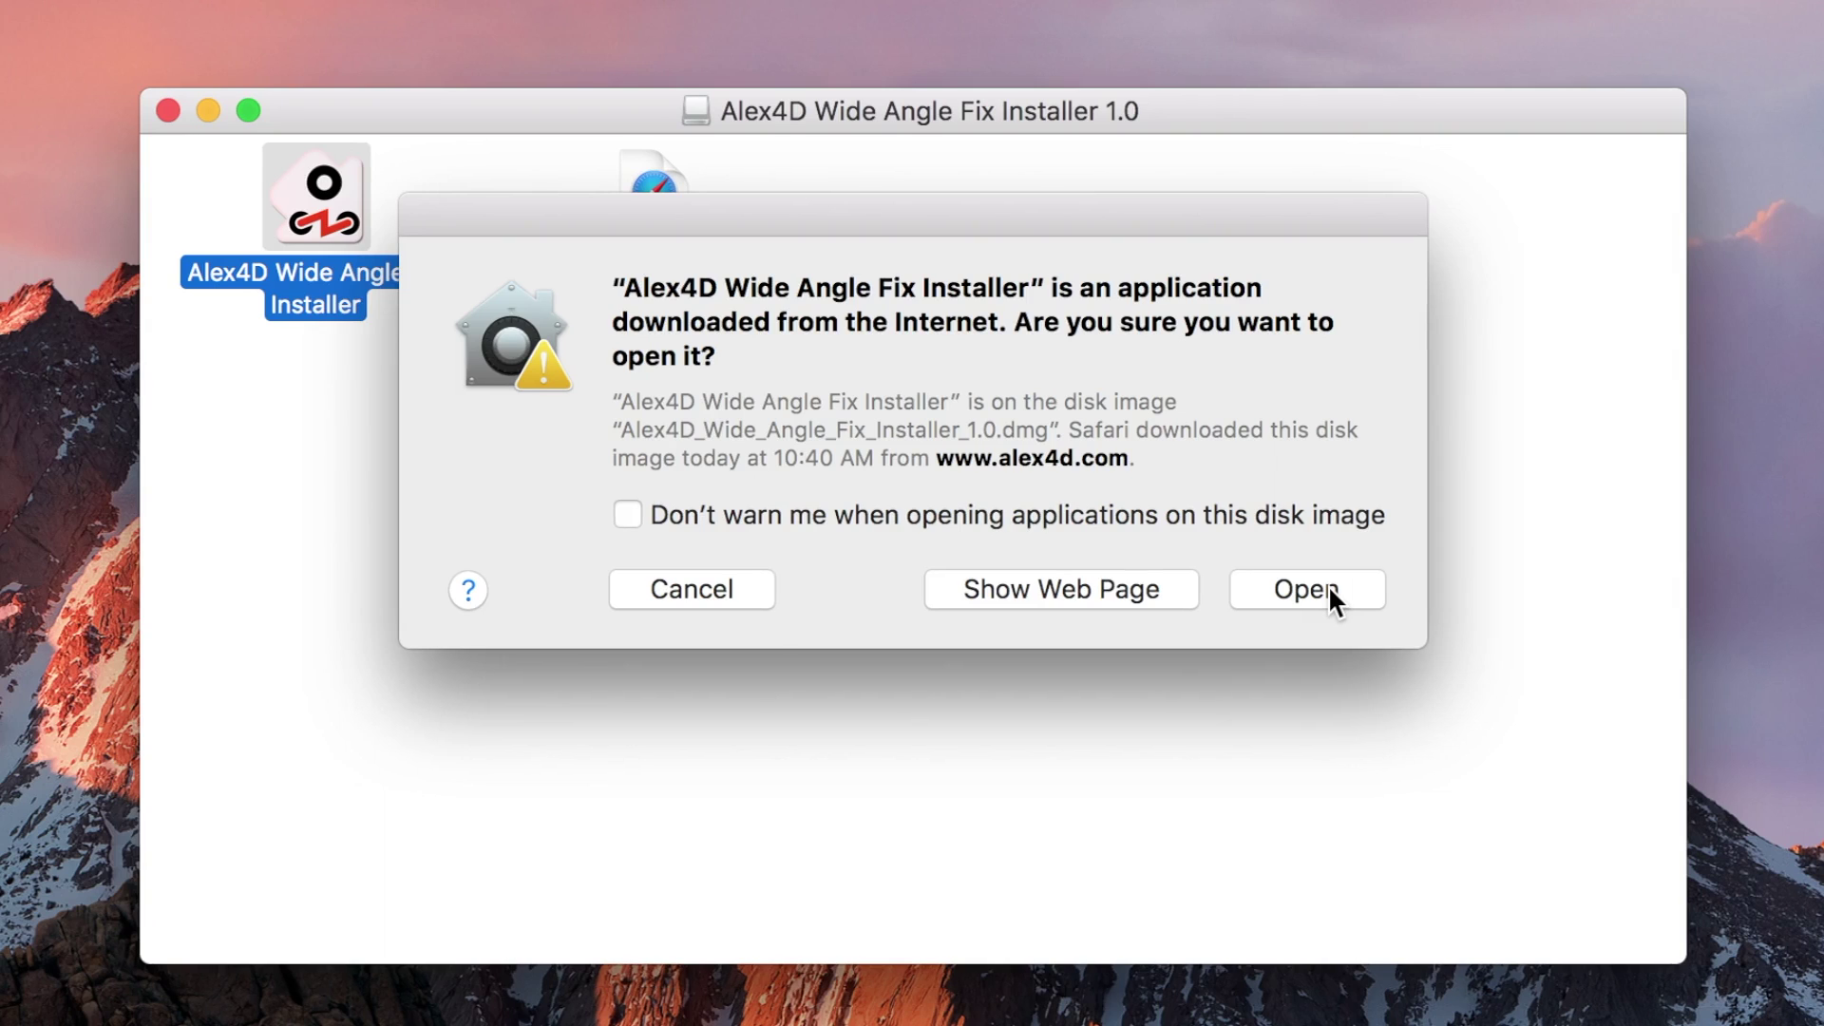
left_click(1328, 594)
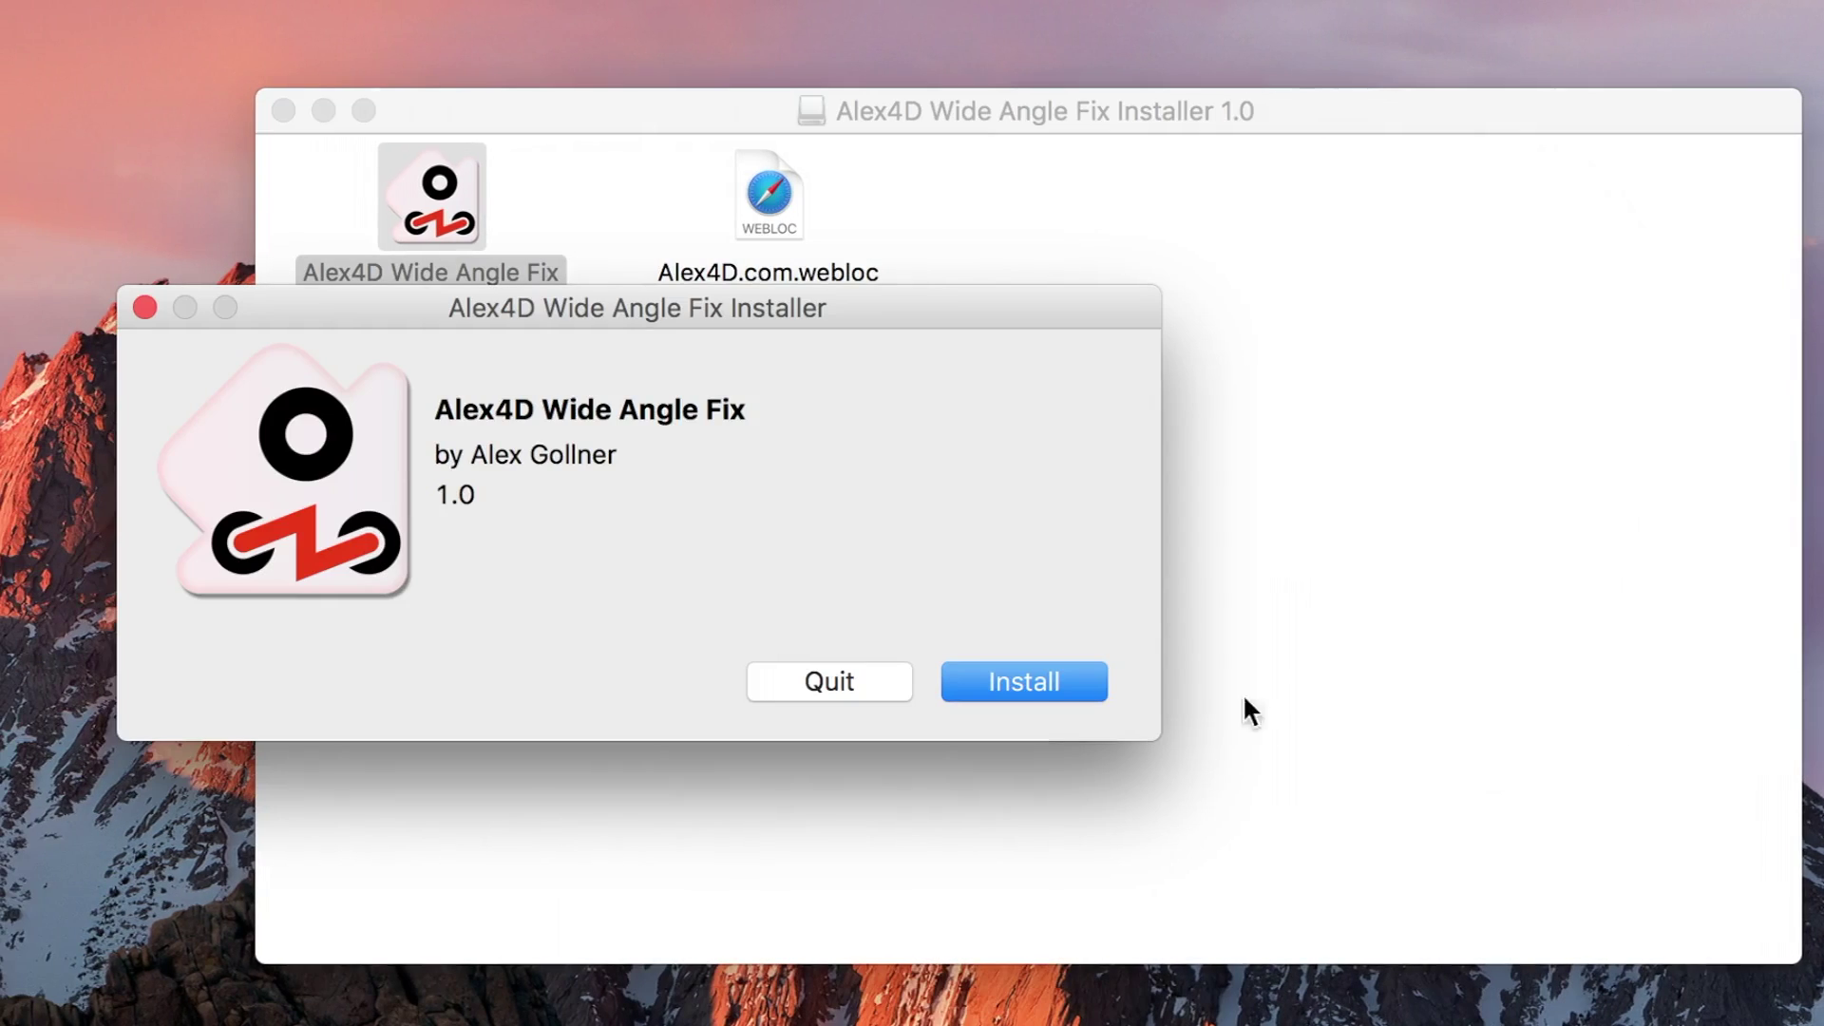
- Install the plugin, dismiss the completion message and close the installer
left_click(1062, 680)
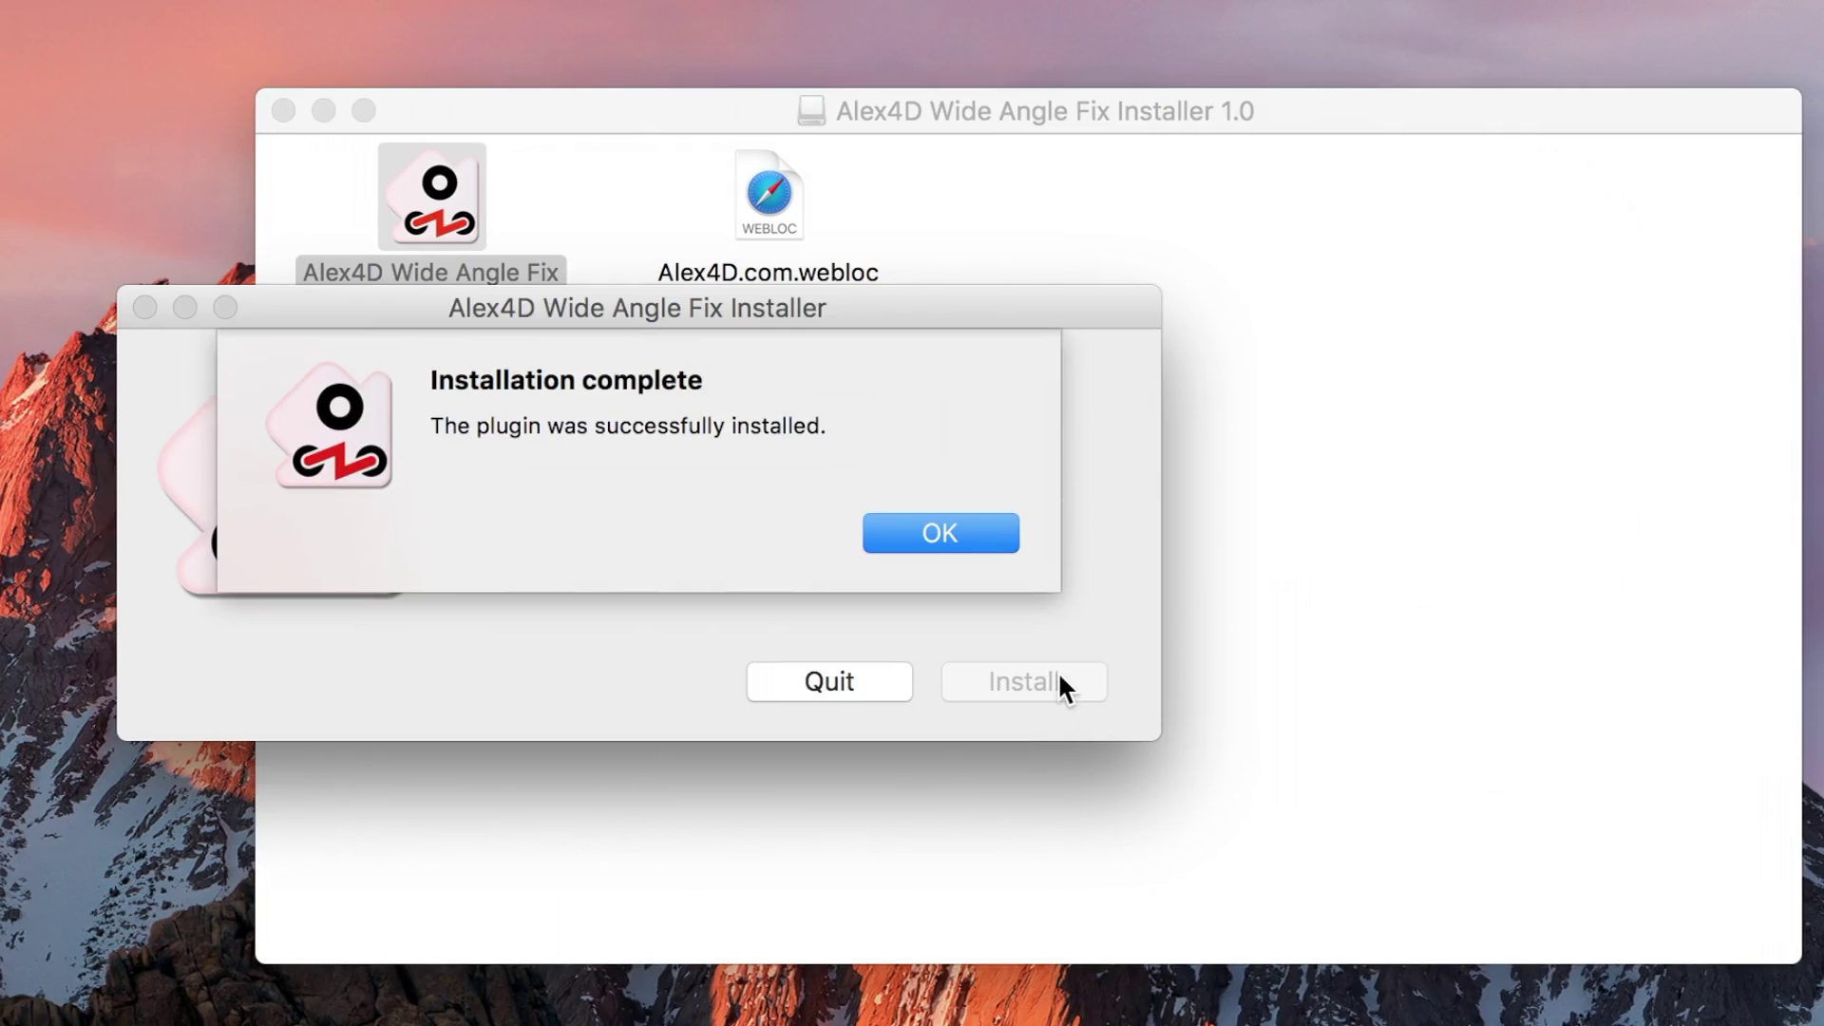
left_click(970, 538)
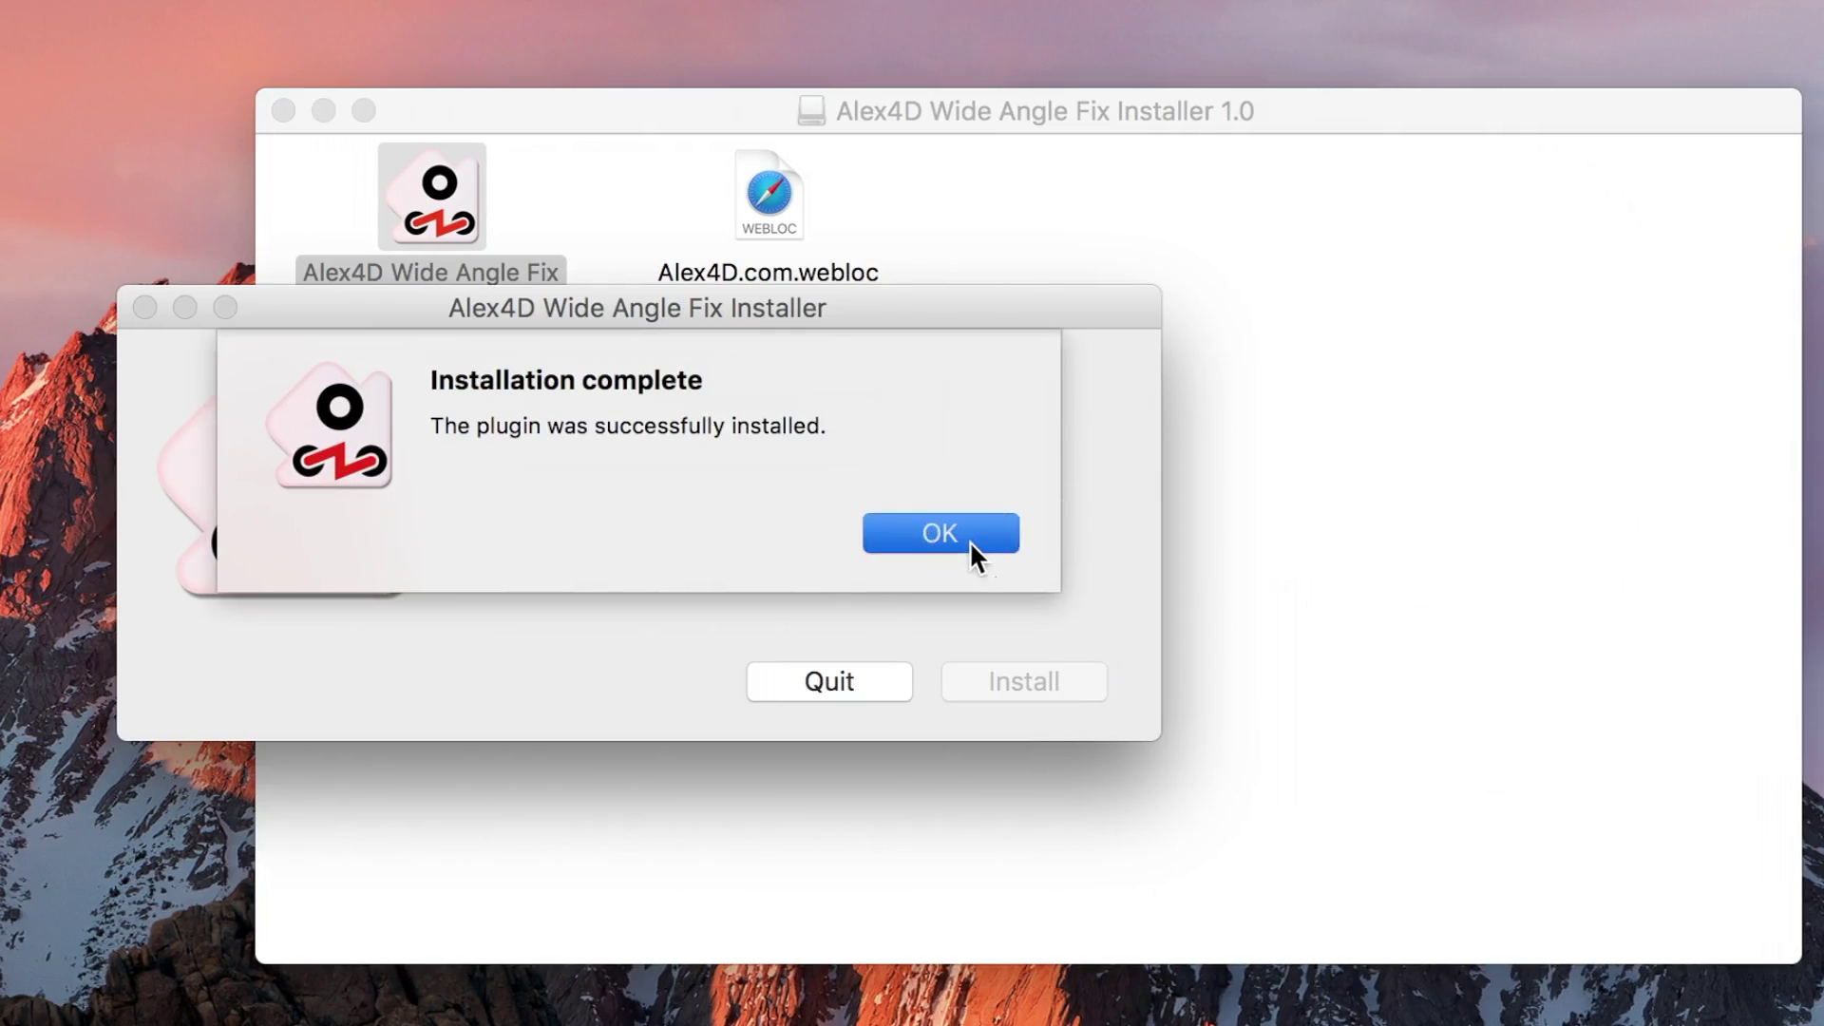
left_click(147, 308)
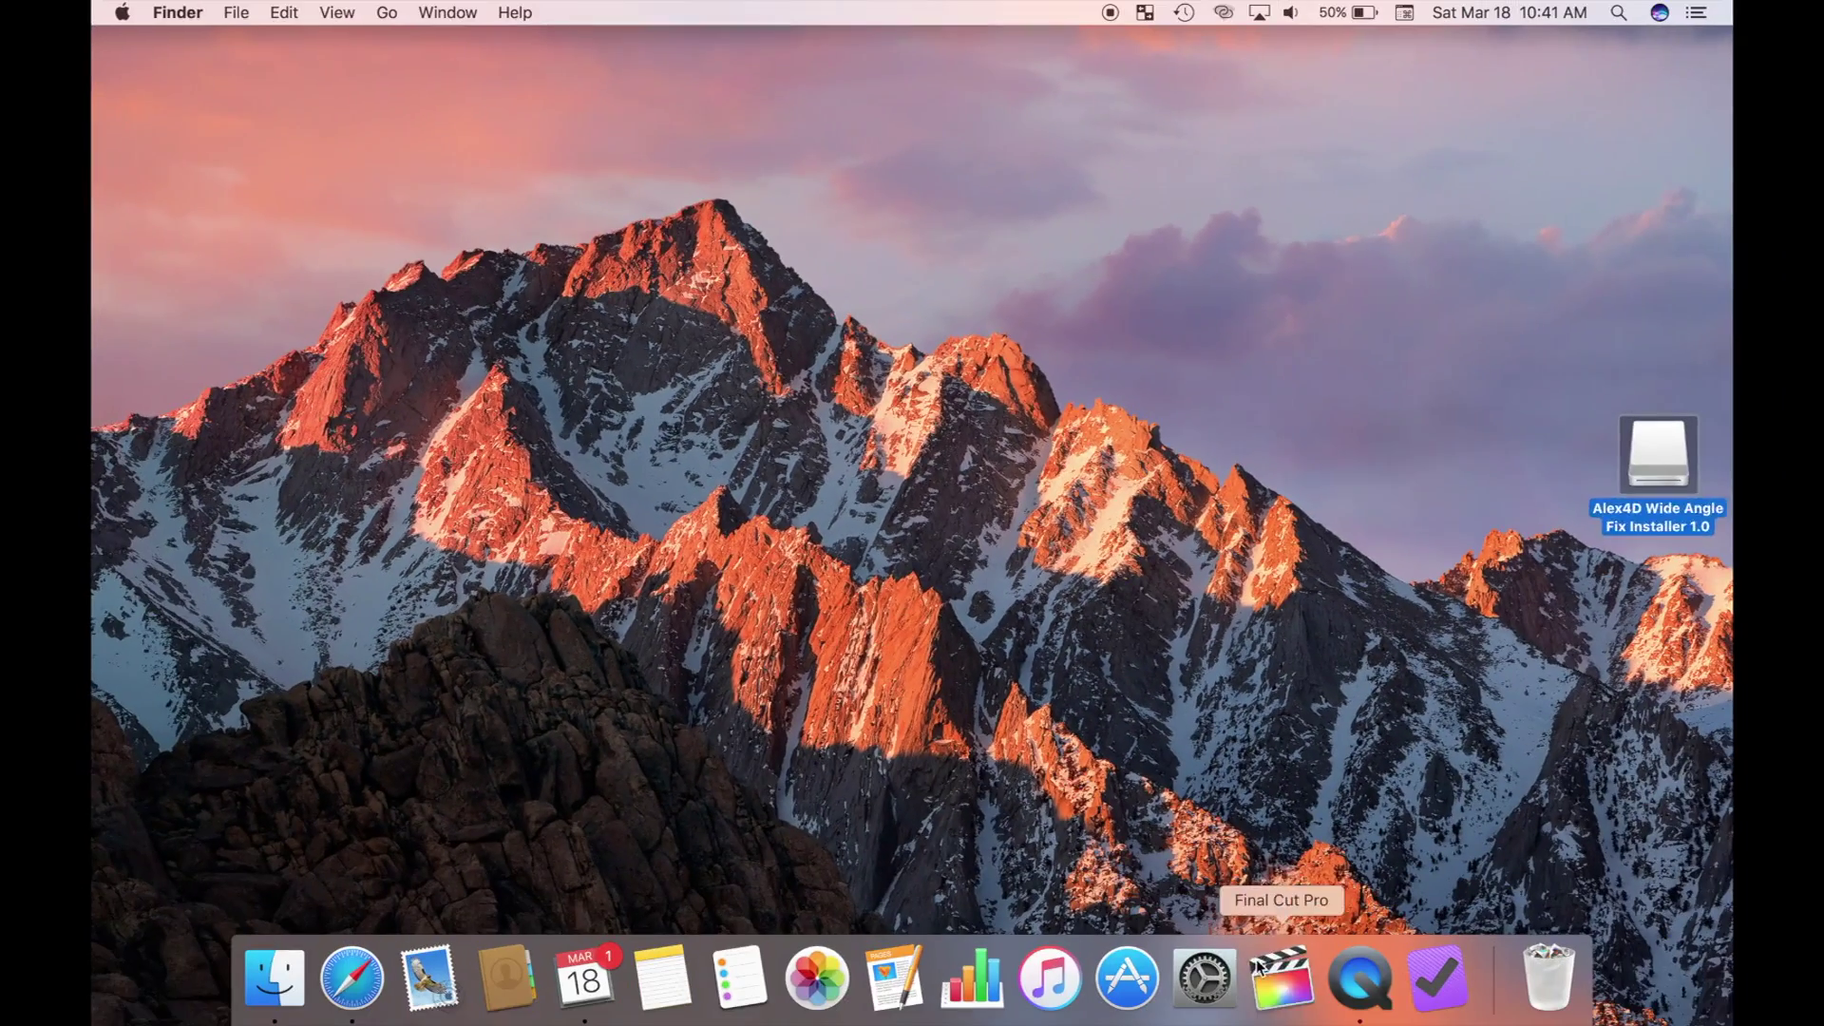
- Launch Final Cut Pro and select Alex4D Wide Angle Fix in the Effects browser's Alex4D category
left_click(1282, 979)
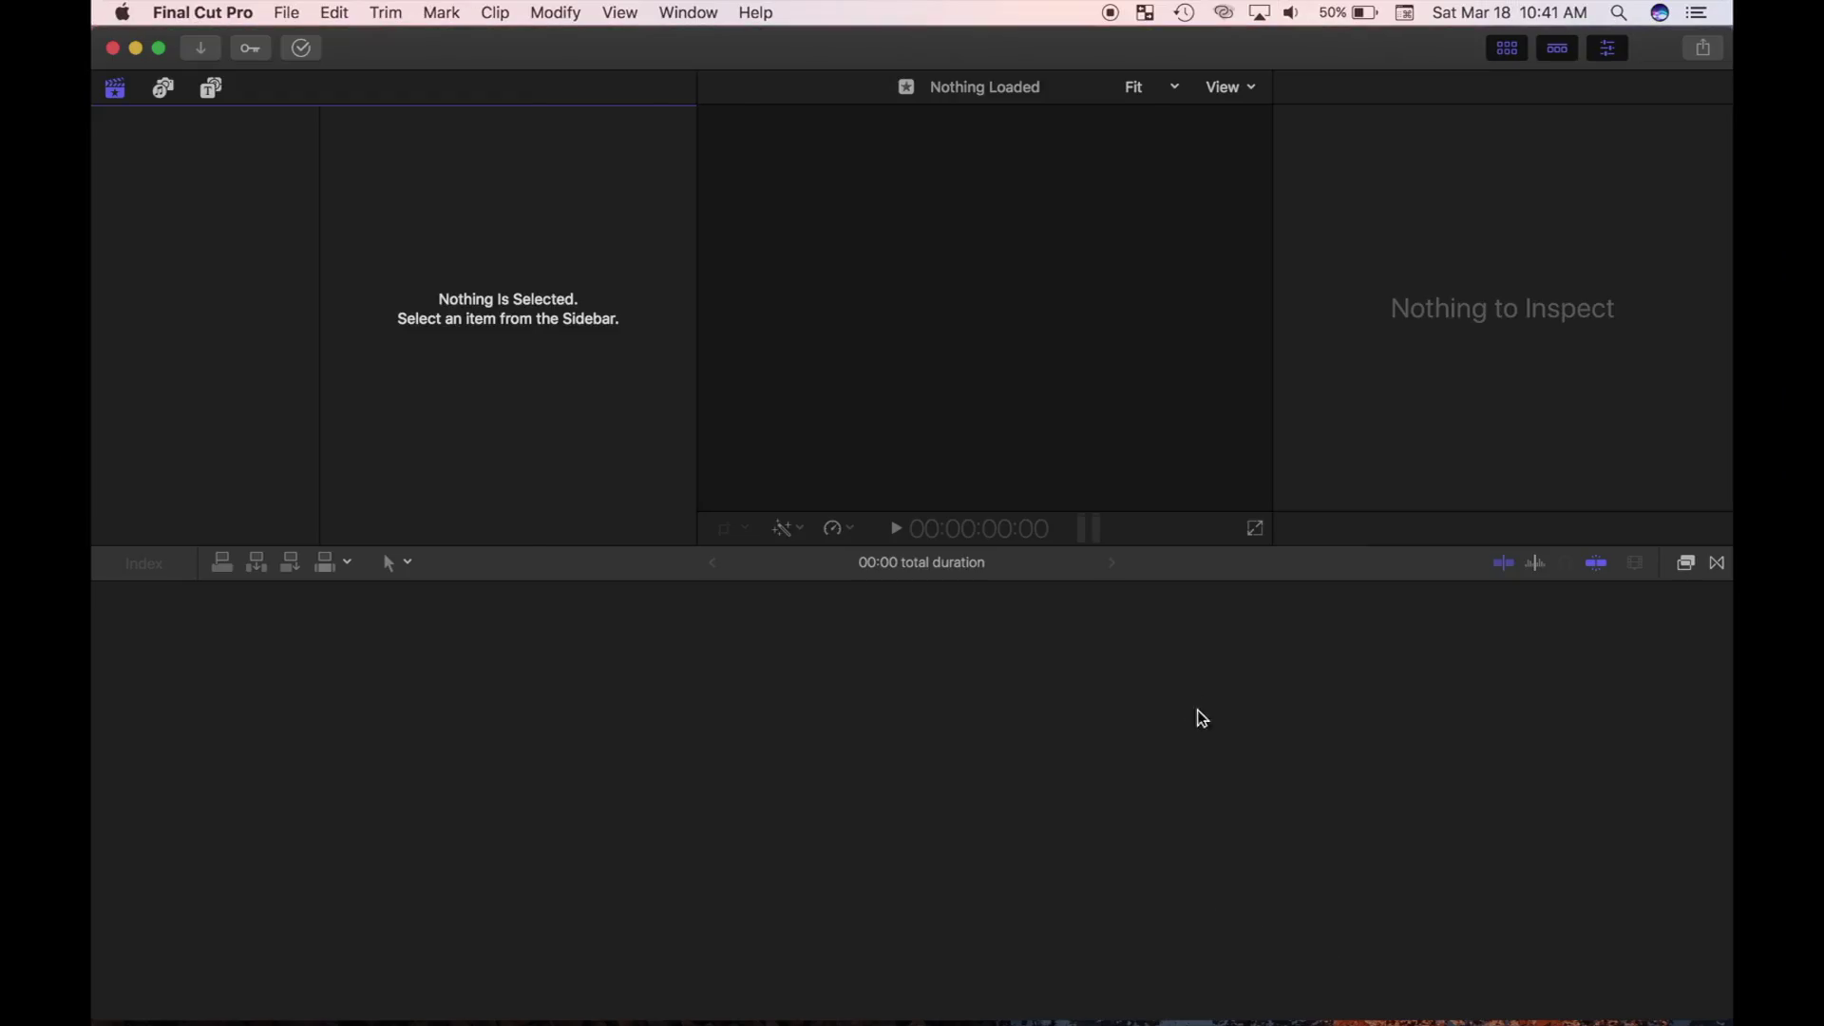
left_click(1690, 565)
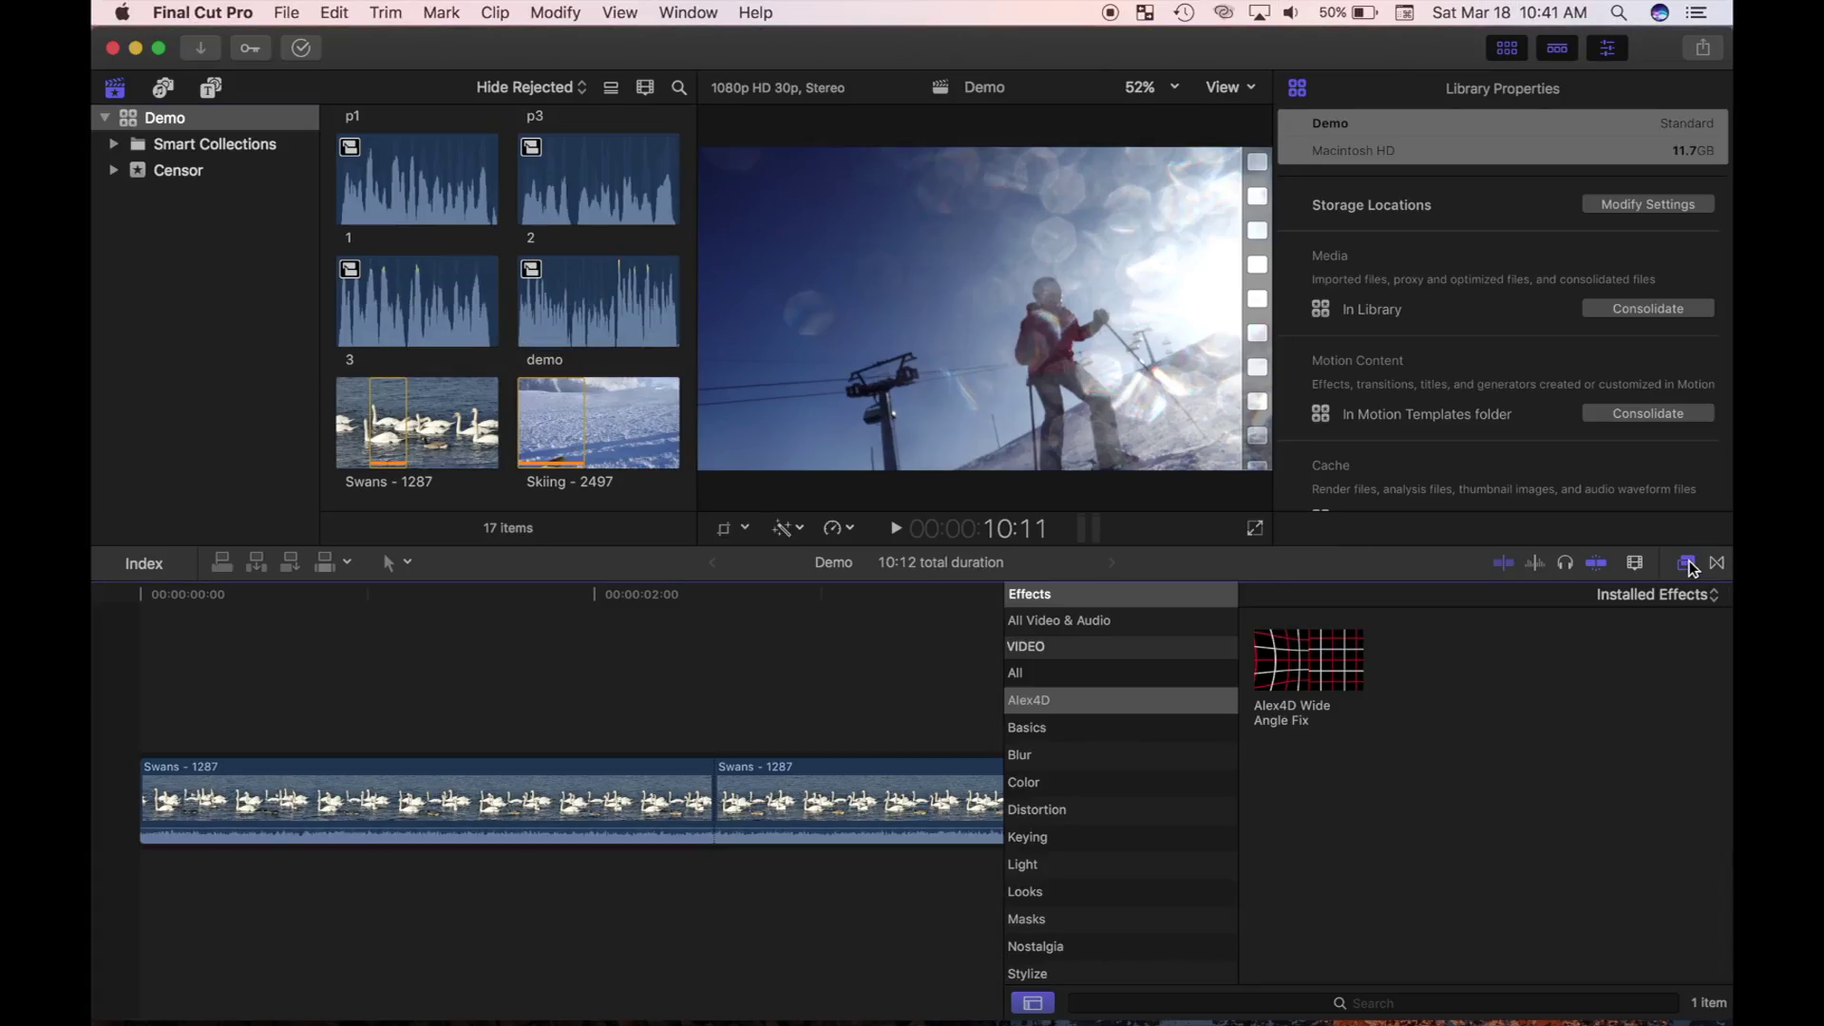
left_click(622, 427)
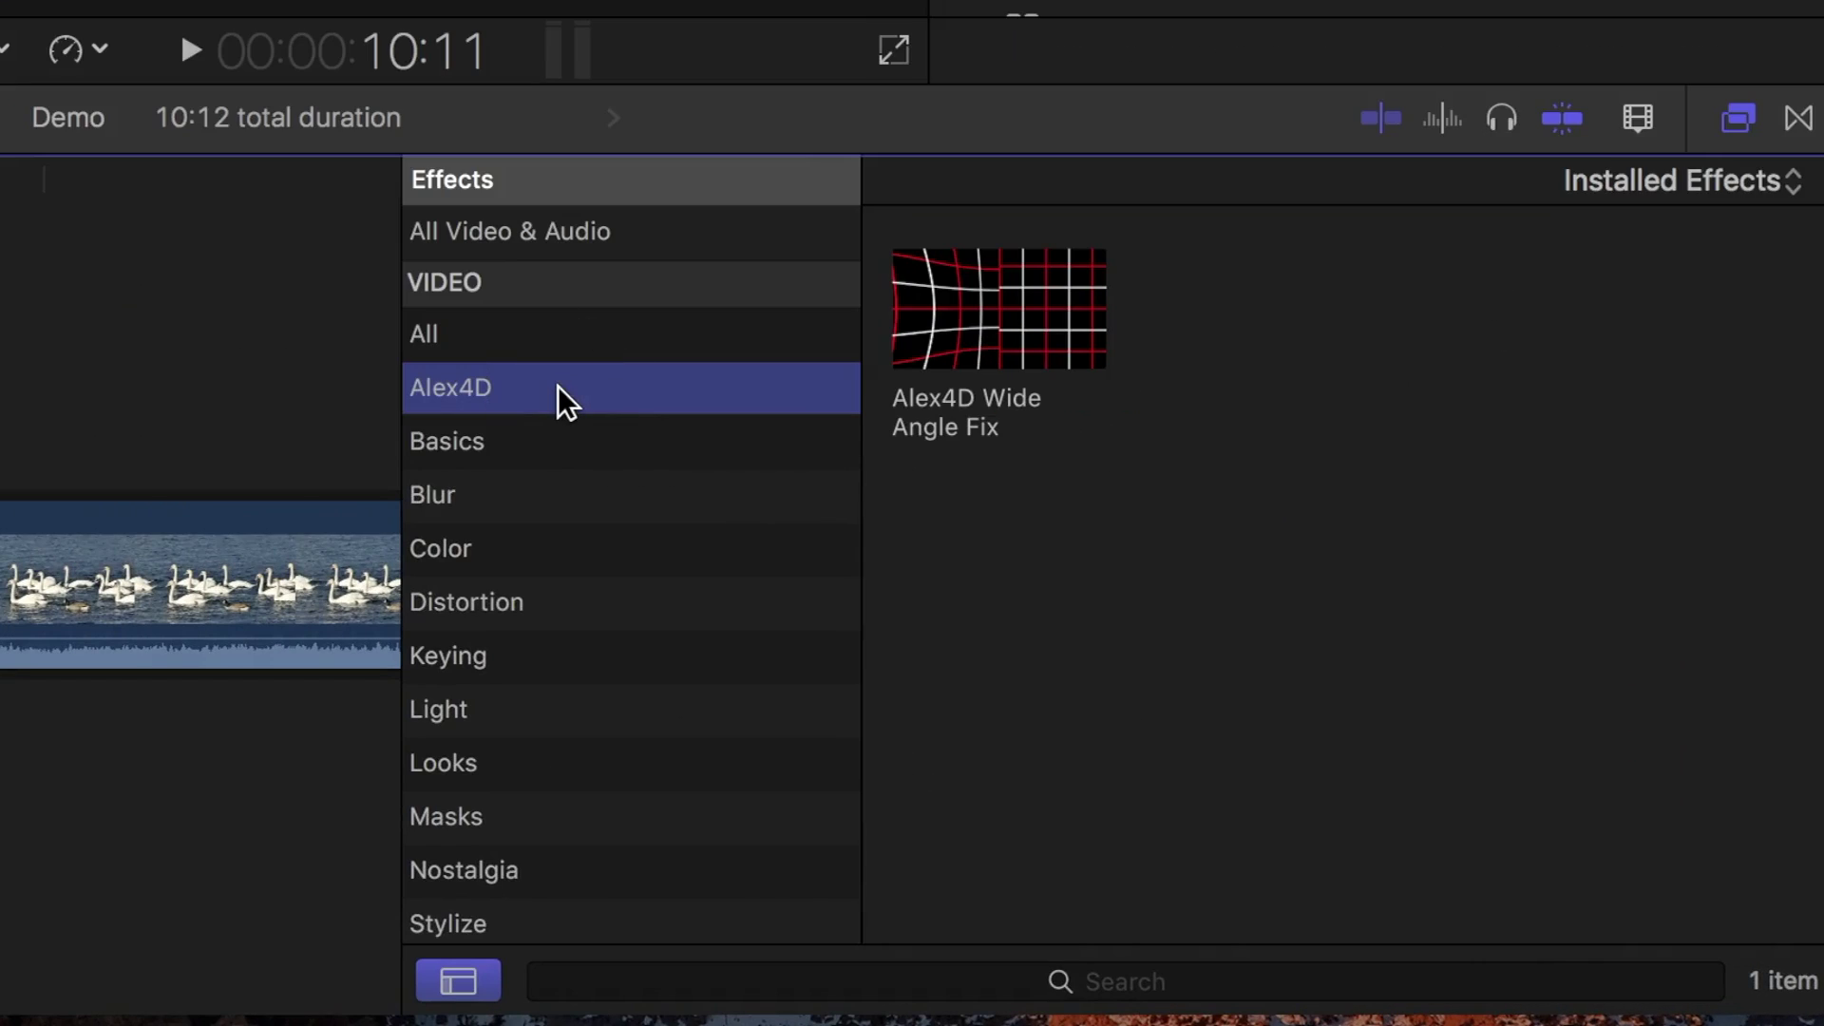
left_click(967, 344)
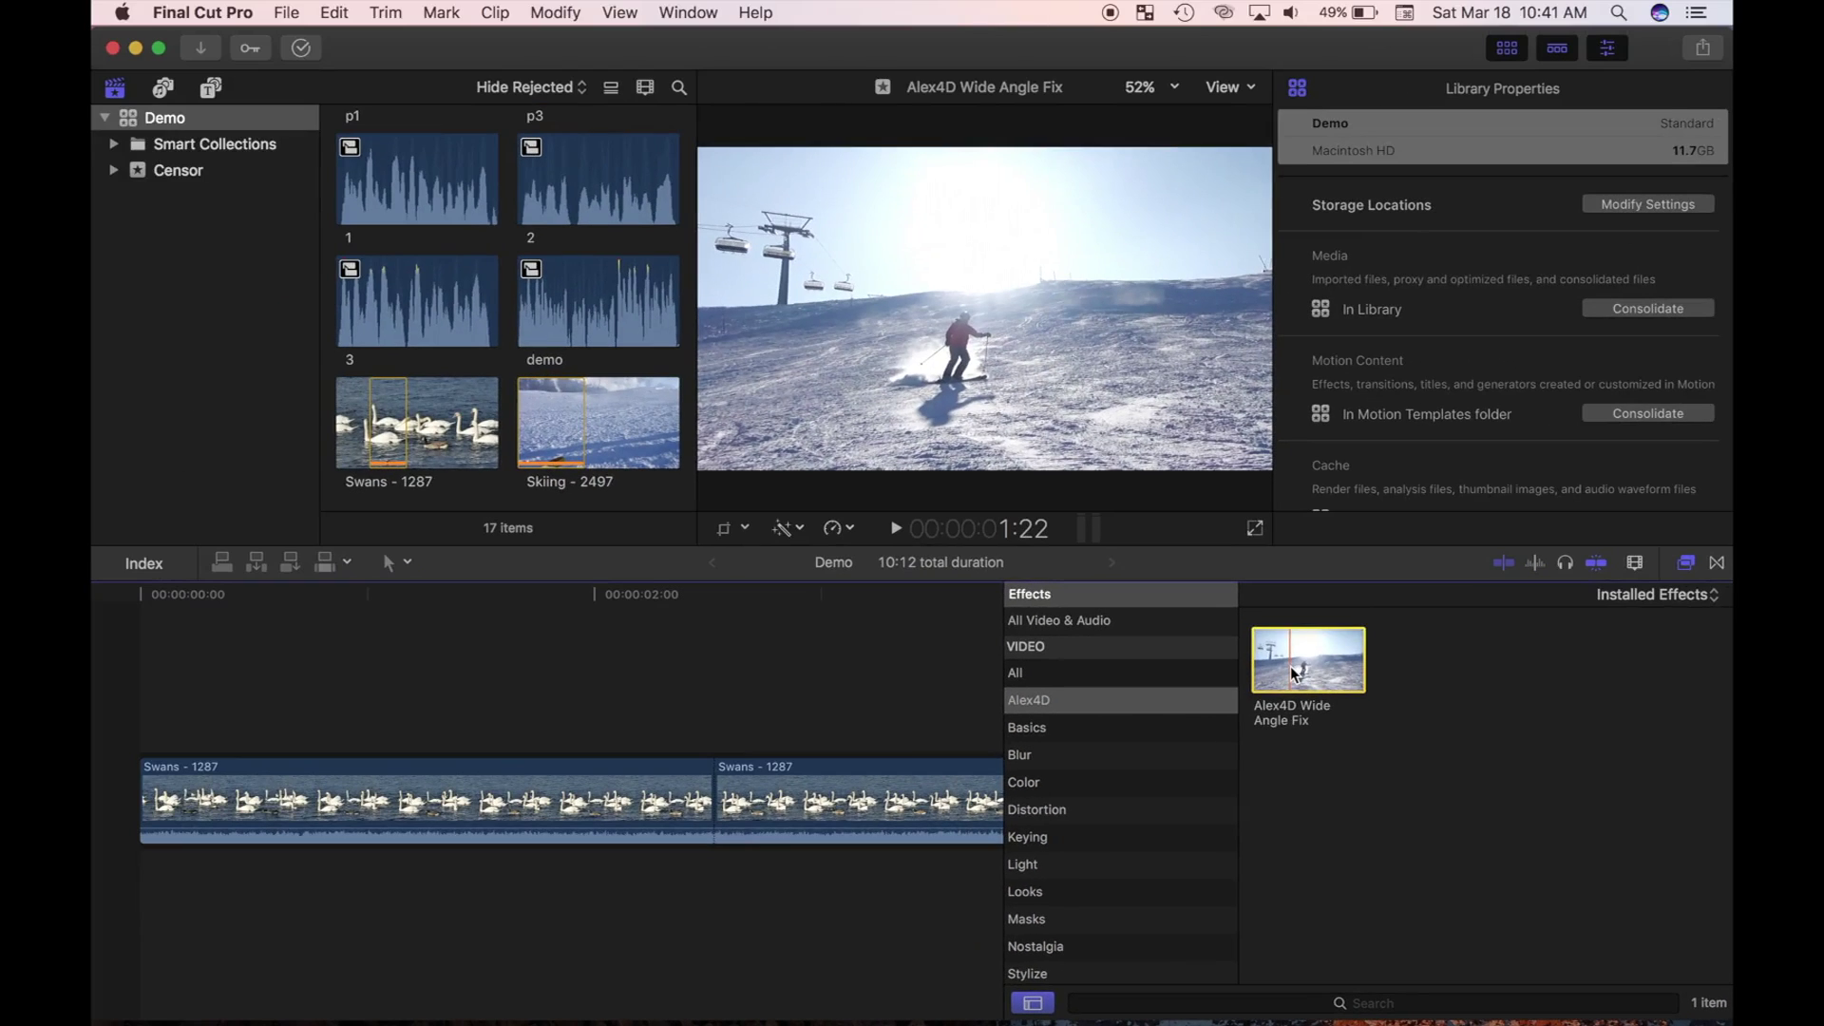
- Drop Alex4D Wide Angle Fix onto the first Swans - 1287 clip and raise its Custom Angle to 0.29
left_click_drag(1290, 665, 584, 814)
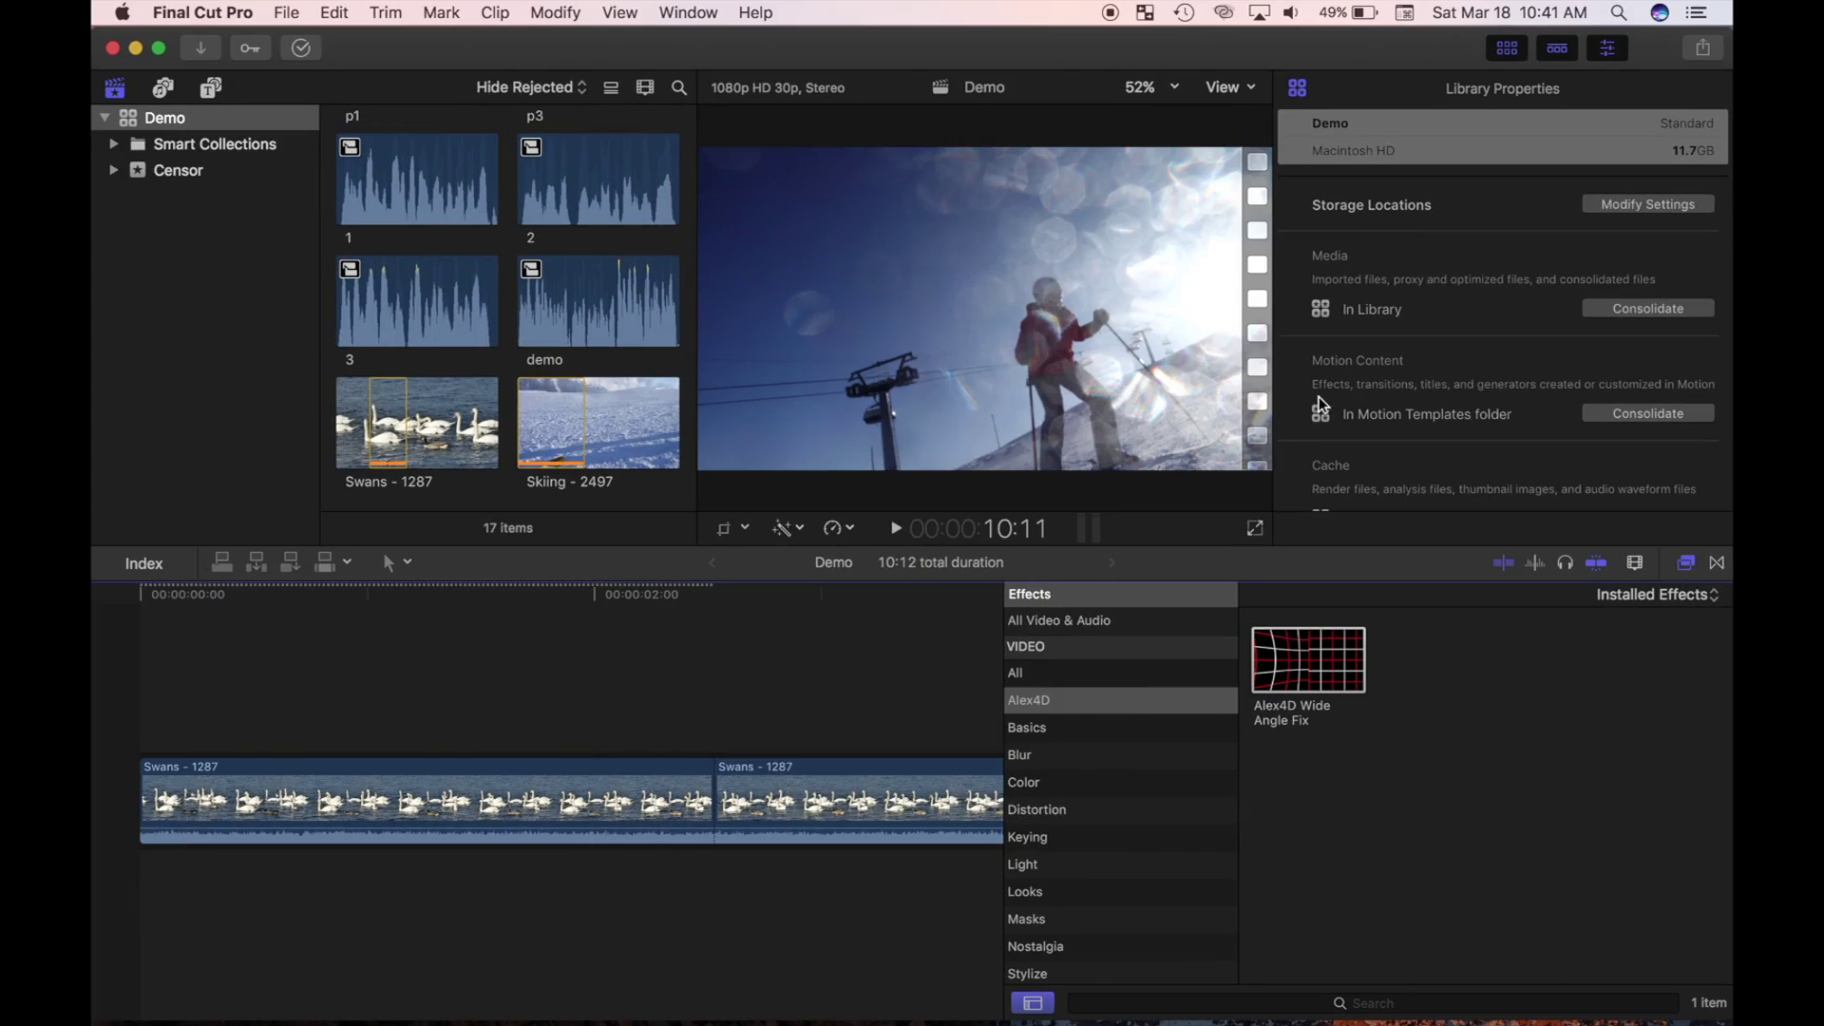
left_click(603, 799)
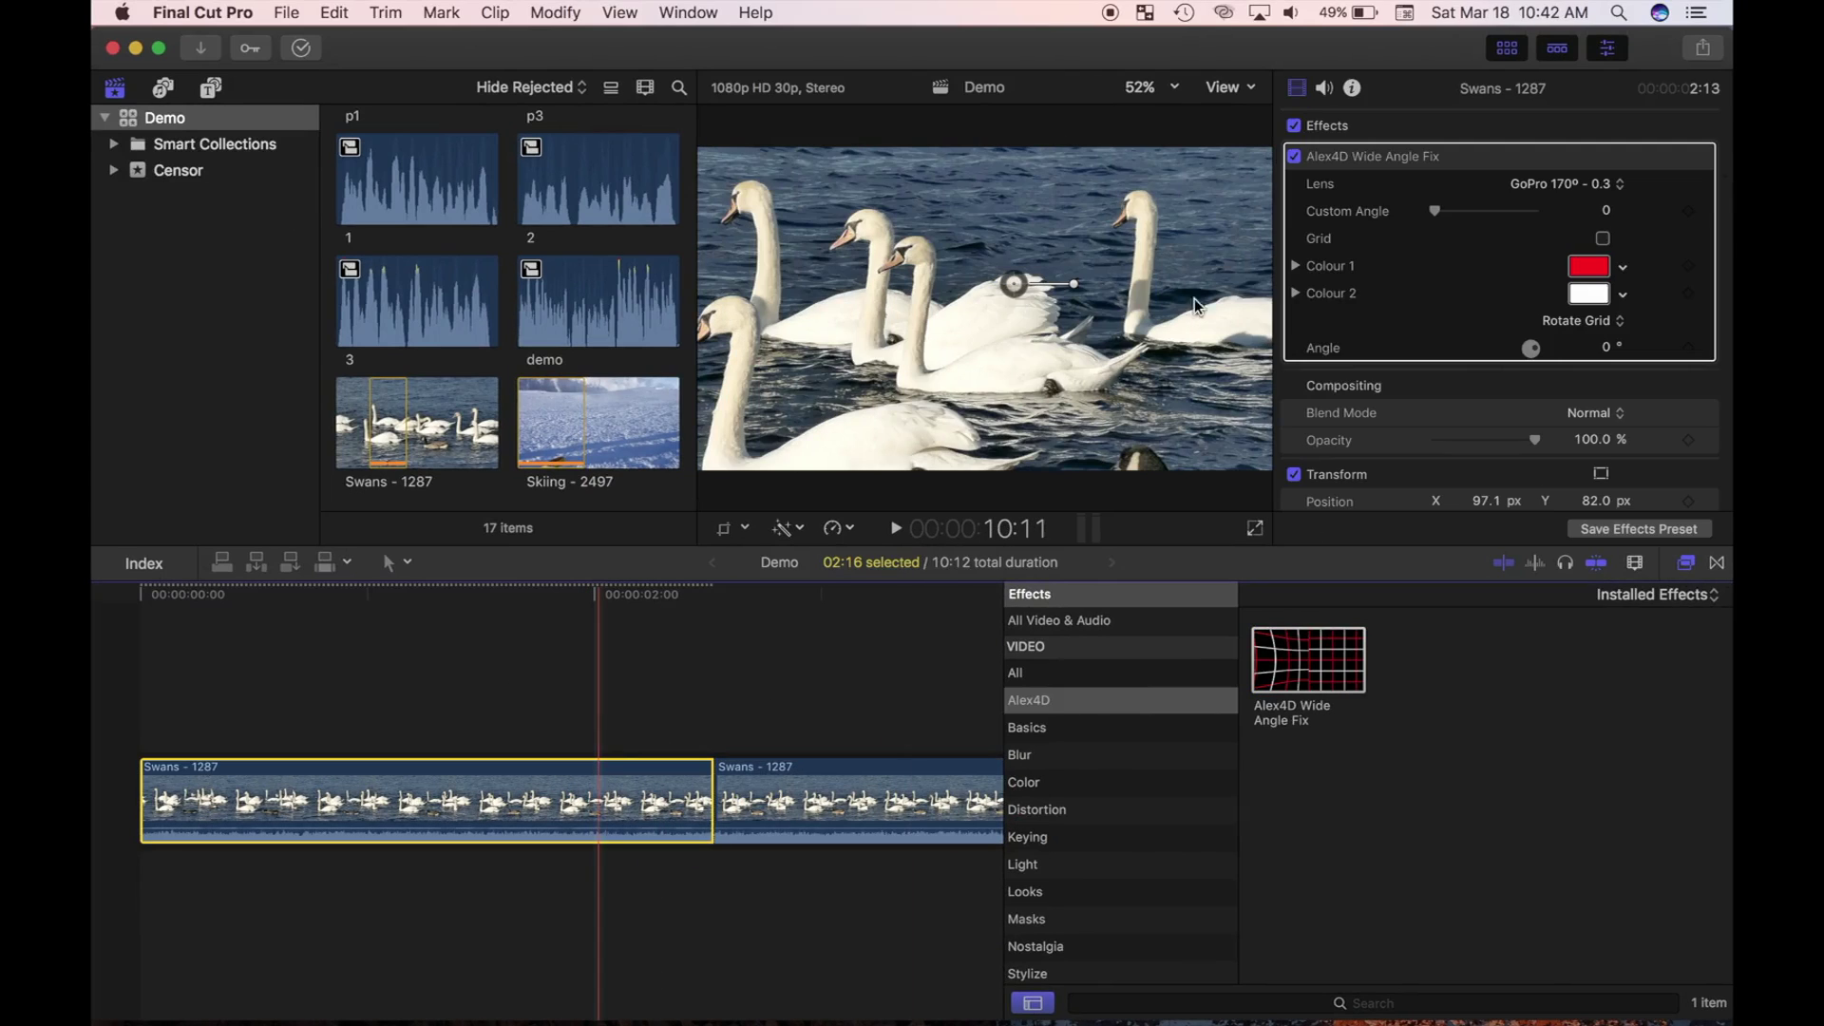
left_click(1624, 271)
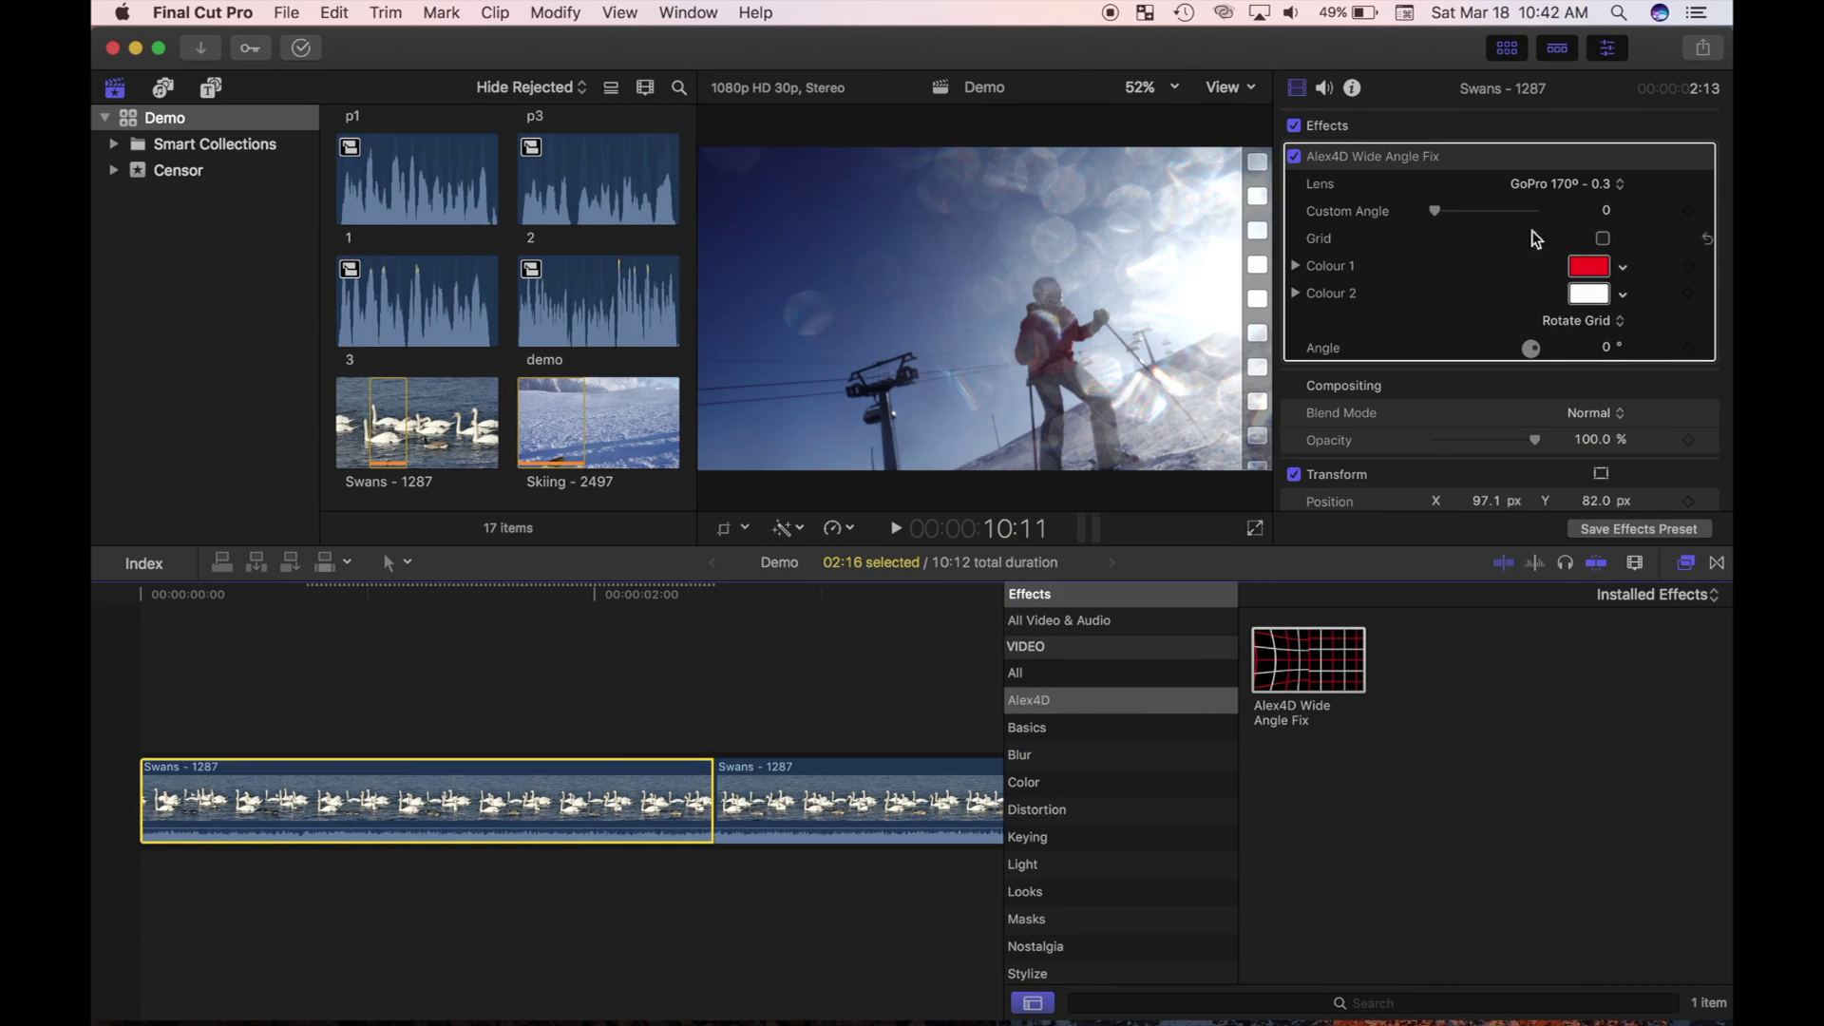
left_click_drag(1438, 214, 1445, 214)
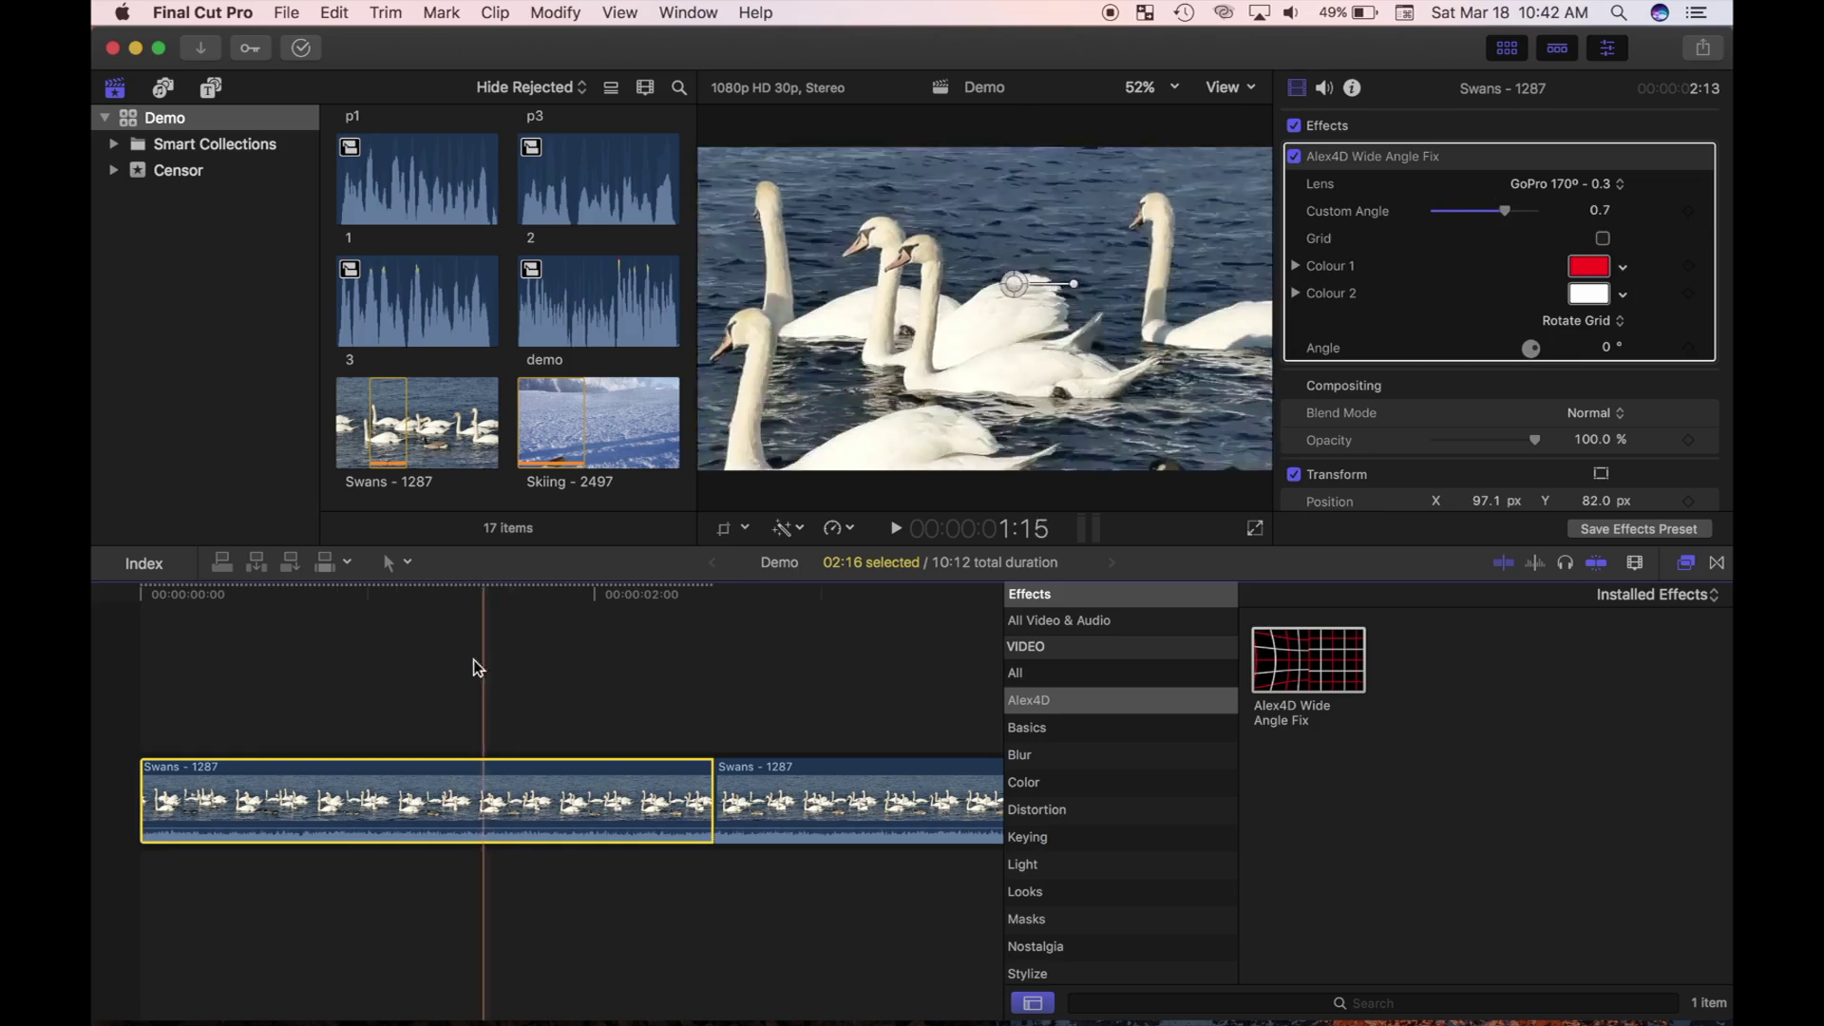
- Close the Final Cut Pro window, leaving the Alex4D Wide Angle Fix Installer 1.0 volume mounted
left_click(114, 50)
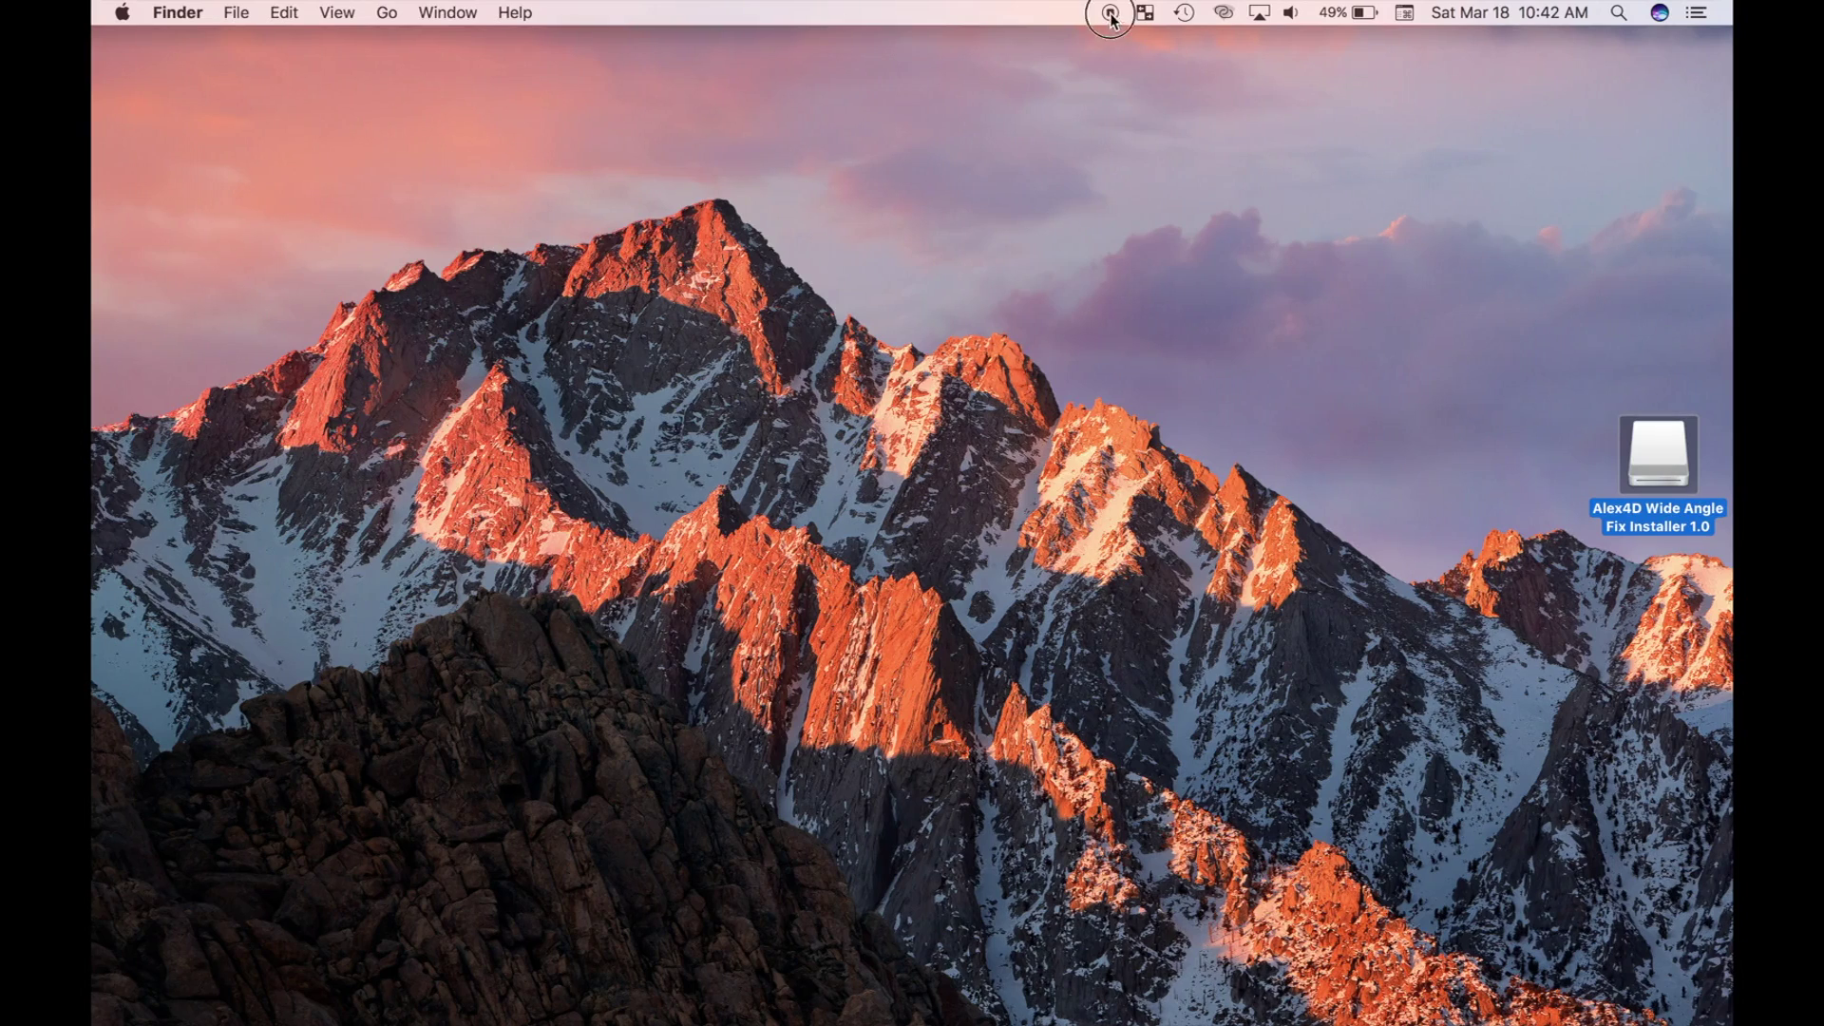